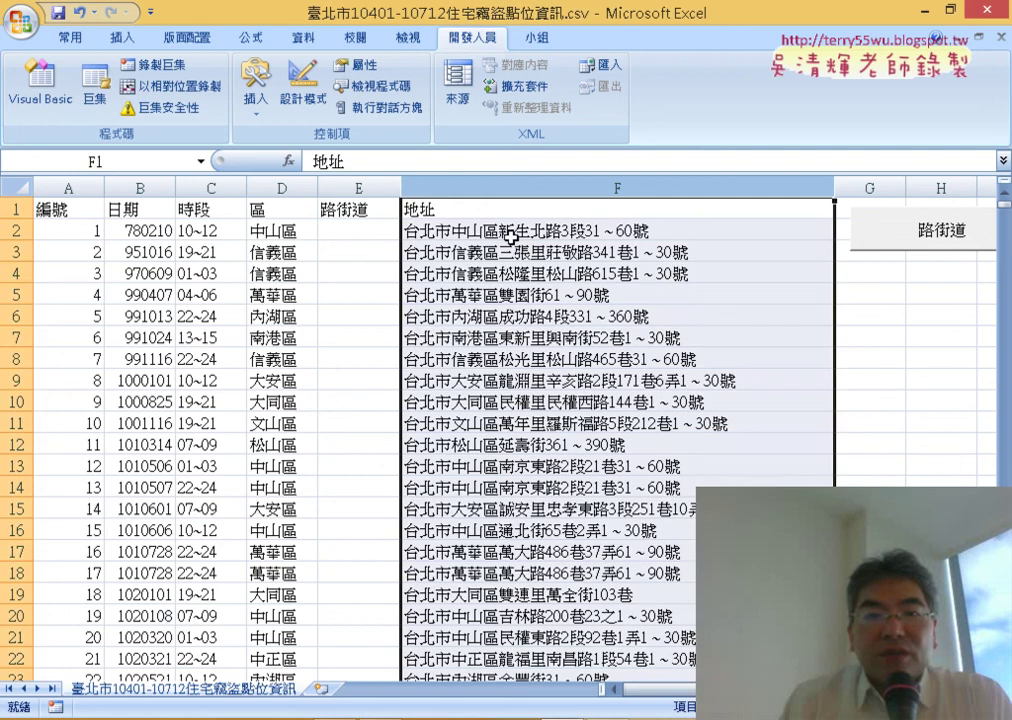
Inspect the first address in F2 and highlight its street-name portion.
{"action": "left_click", "coordinate": [515, 230]}
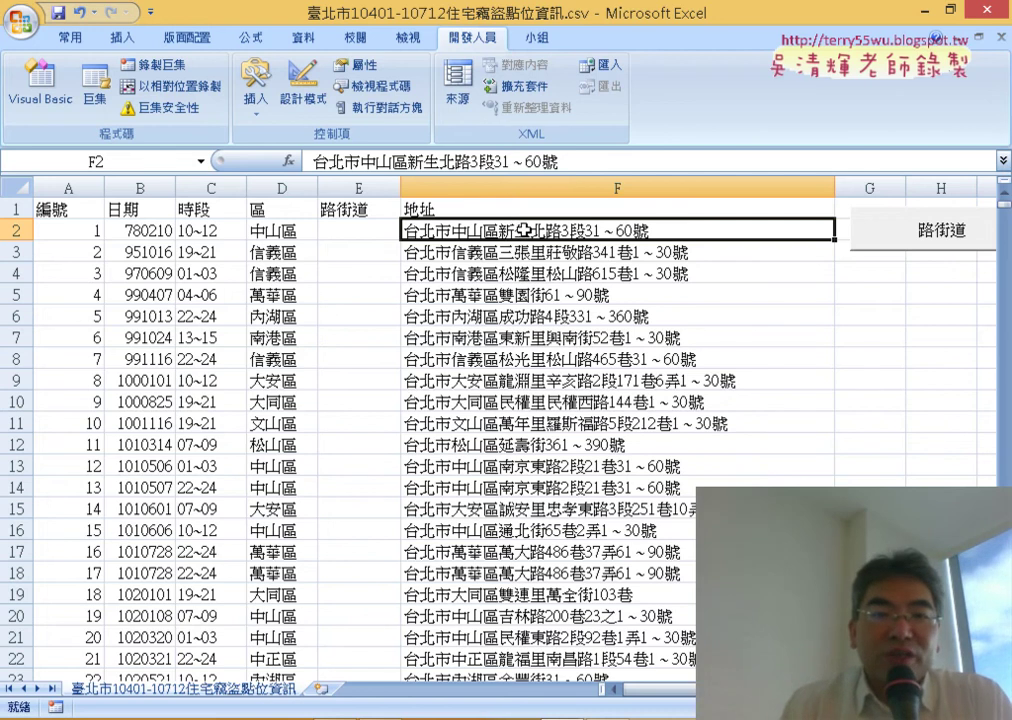
{"action": "double_click", "coordinate": [524, 229]}
{"action": "left_click_drag", "start_coordinate": [469, 229], "coordinate": [569, 229]}
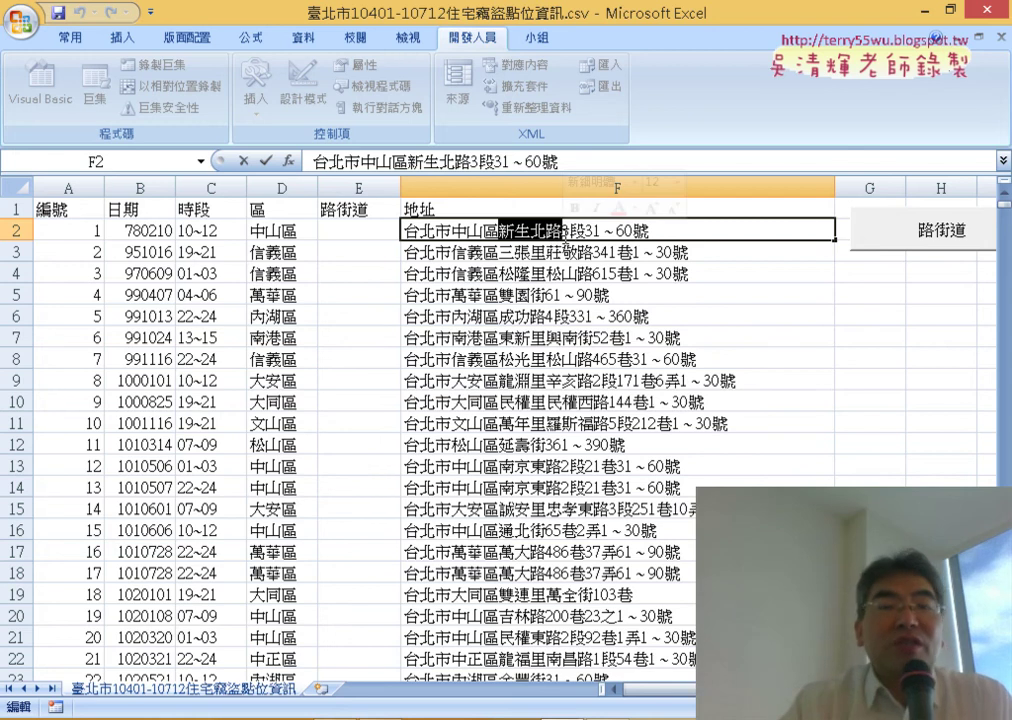
{"action": "left_click", "coordinate": [99, 244]}
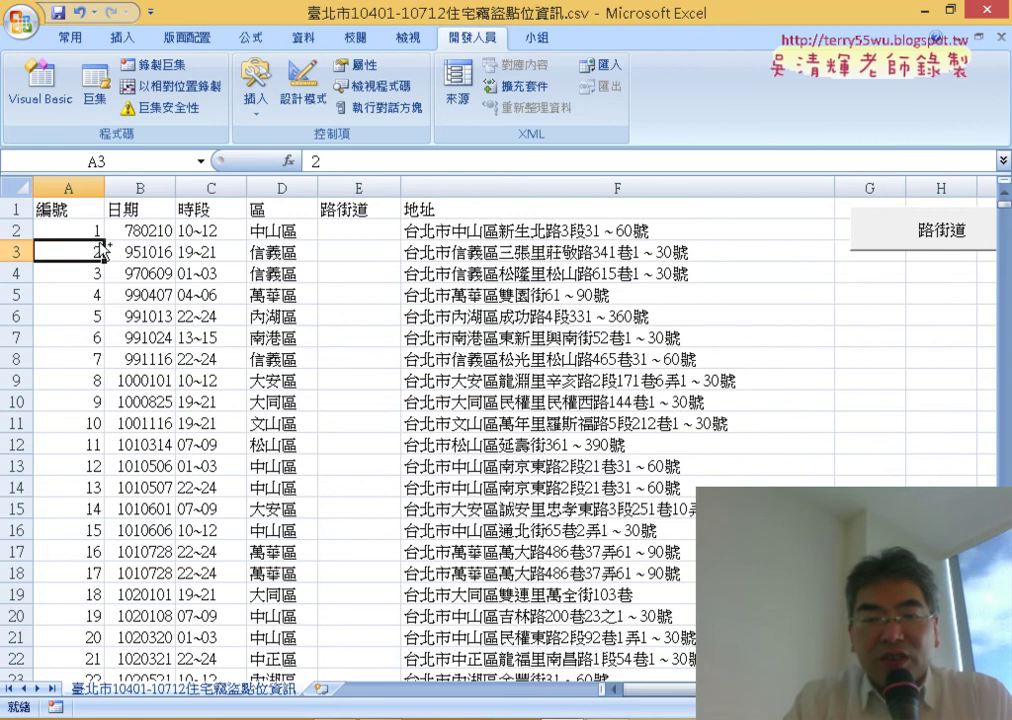
Browse the record blocks, select E2, and review the street-formula slide before returning to Excel.
{"action": "key", "text": "ctrl+Down"}
{"action": "key", "text": "ctrl+Down"}
{"action": "key", "text": "ctrl+Down"}
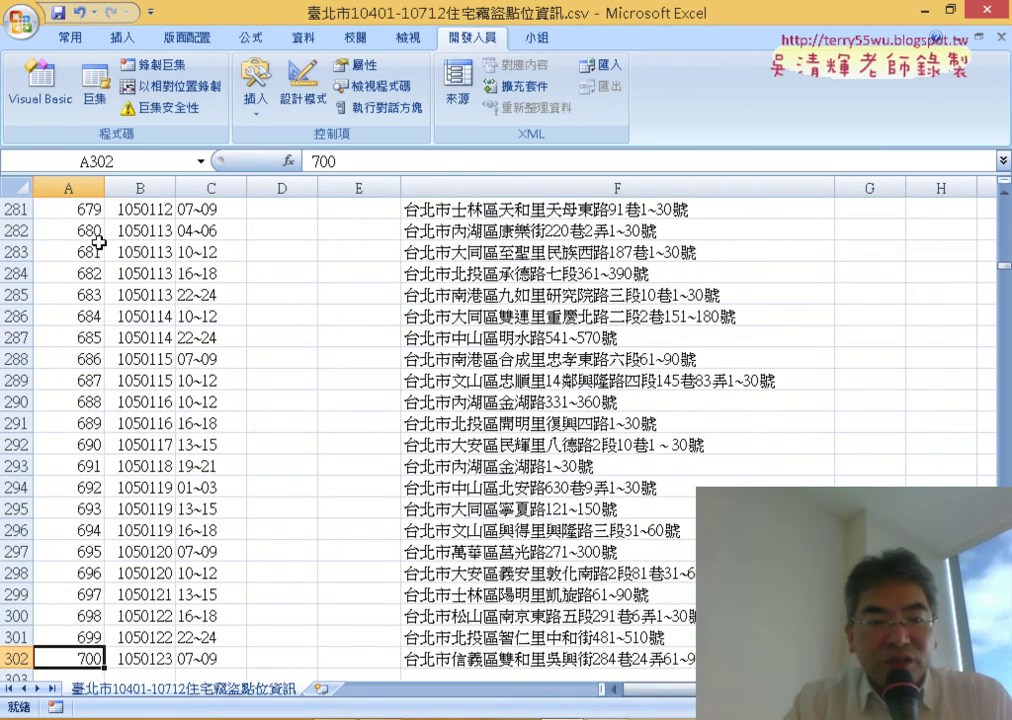
{"action": "key", "text": "ctrl+Down"}
{"action": "key", "text": "ctrl+Down"}
{"action": "key", "text": "ctrl+Down"}
{"action": "key", "text": "ctrl+Down"}
{"action": "key", "text": "ctrl+Down"}
{"action": "key", "text": "ctrl+Down"}
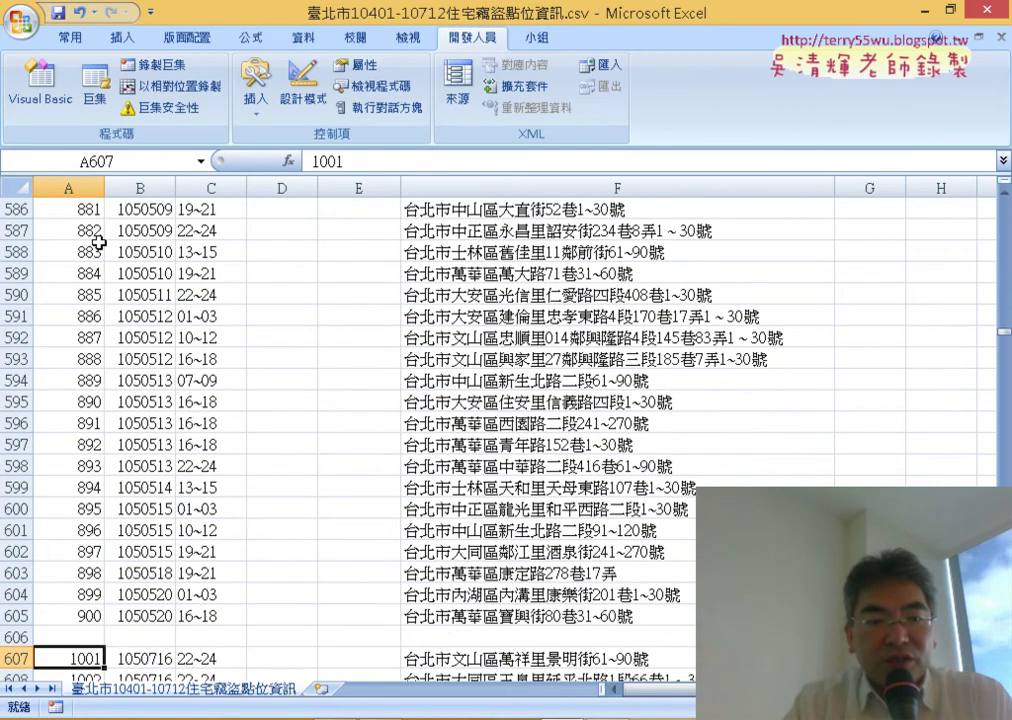
{"action": "key", "text": "ctrl+Down"}
{"action": "key", "text": "ctrl+Down"}
{"action": "key", "text": "ctrl+Down"}
{"action": "key", "text": "ctrl+Down"}
{"action": "key", "text": "ctrl+Up"}
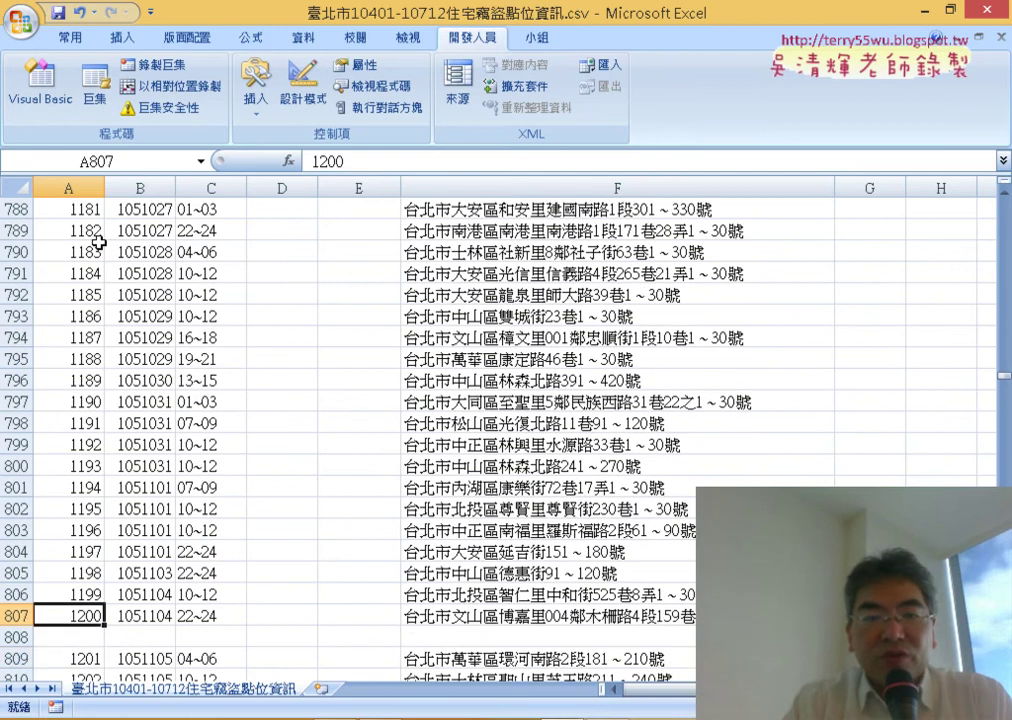
{"action": "key", "text": "ctrl+Up"}
{"action": "key", "text": "ctrl+Up"}
{"action": "key", "text": "ctrl+Up"}
{"action": "key", "text": "ctrl+Up"}
{"action": "key", "text": "ctrl+Up"}
{"action": "key", "text": "ctrl+Up"}
{"action": "key", "text": "ctrl+Up"}
{"action": "key", "text": "ctrl+Up"}
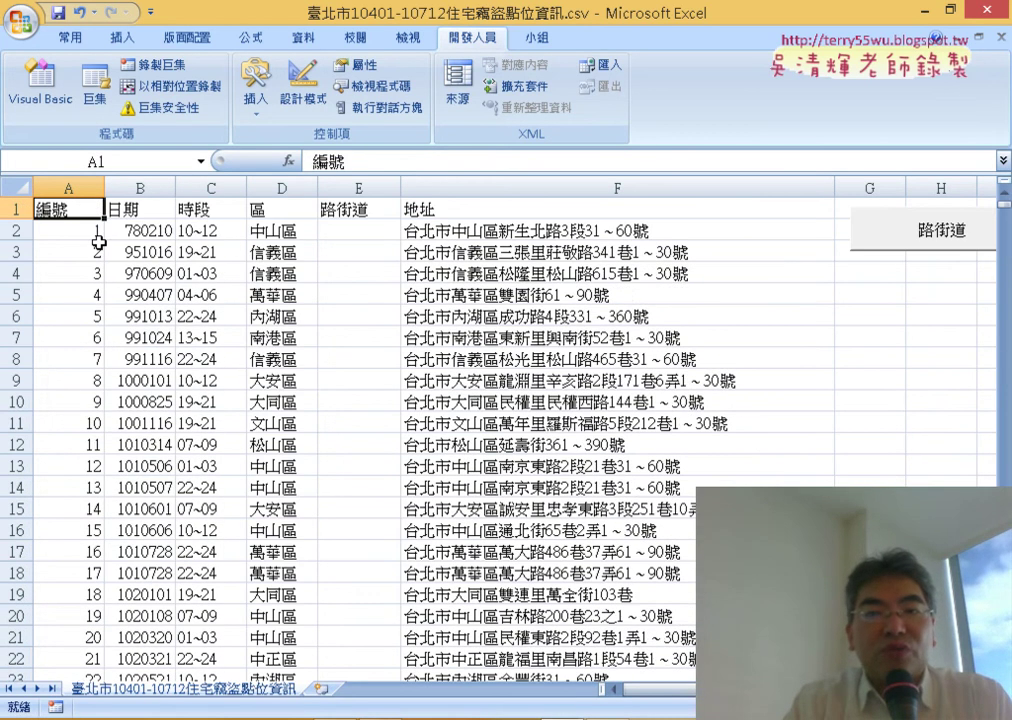
{"action": "left_click", "coordinate": [359, 225]}
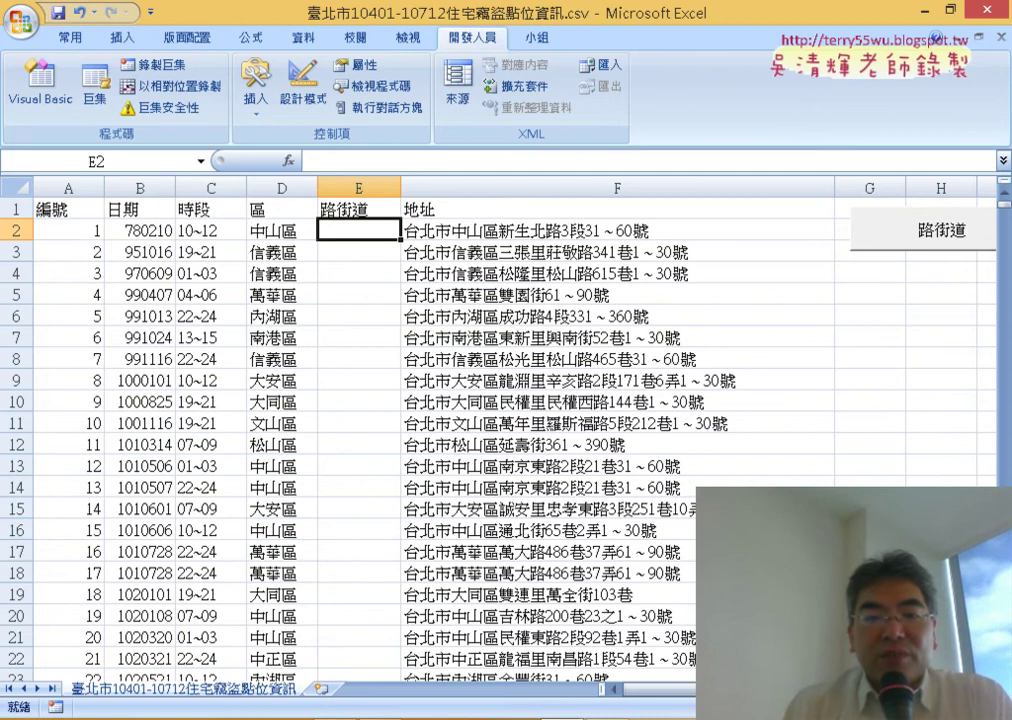
{"action": "key", "text": "alt+Tab"}
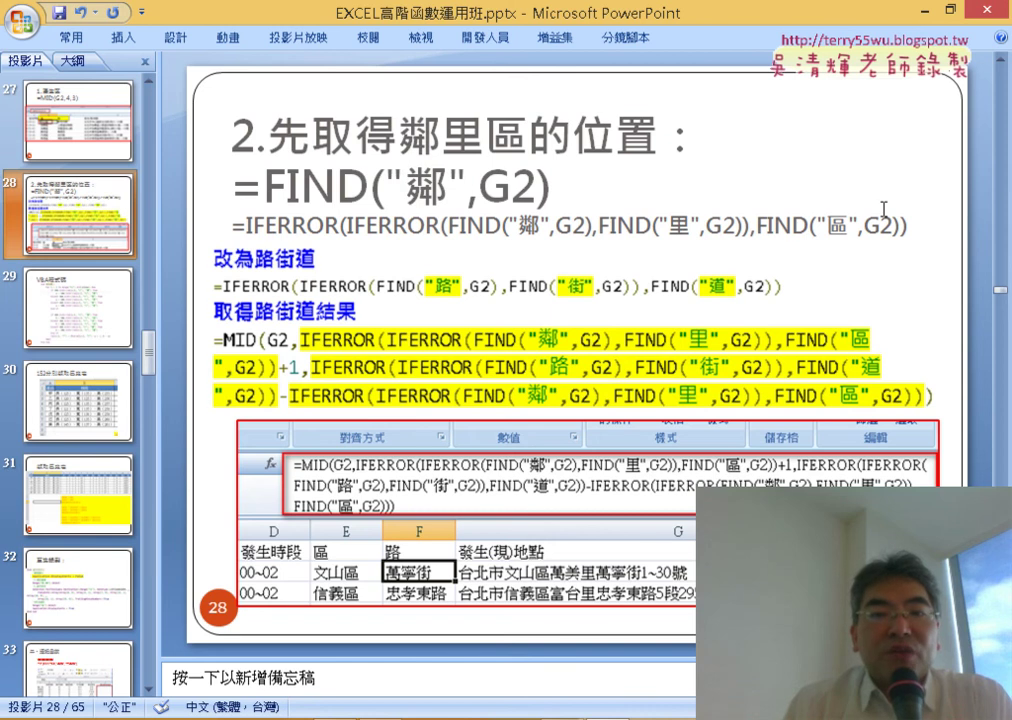
{"action": "left_click", "coordinate": [926, 12]}
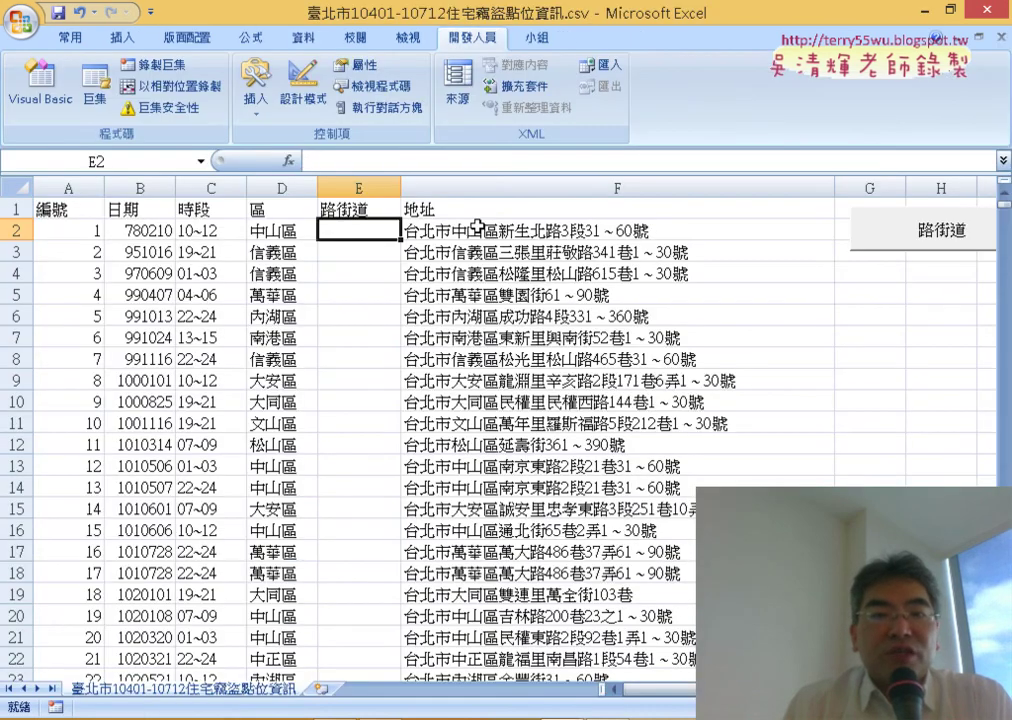
Insert the FIND function from the 文字 category into E2.
{"action": "left_click", "coordinate": [289, 161]}
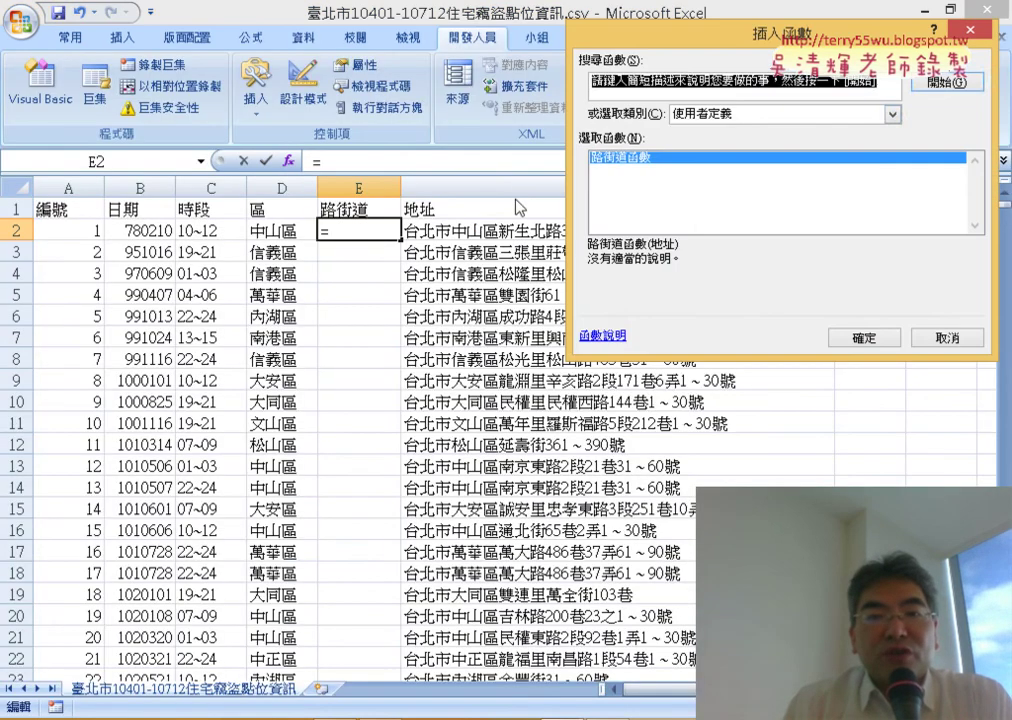
{"action": "left_click", "coordinate": [737, 115]}
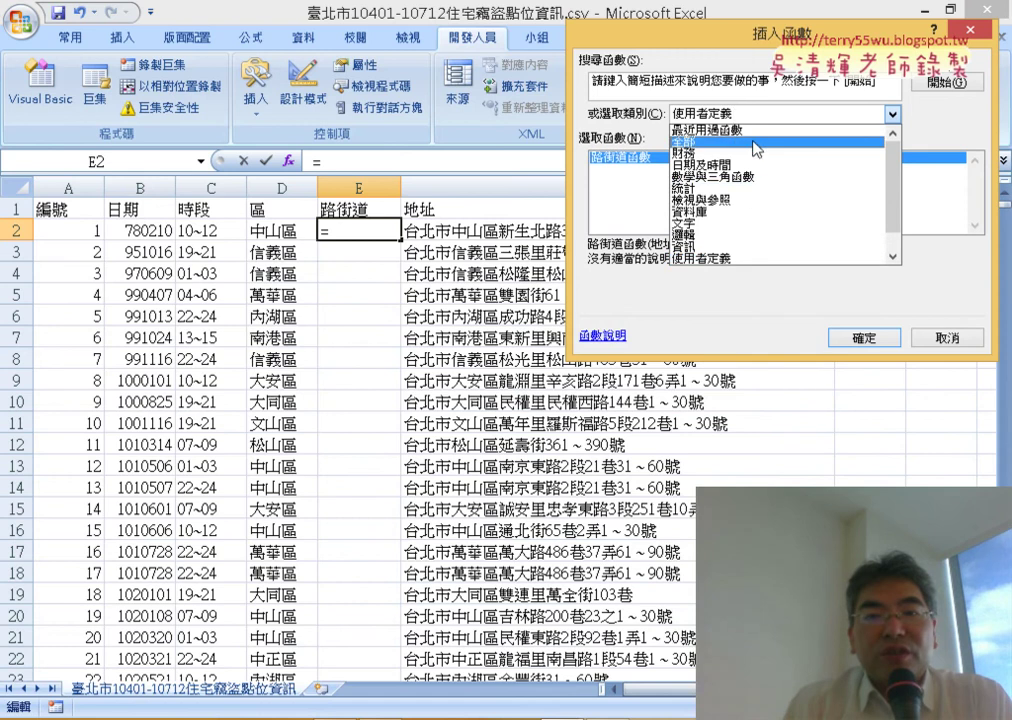
{"action": "left_click", "coordinate": [751, 229]}
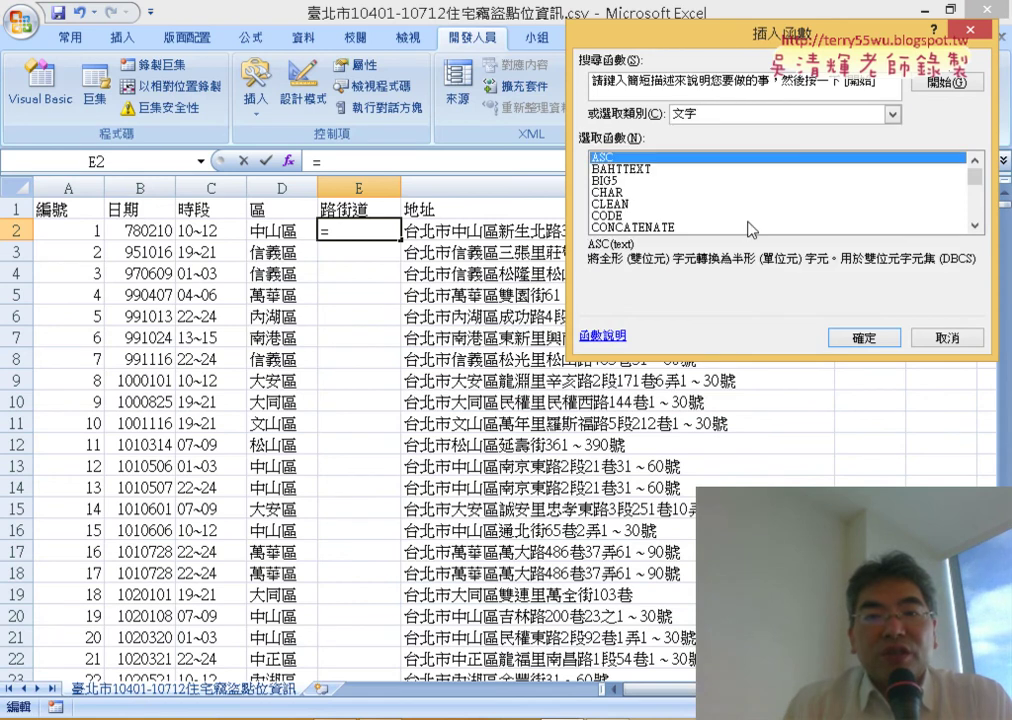
{"action": "left_click", "coordinate": [975, 226]}
{"action": "left_click", "coordinate": [975, 226]}
{"action": "left_click", "coordinate": [640, 205]}
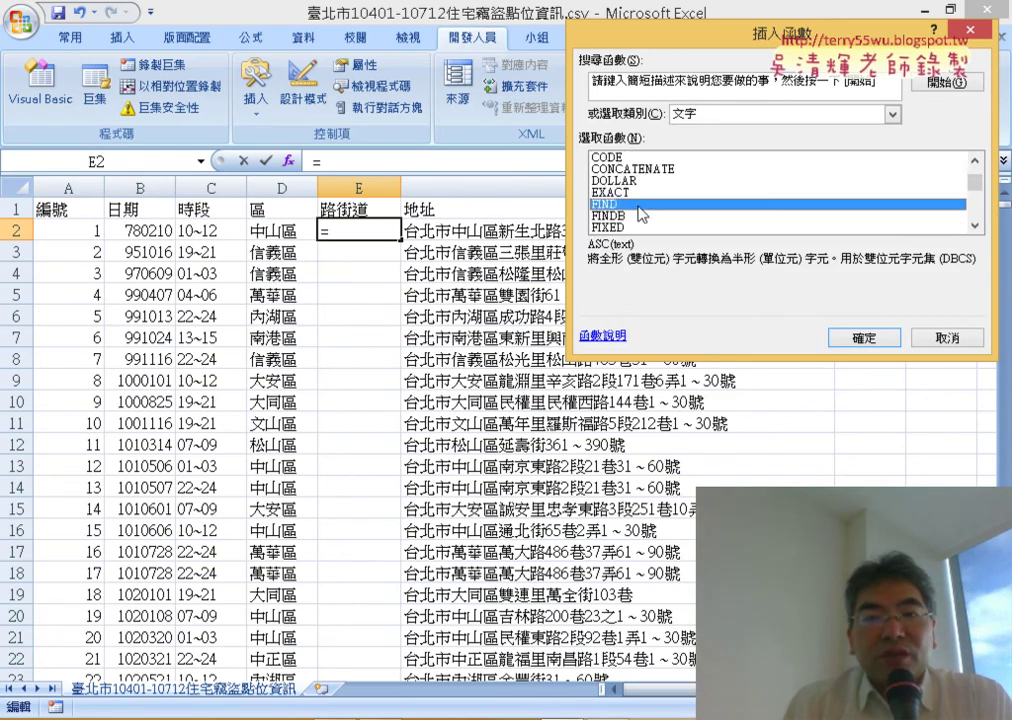
{"action": "double_click", "coordinate": [640, 205]}
{"action": "left_click_drag", "start_coordinate": [605, 72], "coordinate": [424, 293]}
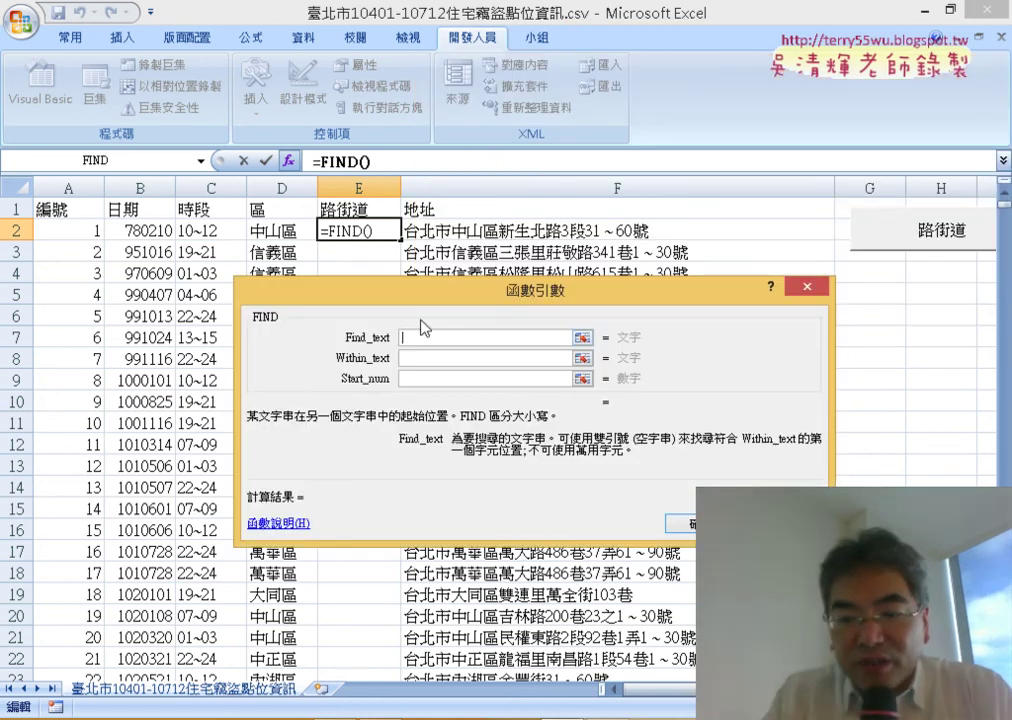
Make FIND search for 鄰 in F2, then widen column E to show #VALUE!
{"action": "type", "text": "ㄌㄧㄣ6"}
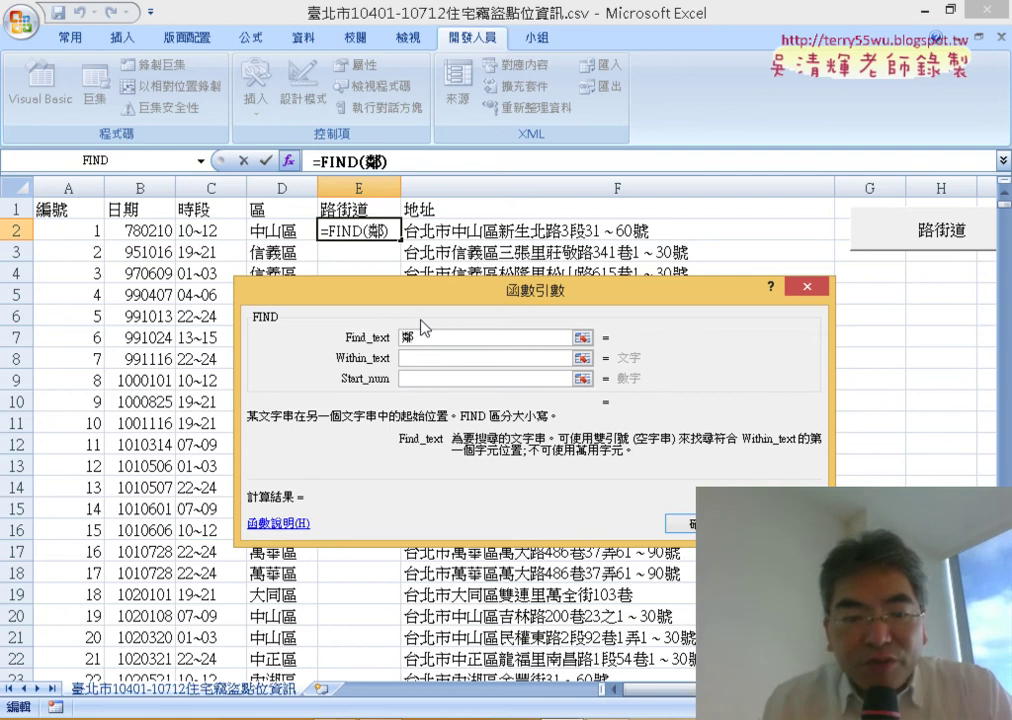
{"action": "key", "text": "Tab"}
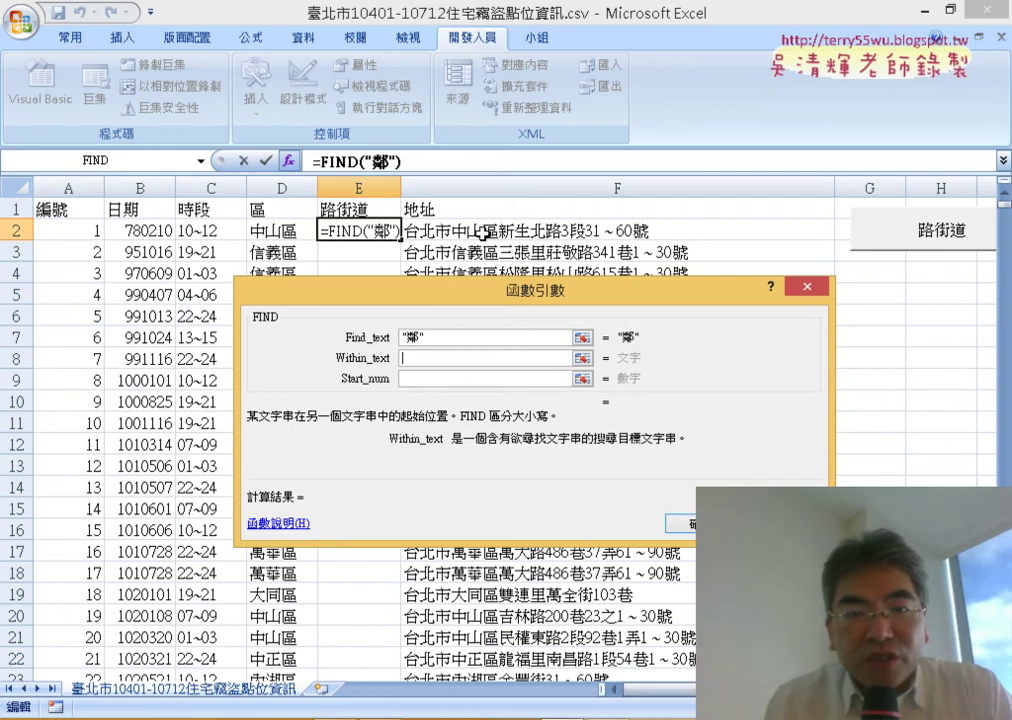
{"action": "left_click", "coordinate": [484, 233]}
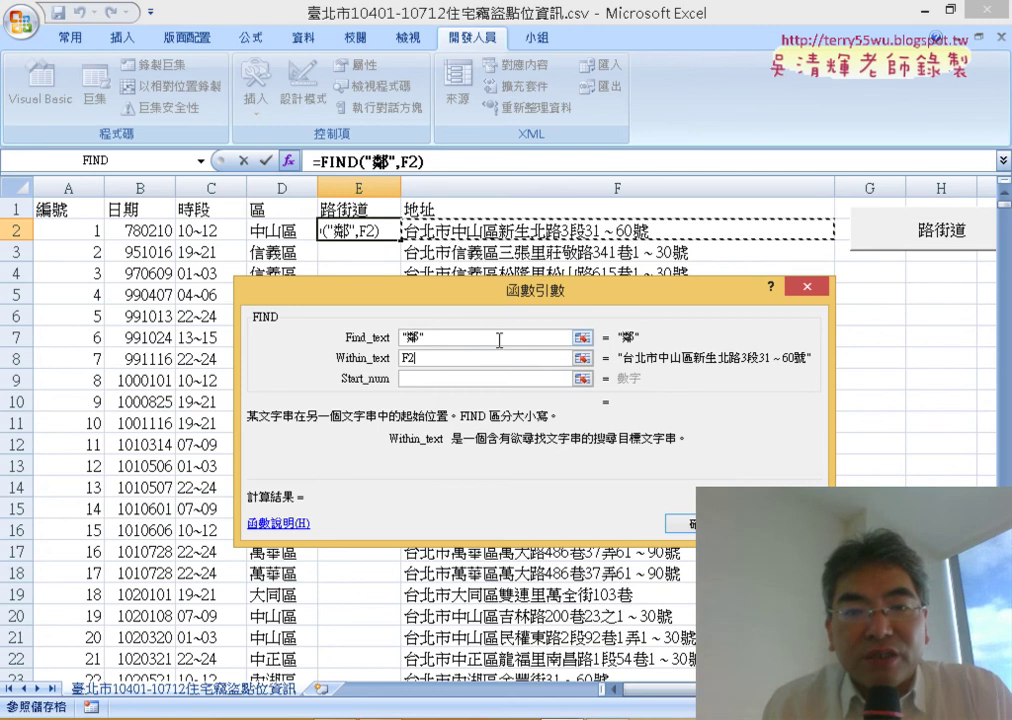
{"action": "left_click", "coordinate": [700, 523]}
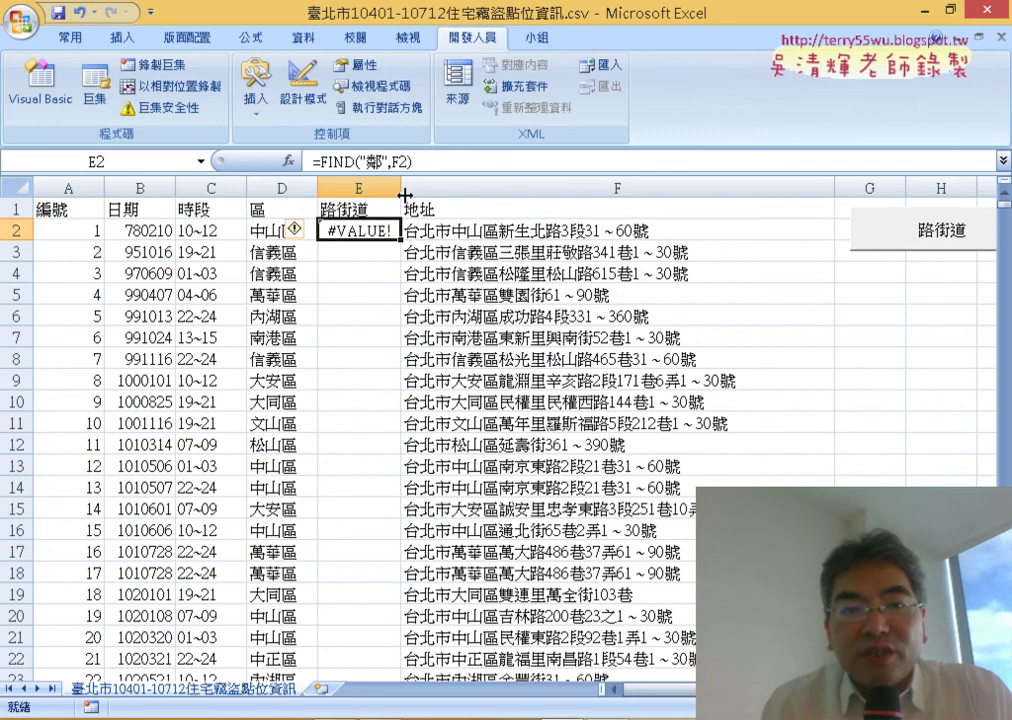
{"action": "left_click_drag", "start_coordinate": [401, 187], "coordinate": [527, 186]}
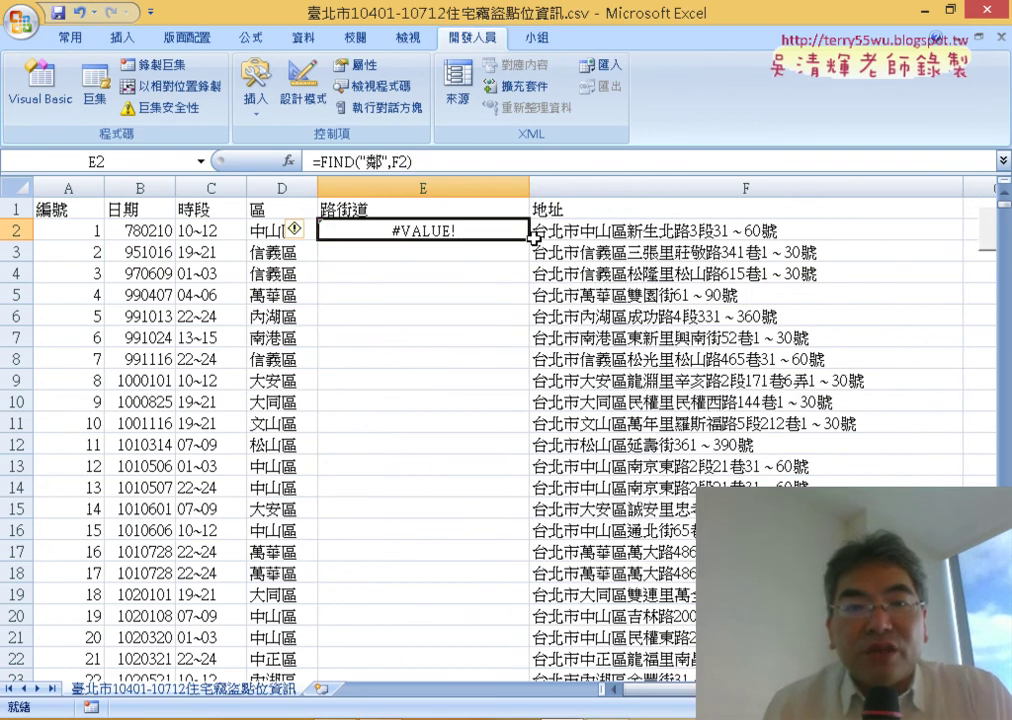
Cut E2's FIND formula and insert the IFERROR function from the logical category.
{"action": "left_click", "coordinate": [322, 161]}
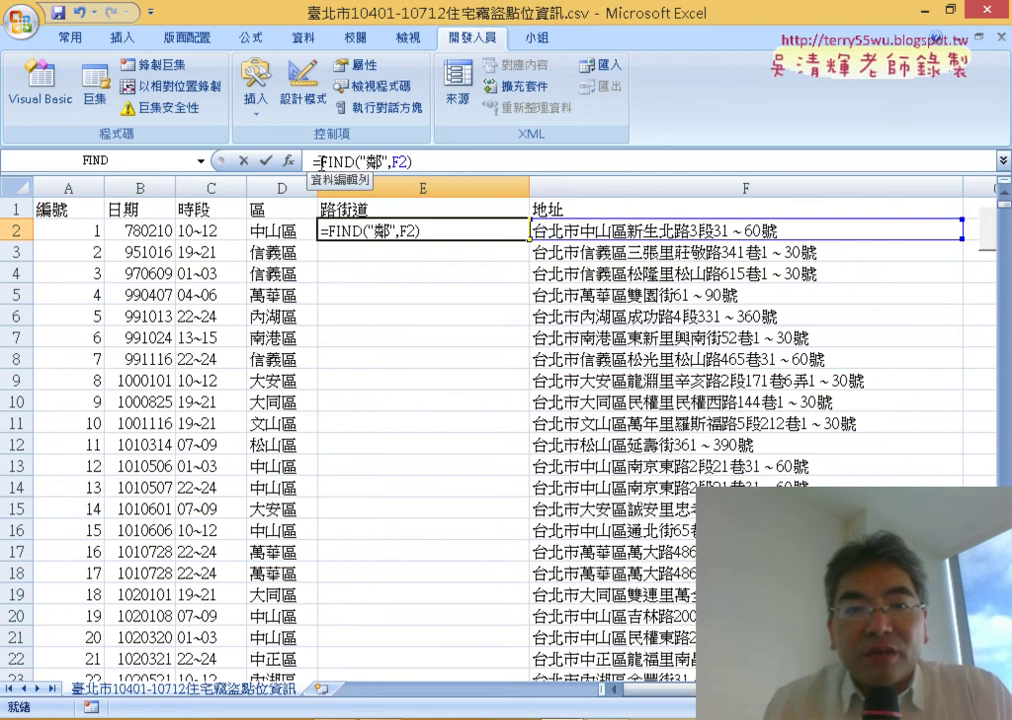
{"action": "left_click_drag", "start_coordinate": [322, 161], "coordinate": [430, 160]}
{"action": "right_click", "coordinate": [388, 161]}
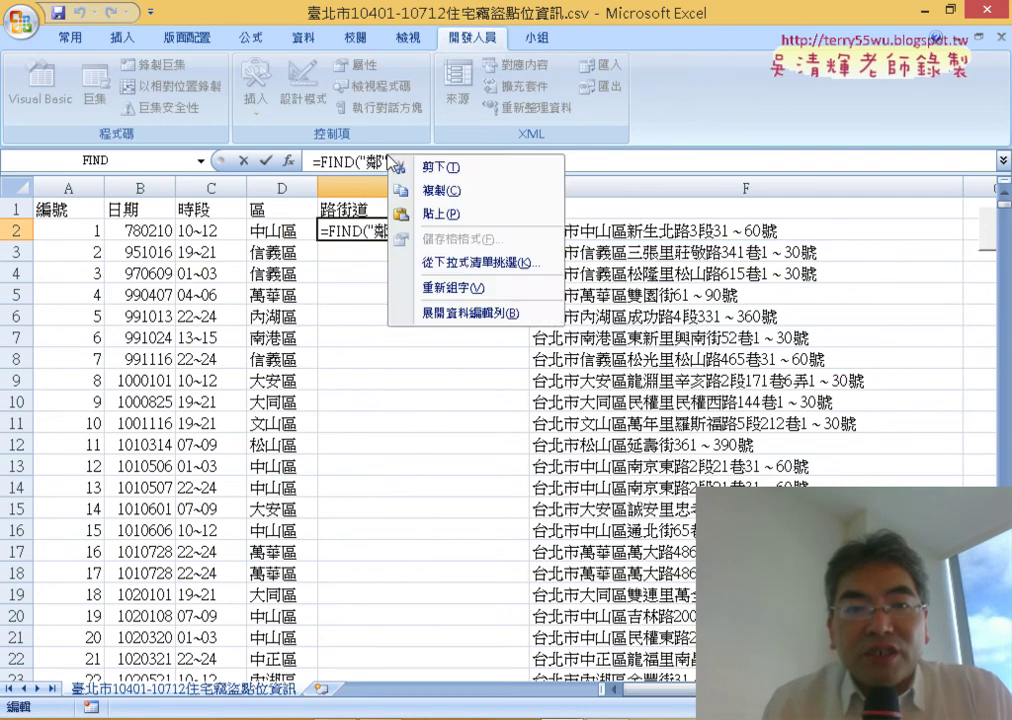
{"action": "left_click", "coordinate": [432, 167]}
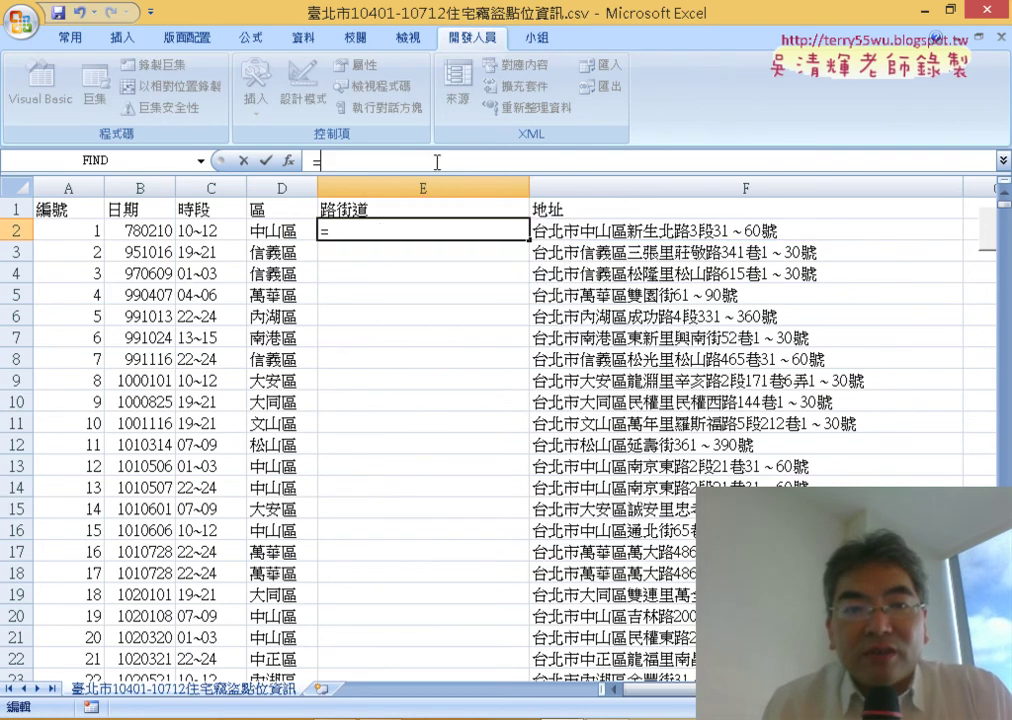
{"action": "left_click", "coordinate": [289, 161]}
{"action": "left_click", "coordinate": [507, 336]}
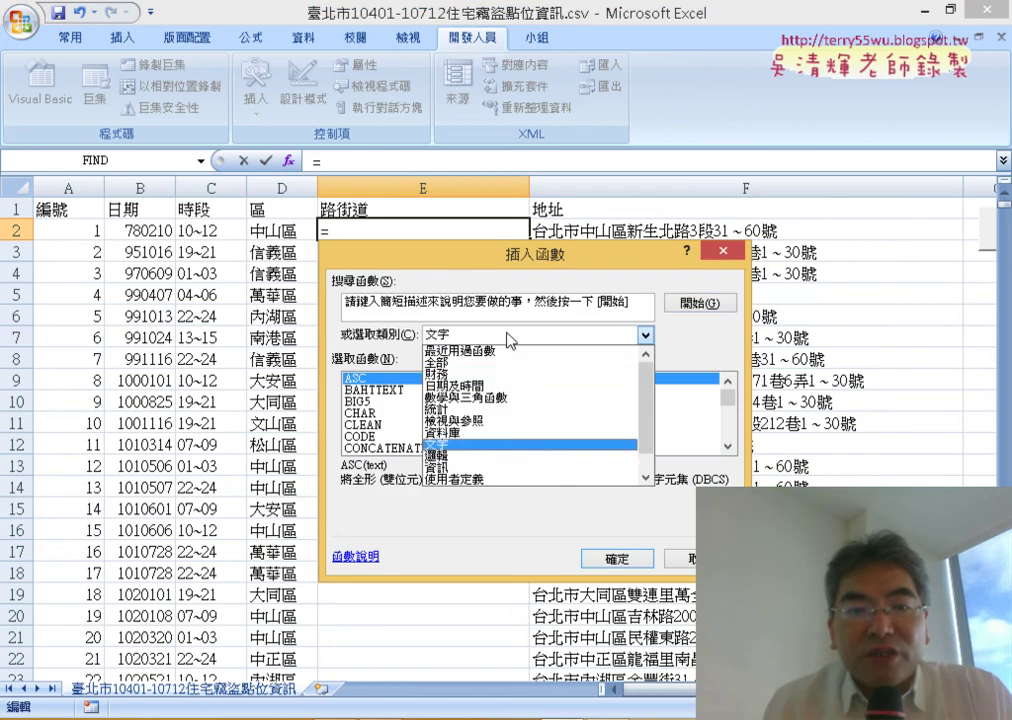
{"action": "left_click", "coordinate": [515, 458]}
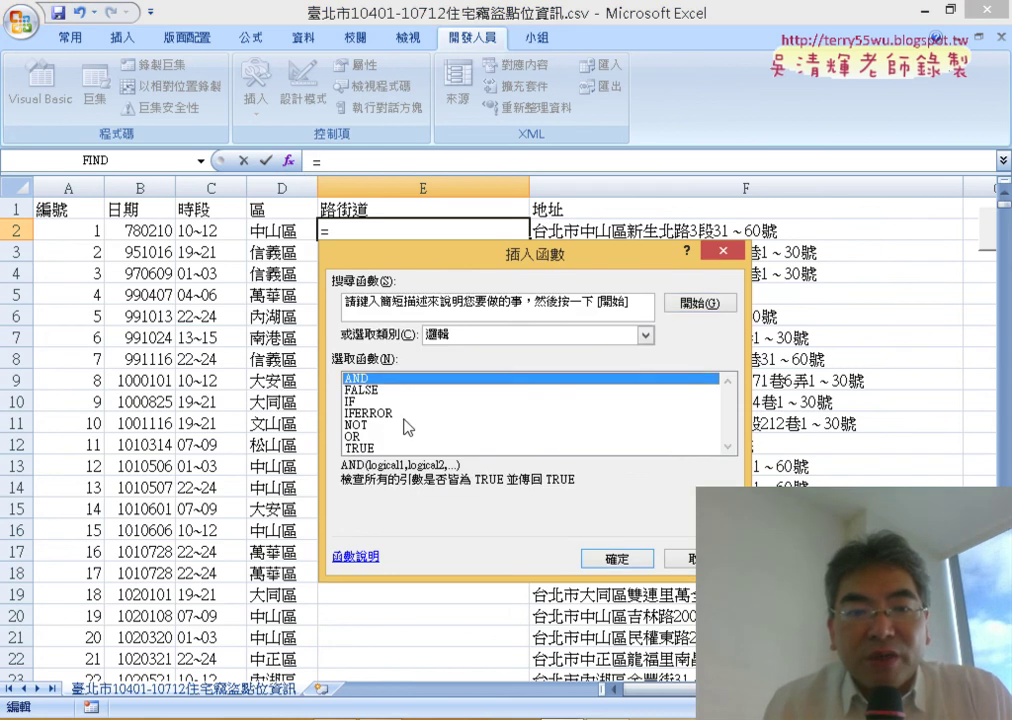
{"action": "double_click", "coordinate": [370, 412]}
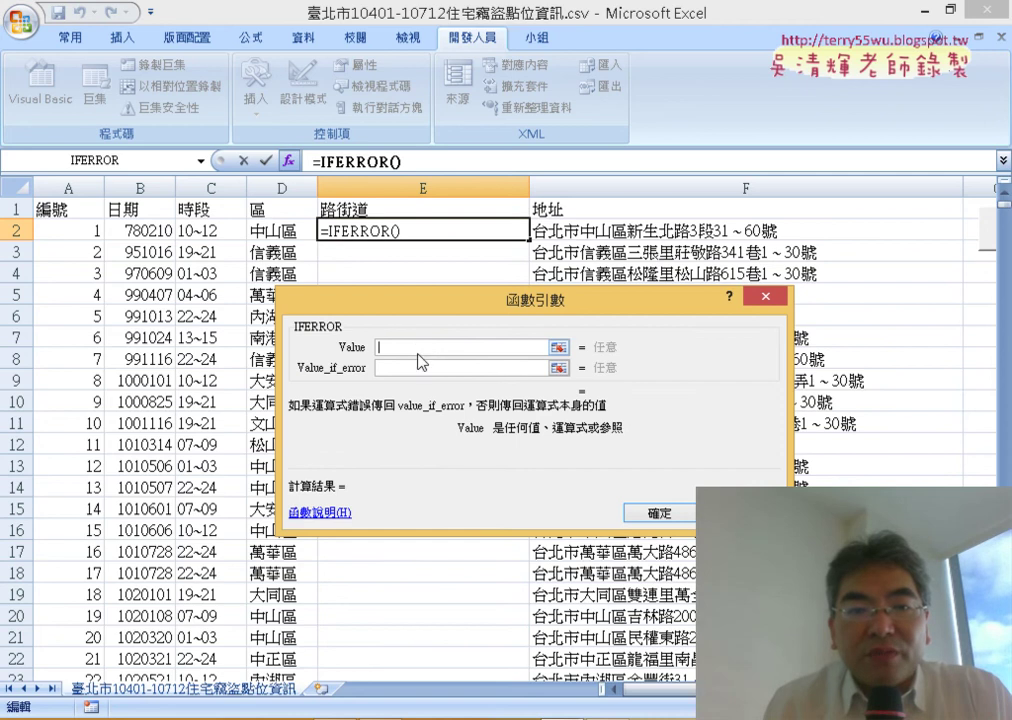
Set IFERROR's Value to FIND("鄰",F2) and its fallback to FIND("里",F2), then confirm.
{"action": "right_click", "coordinate": [419, 351]}
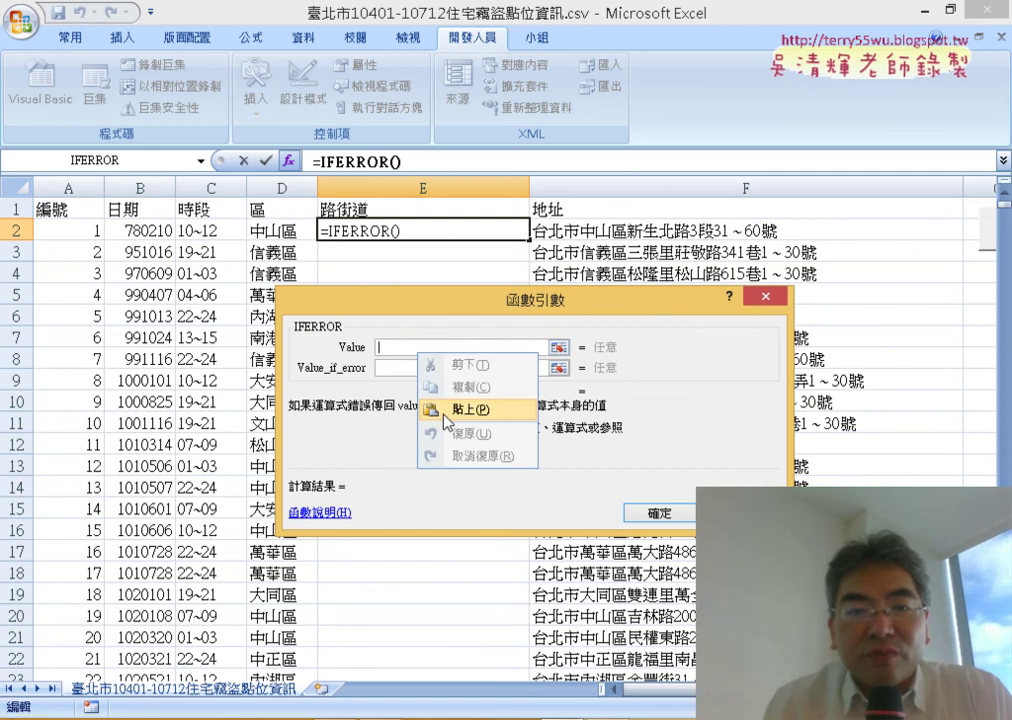
{"action": "left_click", "coordinate": [440, 408]}
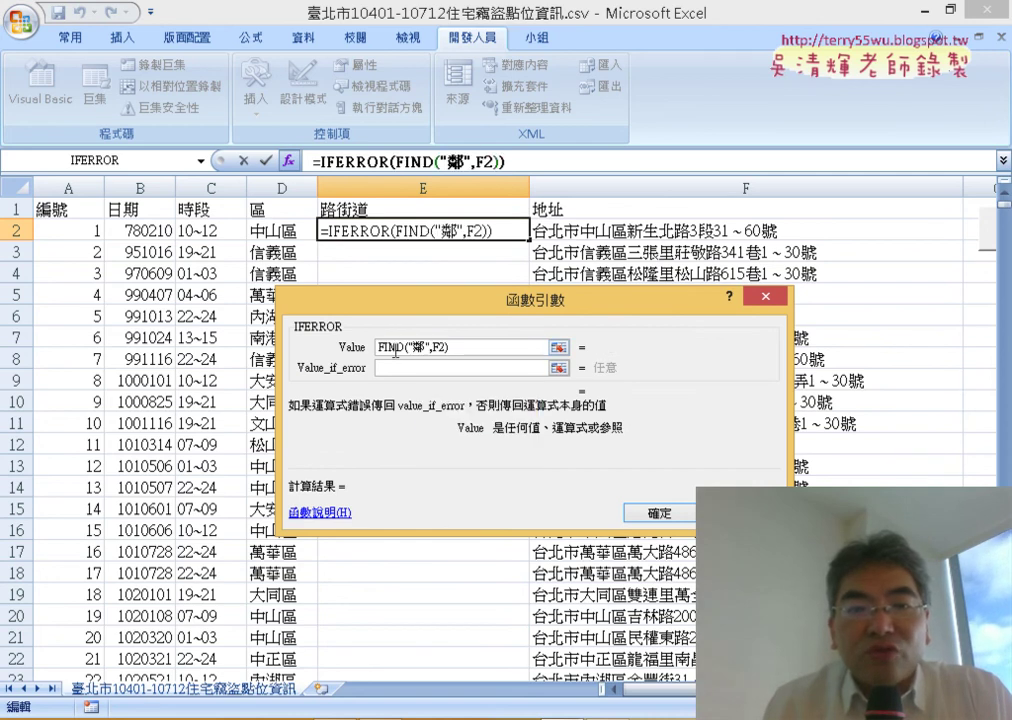
{"action": "left_click", "coordinate": [434, 367]}
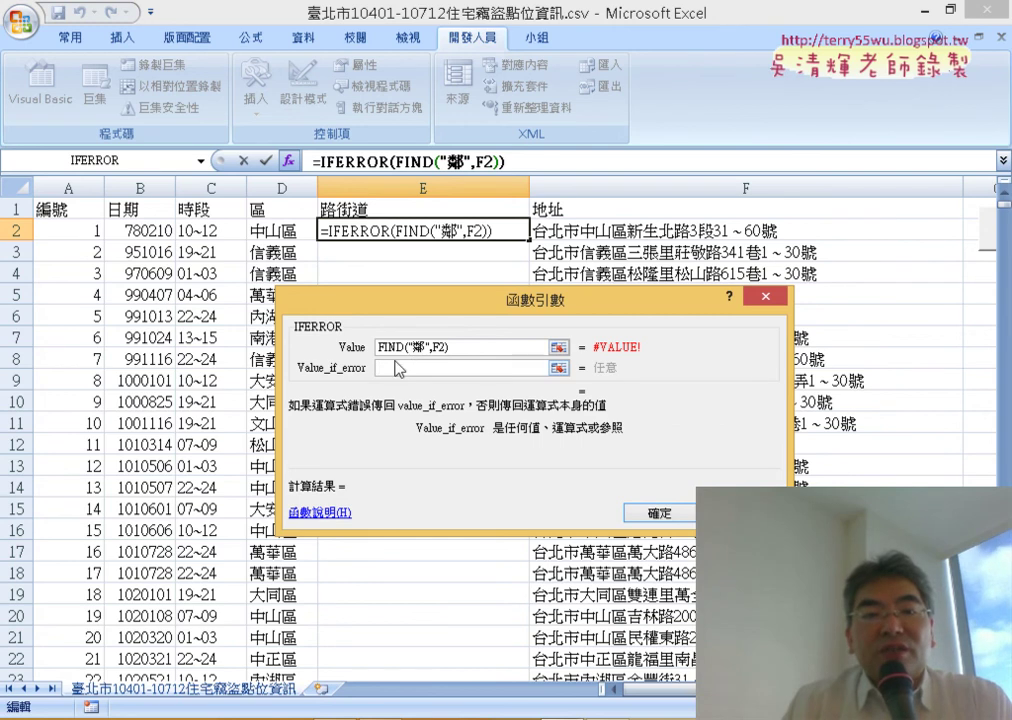
{"action": "right_click", "coordinate": [396, 368]}
{"action": "left_click", "coordinate": [428, 424]}
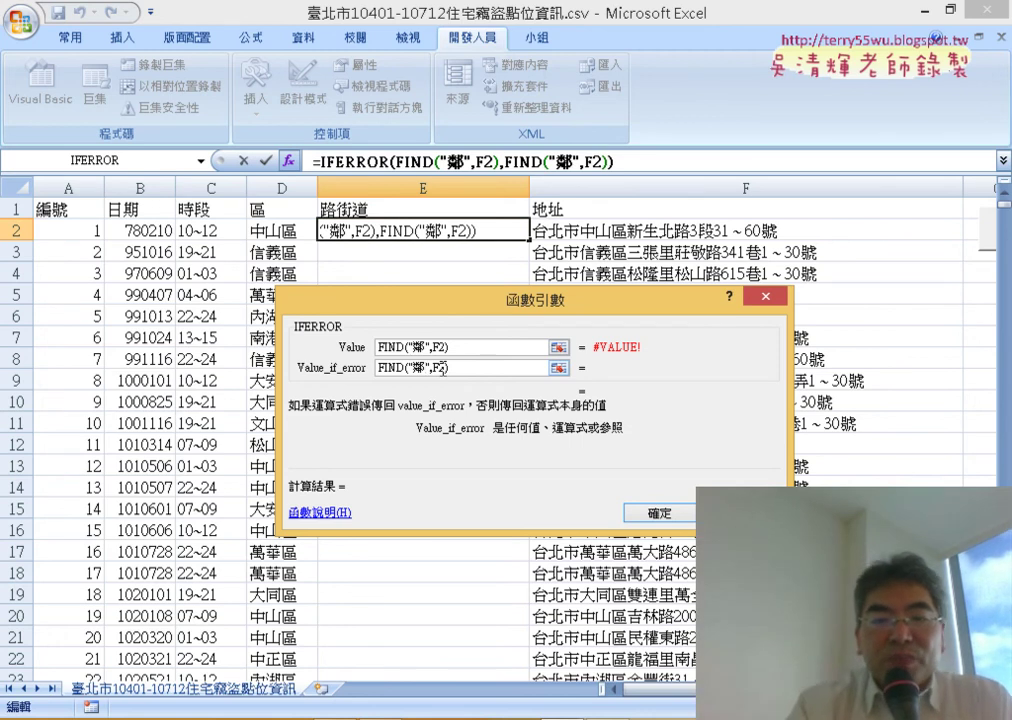
{"action": "key", "text": "BackSpace"}
{"action": "type", "text": "李"}
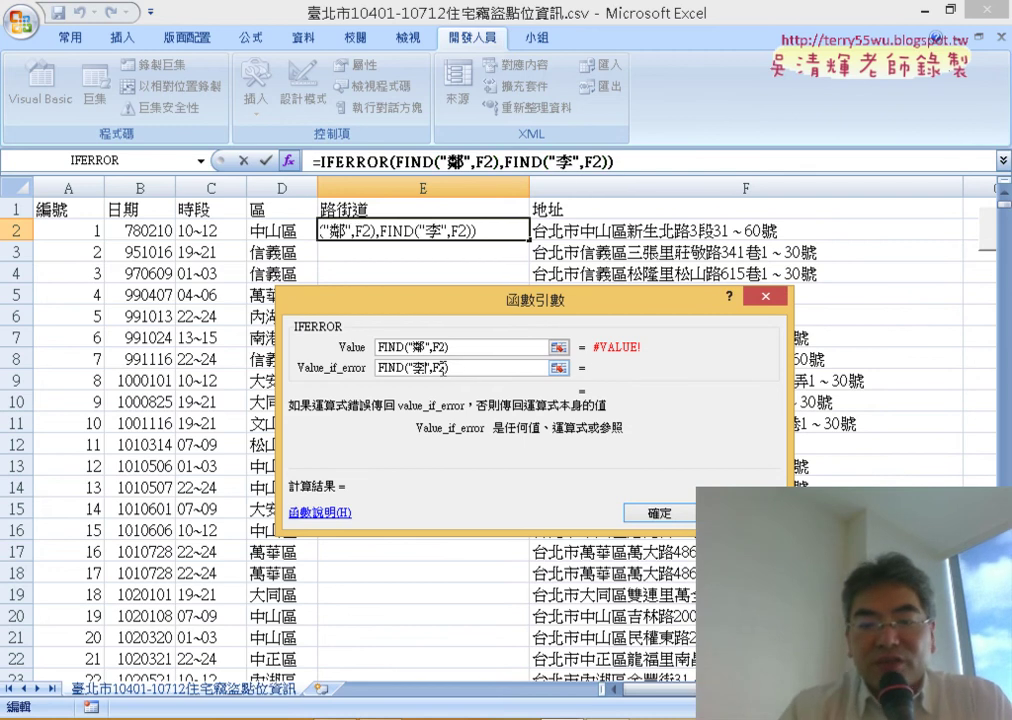
{"action": "key", "text": "Down"}
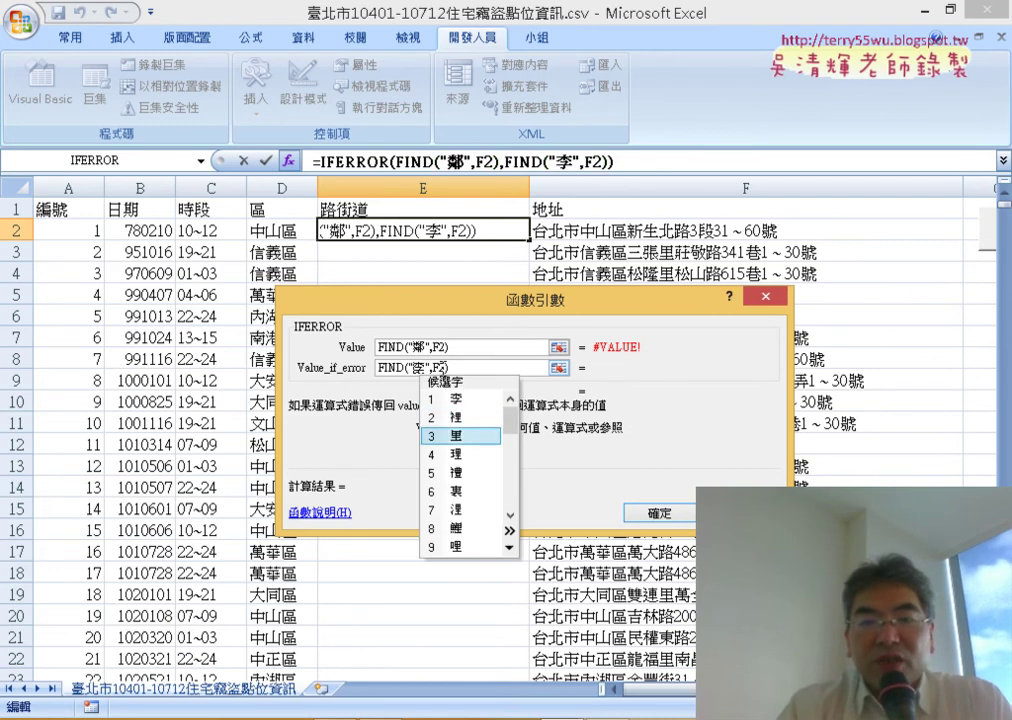
{"action": "key", "text": "Return"}
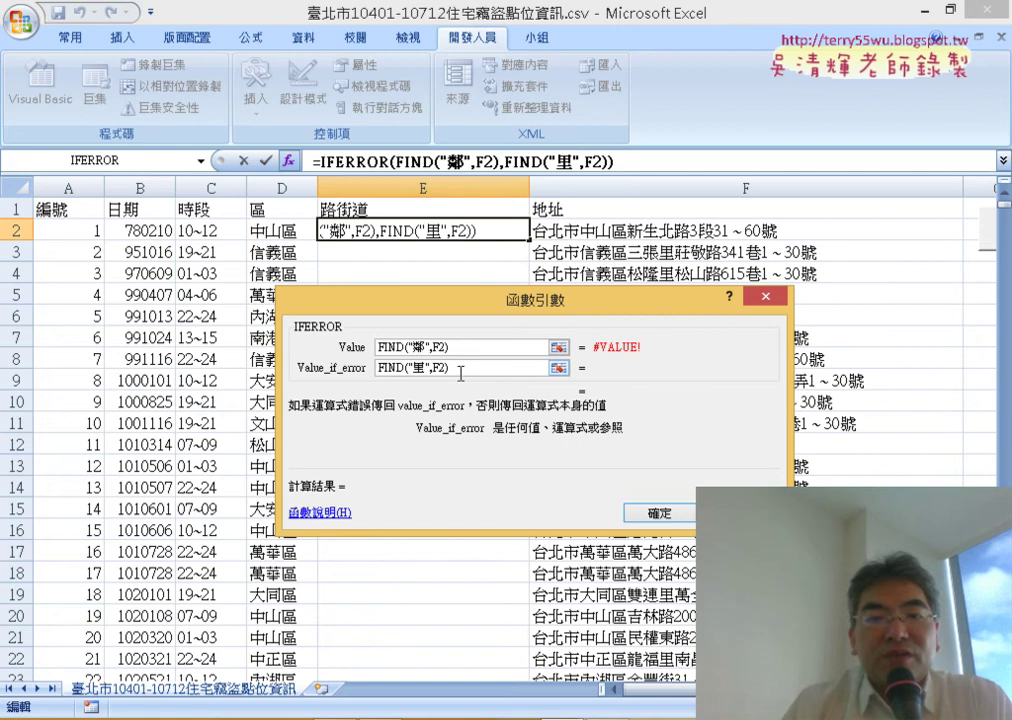
{"action": "left_click_drag", "start_coordinate": [377, 368], "coordinate": [450, 368]}
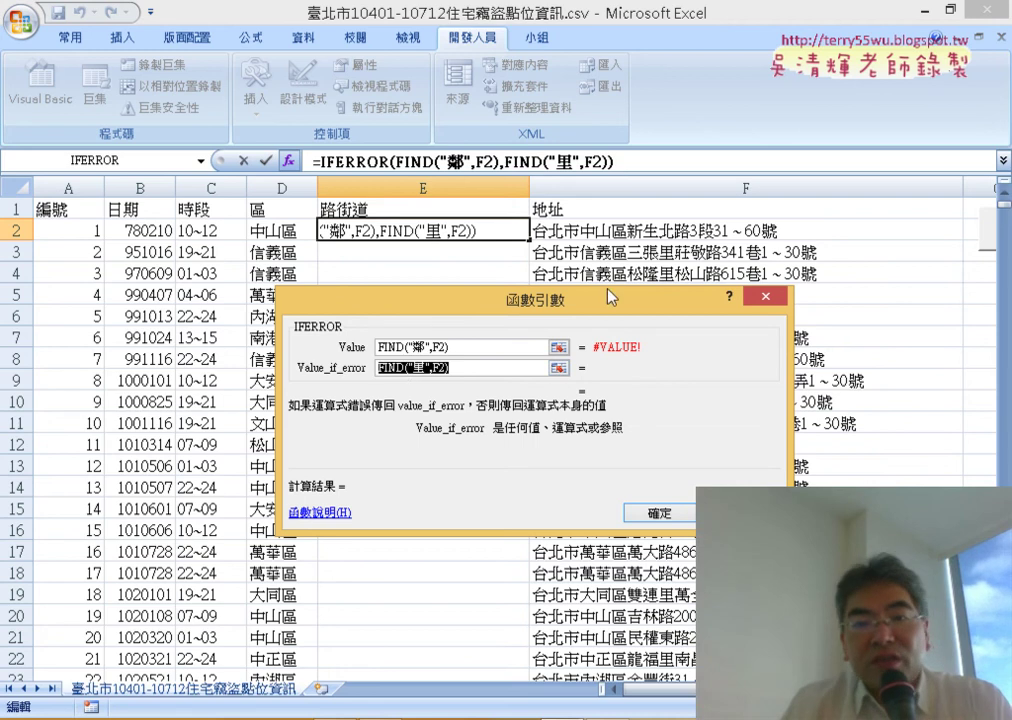
{"action": "left_click", "coordinate": [672, 519]}
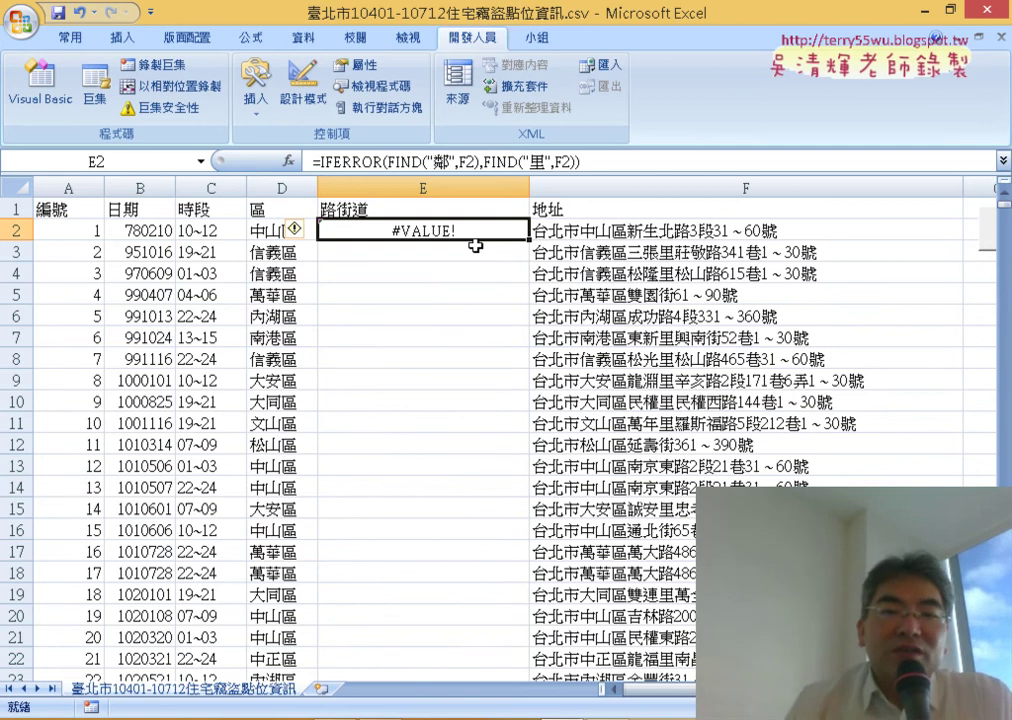
Cut E2's IFERROR formula and paste it as the Value of a new outer IFERROR.
{"action": "left_click_drag", "start_coordinate": [321, 161], "coordinate": [544, 172]}
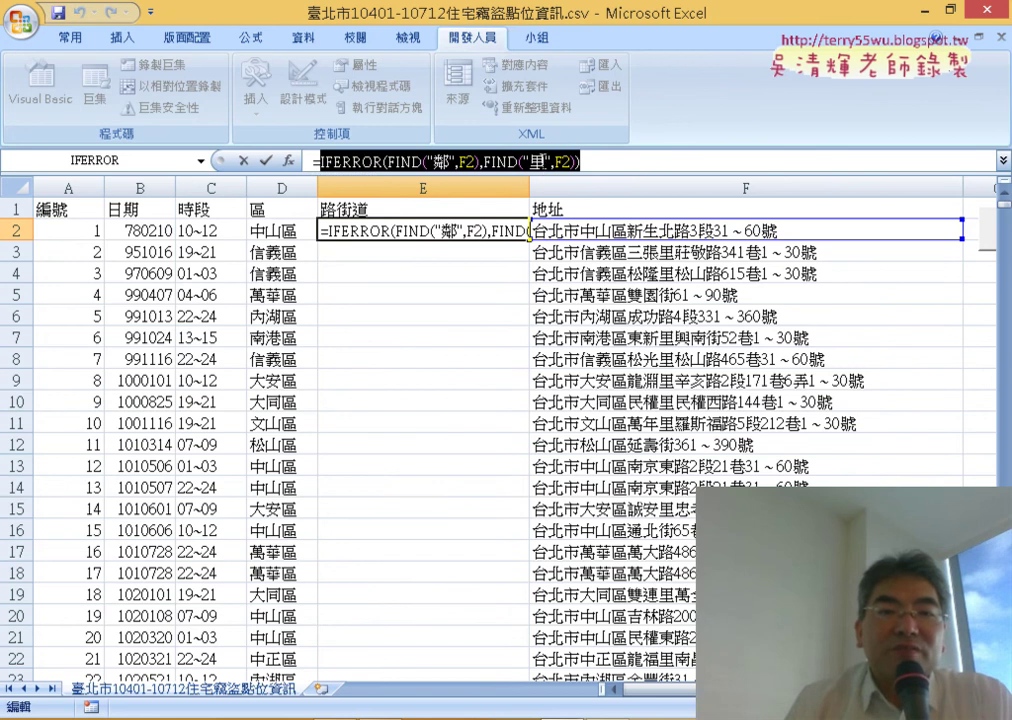
{"action": "right_click", "coordinate": [607, 163]}
{"action": "left_click", "coordinate": [645, 172]}
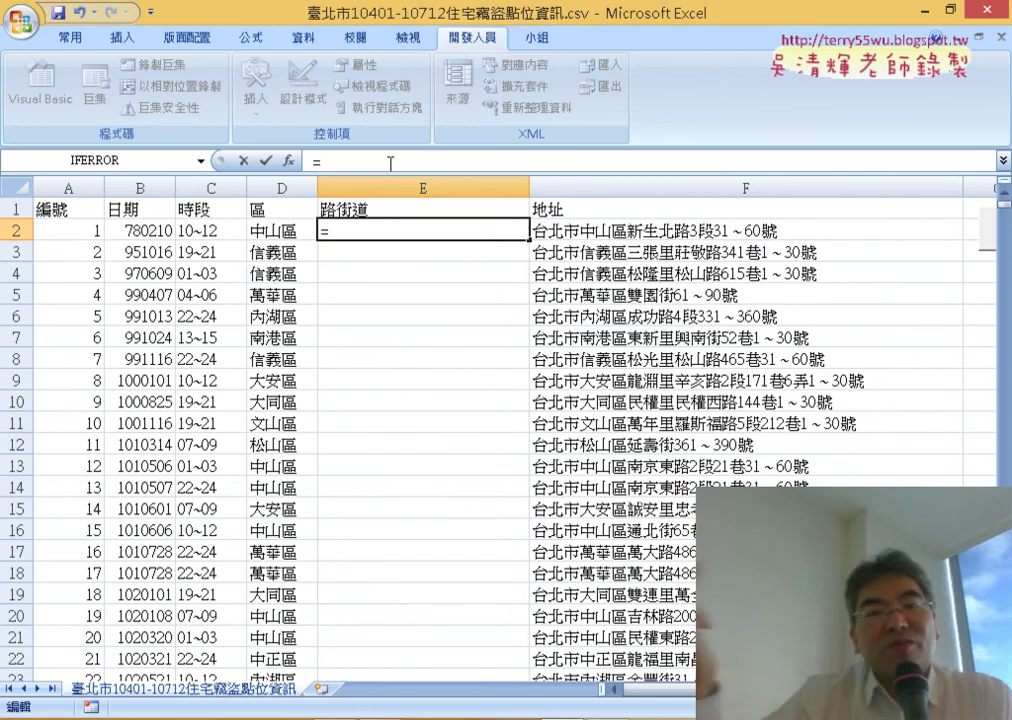
{"action": "left_click", "coordinate": [289, 161]}
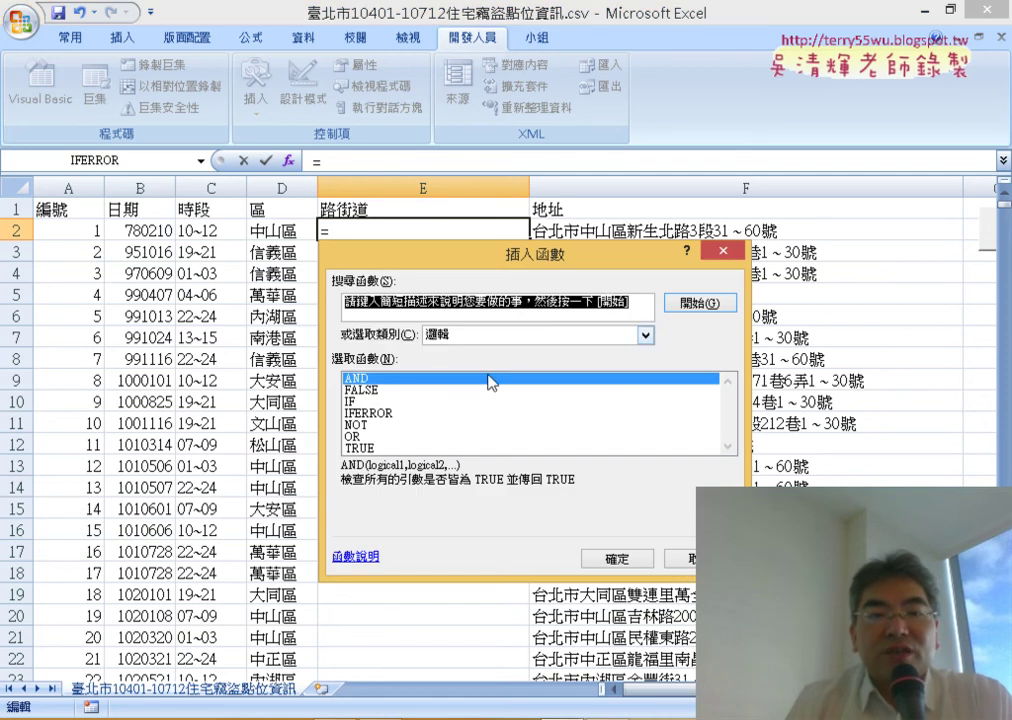
{"action": "double_click", "coordinate": [384, 413]}
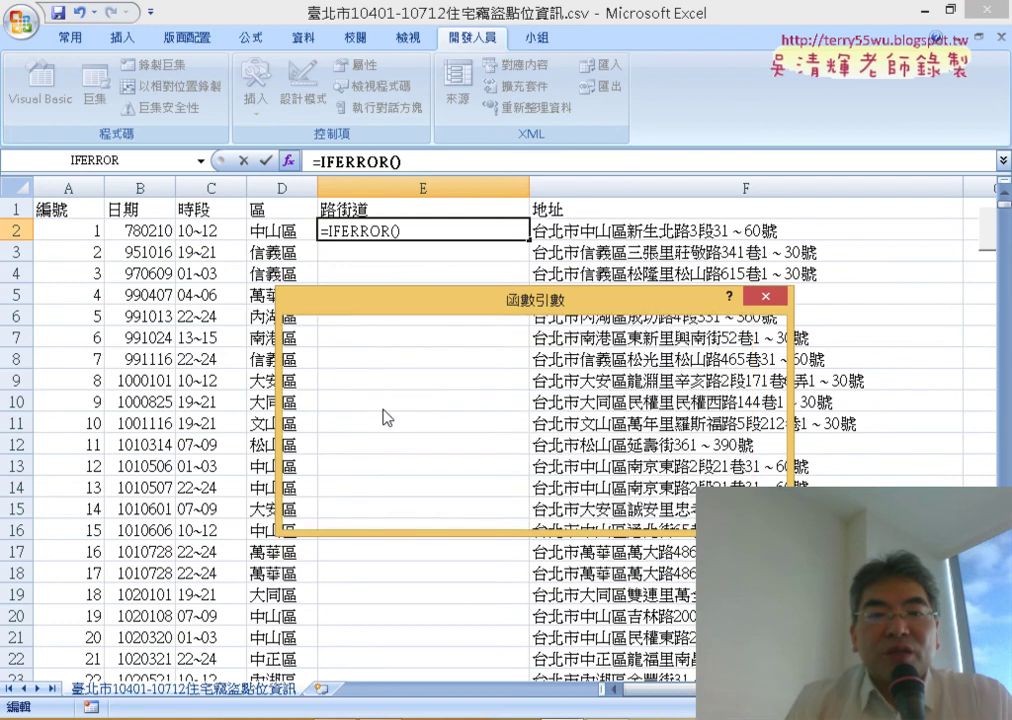
{"action": "right_click", "coordinate": [401, 347]}
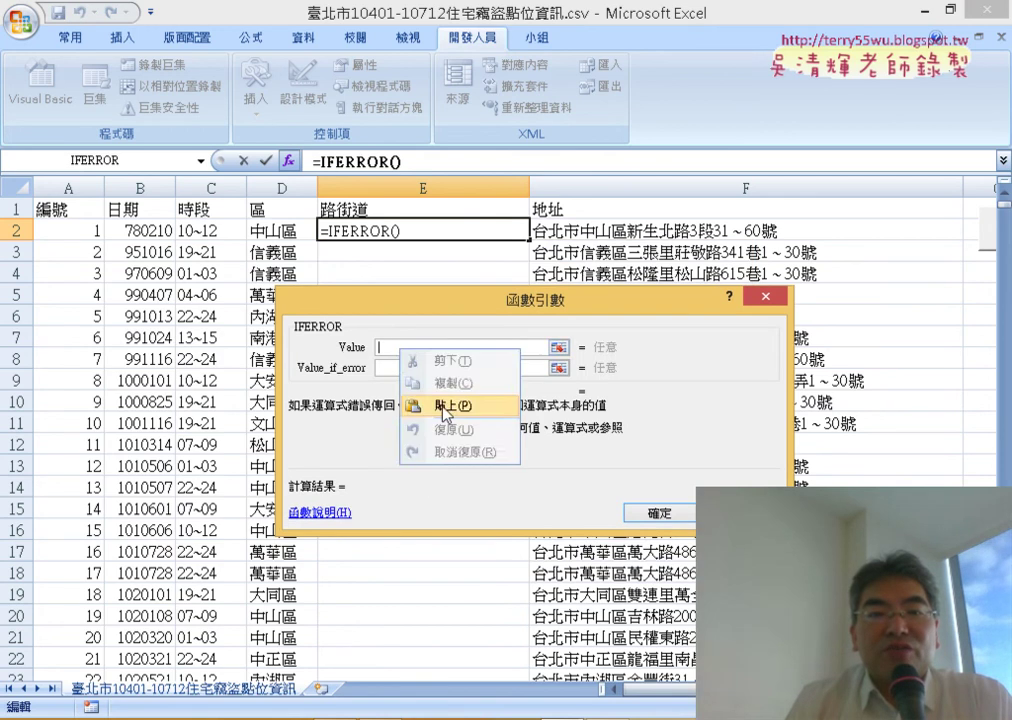
{"action": "left_click", "coordinate": [438, 403]}
Copy FIND("鄰",F2) into the outer fallback and change 鄰 to 區, giving 6.
{"action": "left_click_drag", "start_coordinate": [530, 347], "coordinate": [323, 346]}
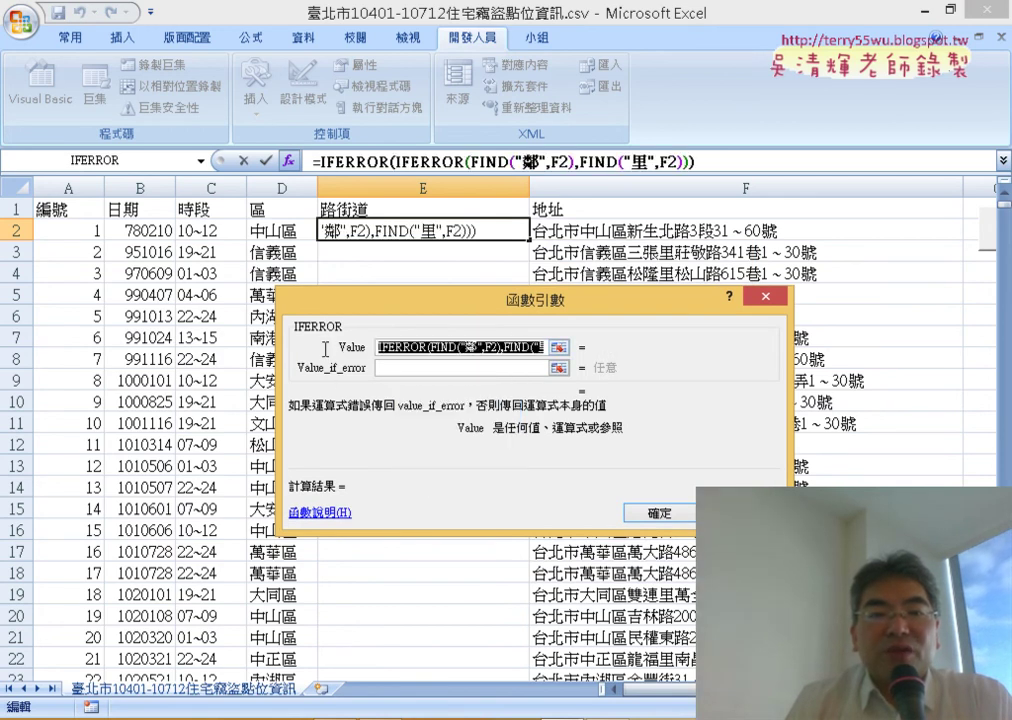
{"action": "left_click", "coordinate": [393, 368]}
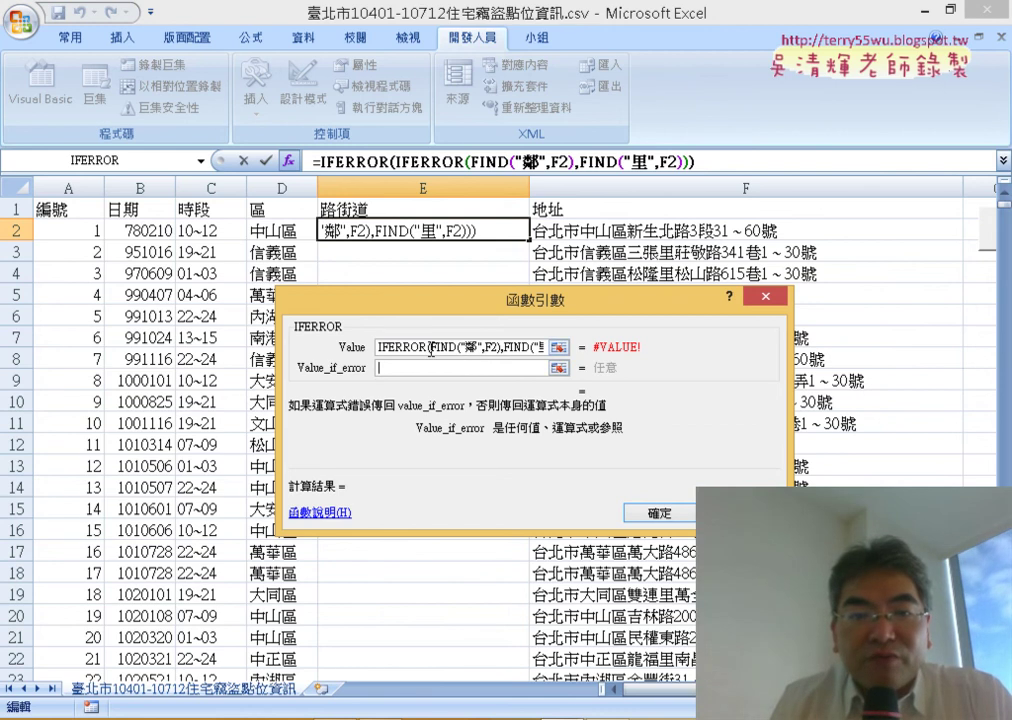
{"action": "left_click", "coordinate": [434, 355]}
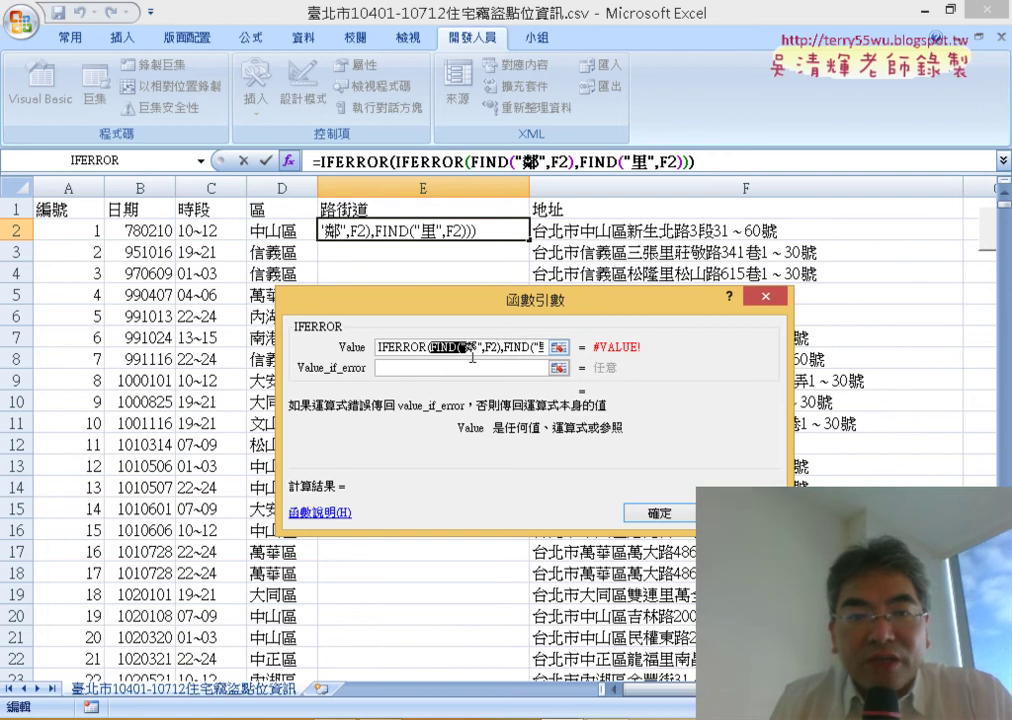
{"action": "left_click_drag", "start_coordinate": [476, 356], "coordinate": [487, 352]}
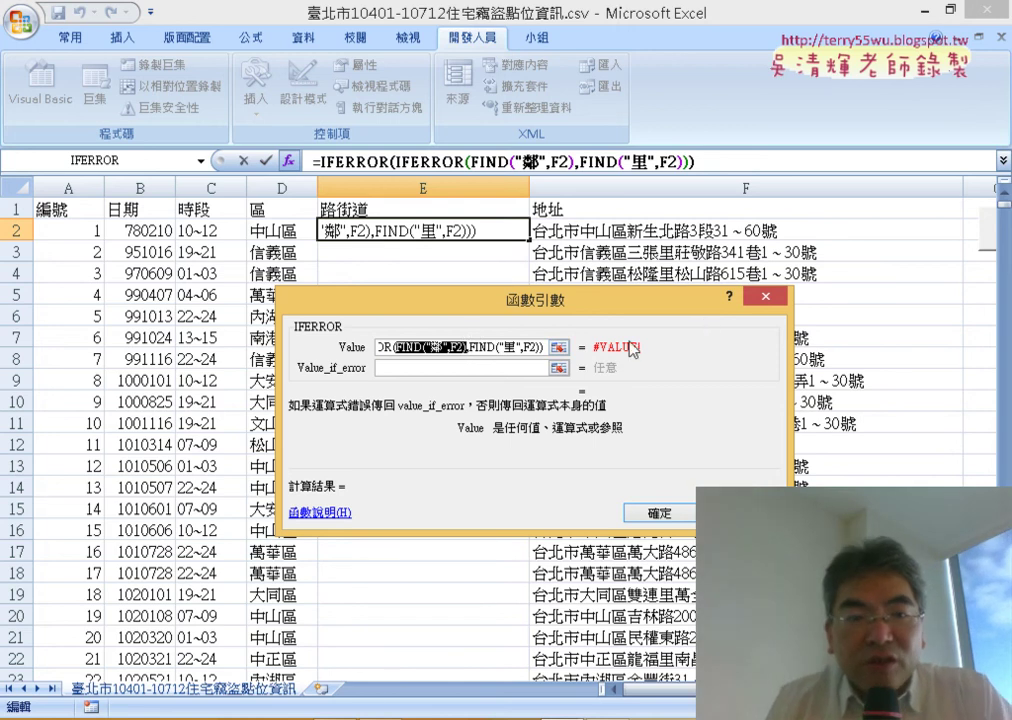
{"action": "key", "text": "ctrl+c"}
{"action": "left_click", "coordinate": [500, 368]}
{"action": "key", "text": "ctrl+v"}
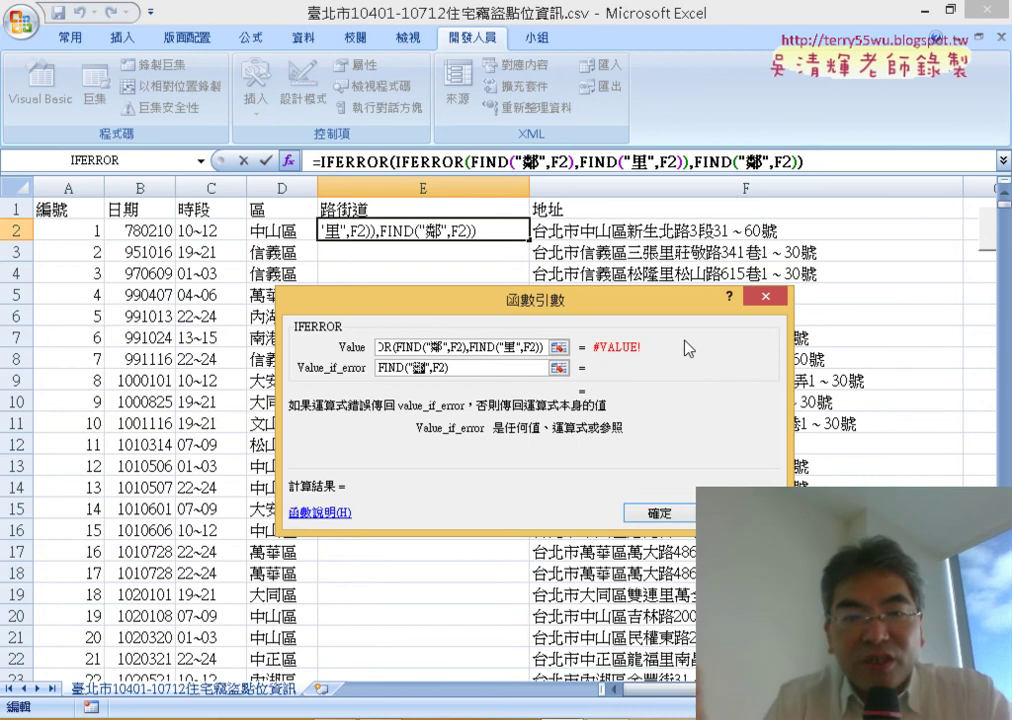
{"action": "type", "text": "ㄑㄩ"}
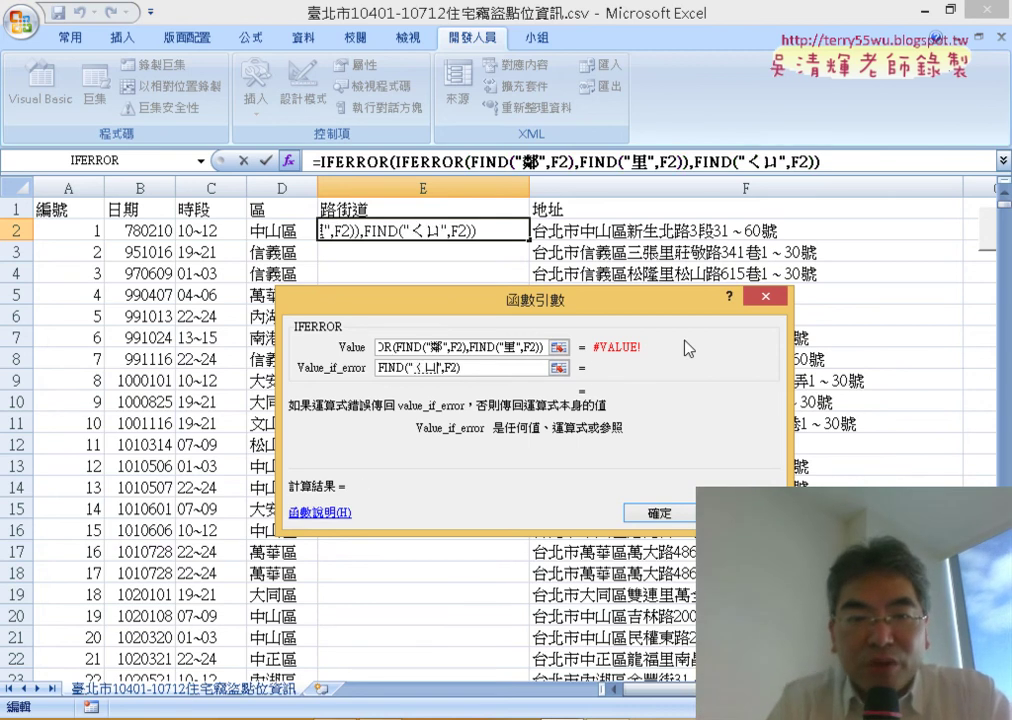
{"action": "key", "text": "space"}
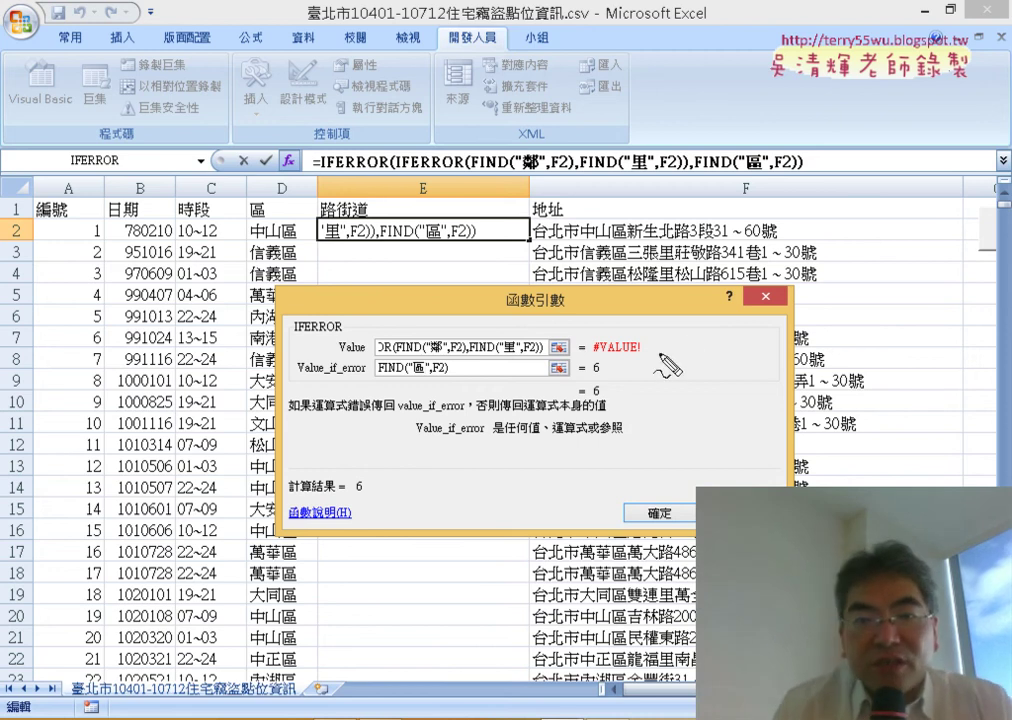
{"action": "left_click_drag", "start_coordinate": [589, 381], "coordinate": [611, 377]}
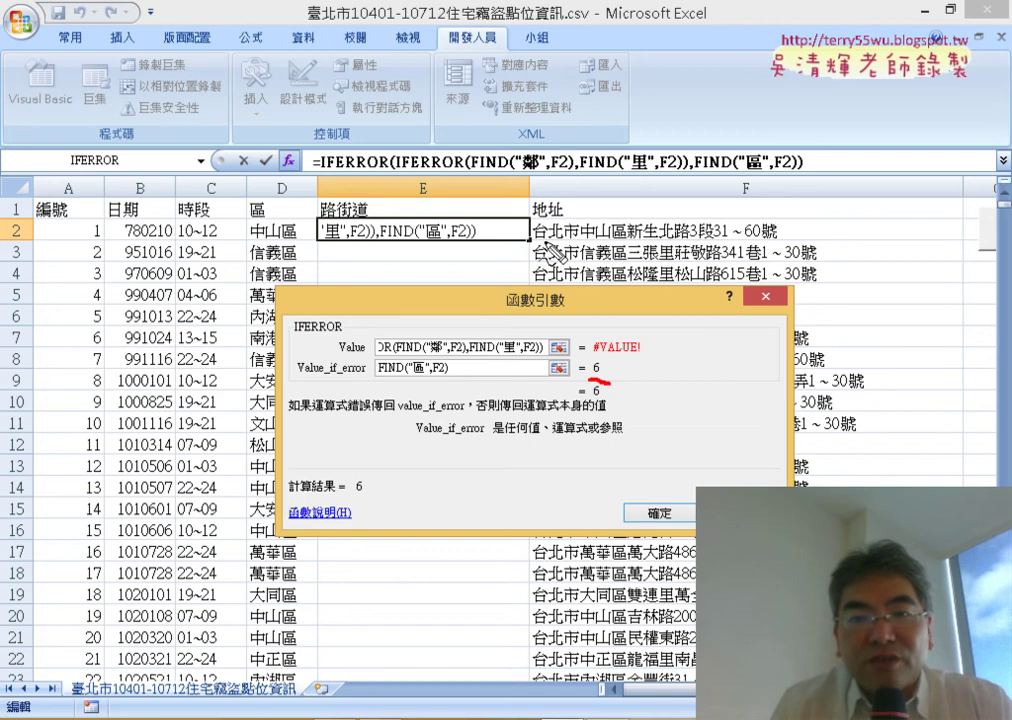
{"action": "left_click_drag", "start_coordinate": [533, 240], "coordinate": [628, 238]}
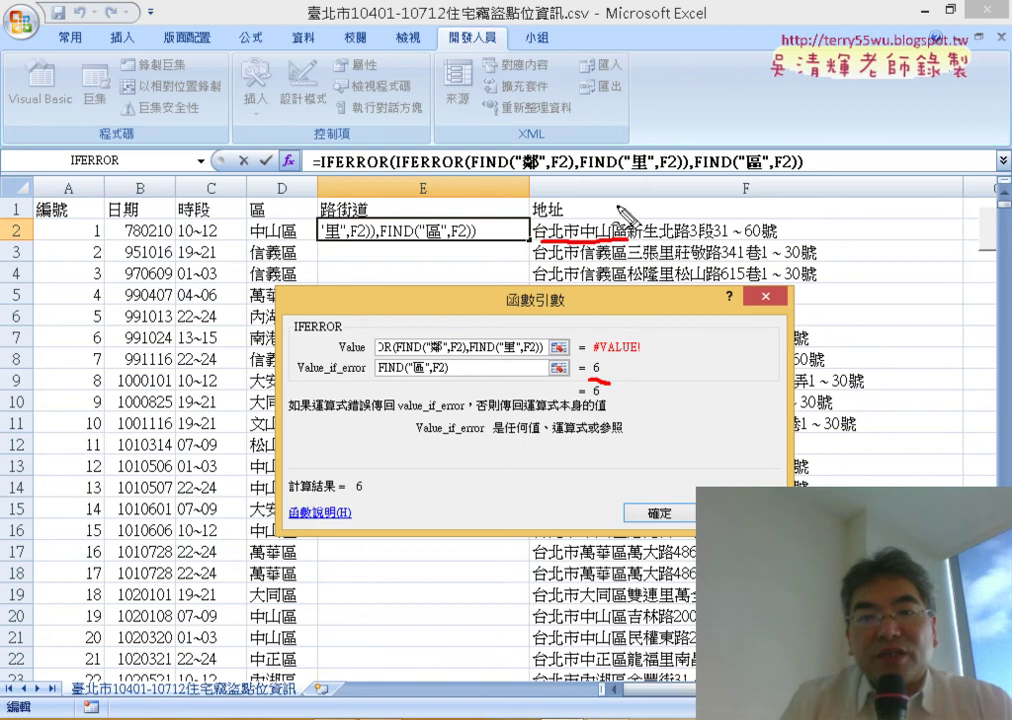
{"action": "left_click_drag", "start_coordinate": [614, 185], "coordinate": [611, 210]}
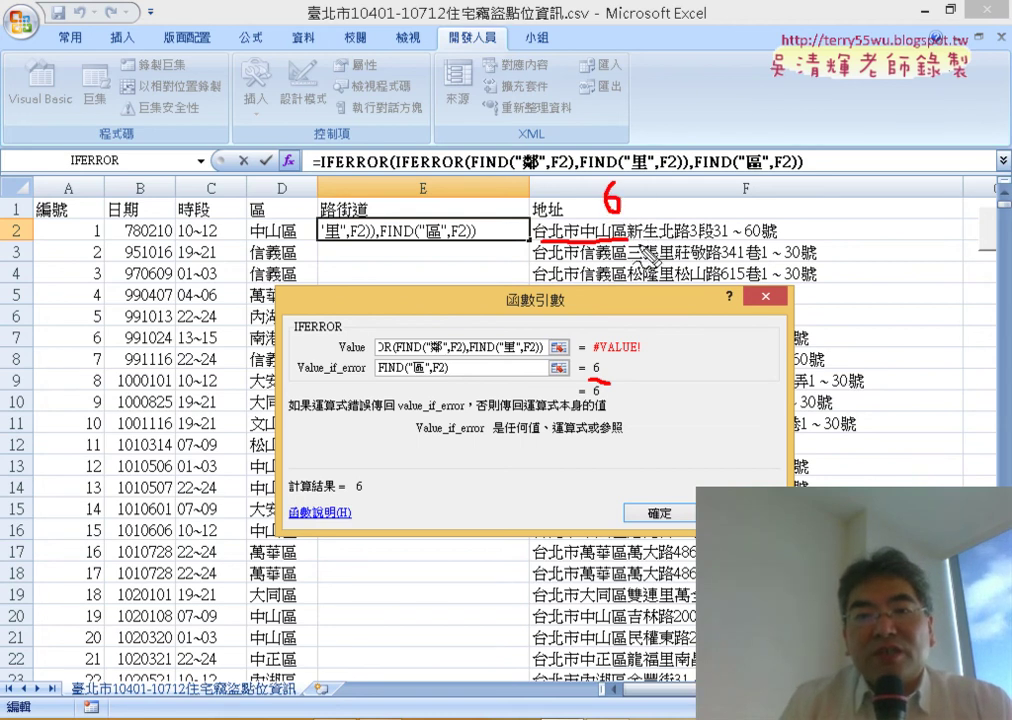
{"action": "left_click_drag", "start_coordinate": [630, 240], "coordinate": [688, 236]}
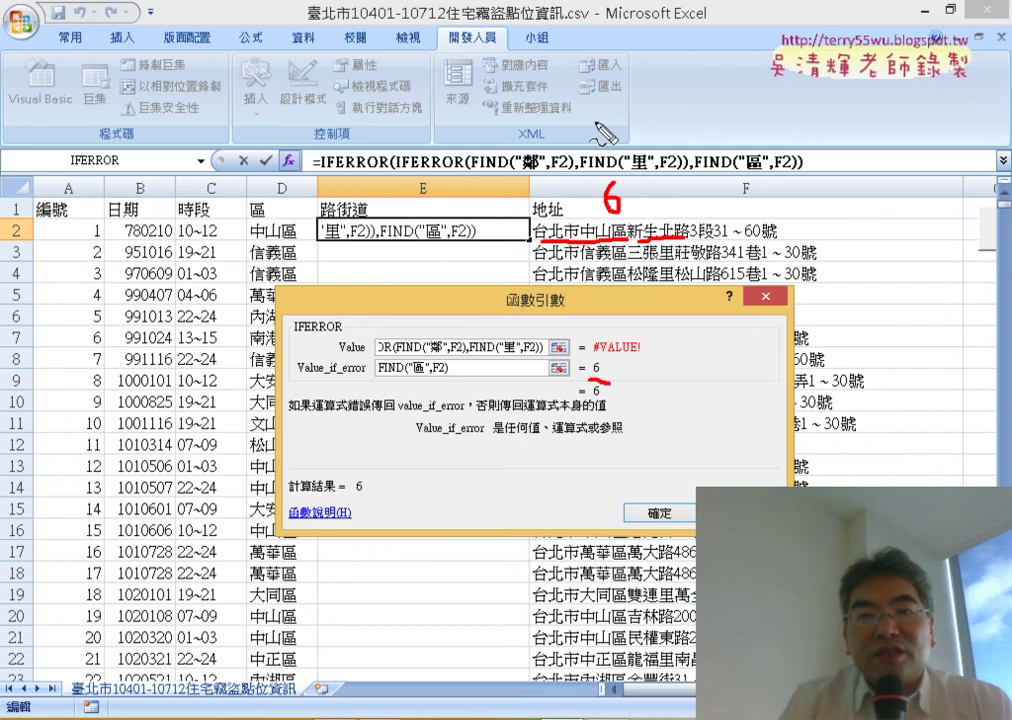
{"action": "left_click_drag", "start_coordinate": [620, 136], "coordinate": [646, 185]}
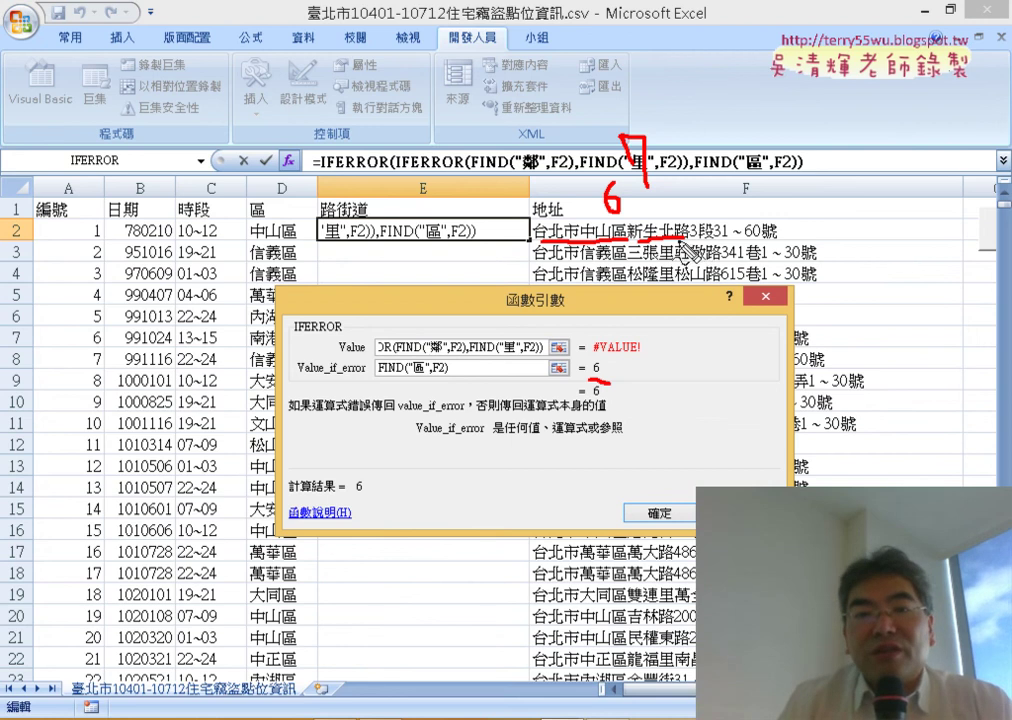
{"action": "left_click_drag", "start_coordinate": [670, 215], "coordinate": [682, 245]}
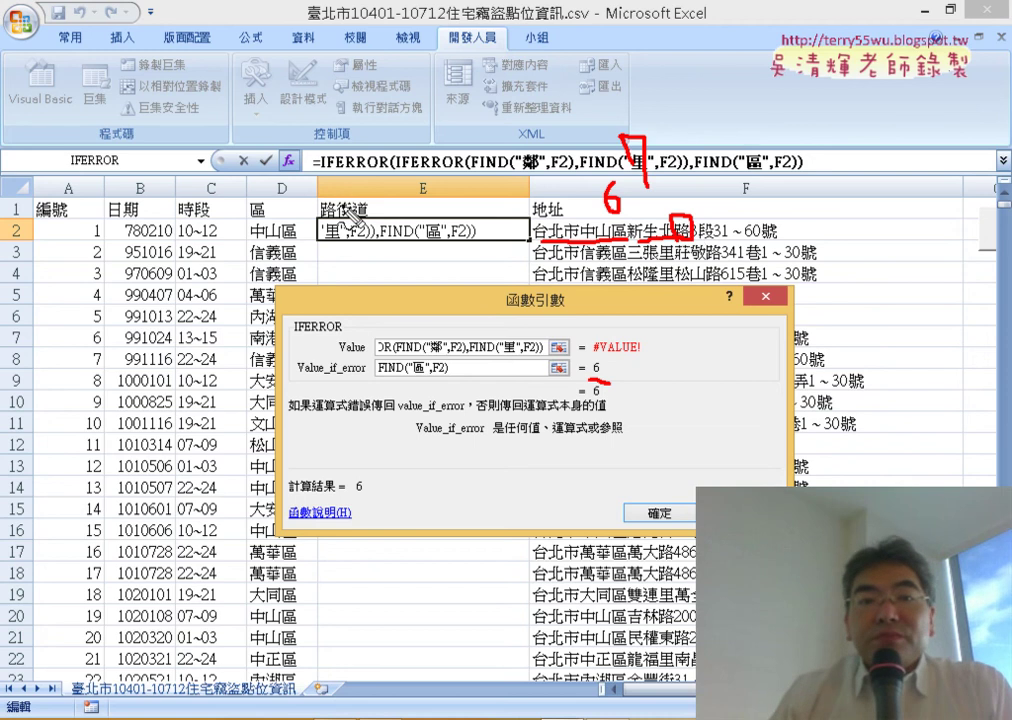
{"action": "left_click_drag", "start_coordinate": [324, 176], "coordinate": [805, 158]}
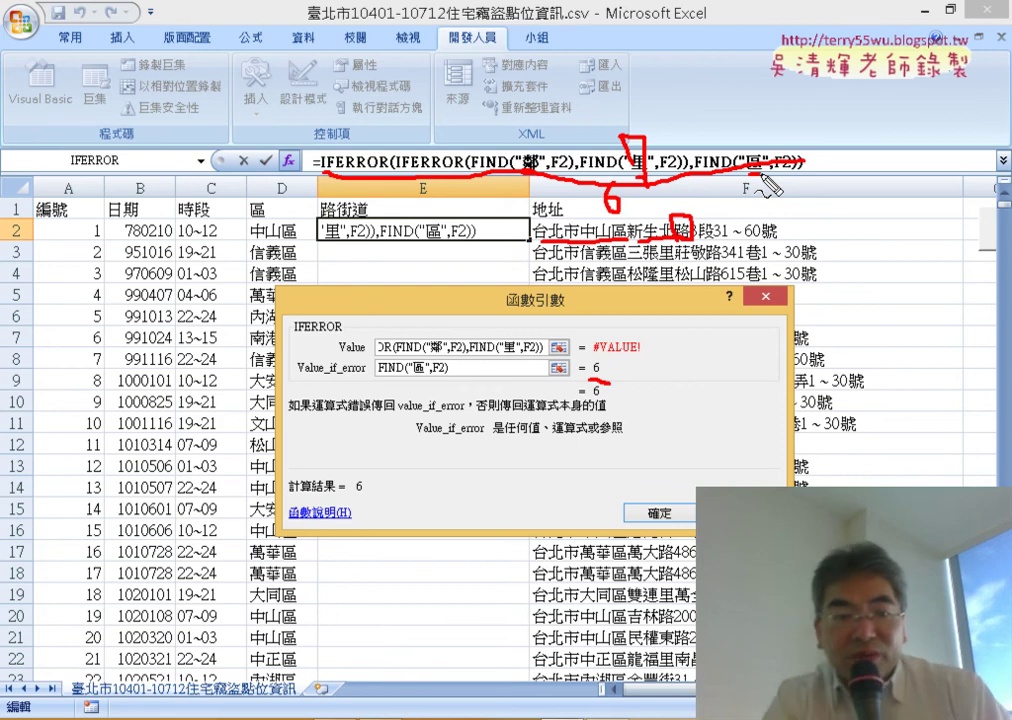
{"action": "key", "text": "Escape"}
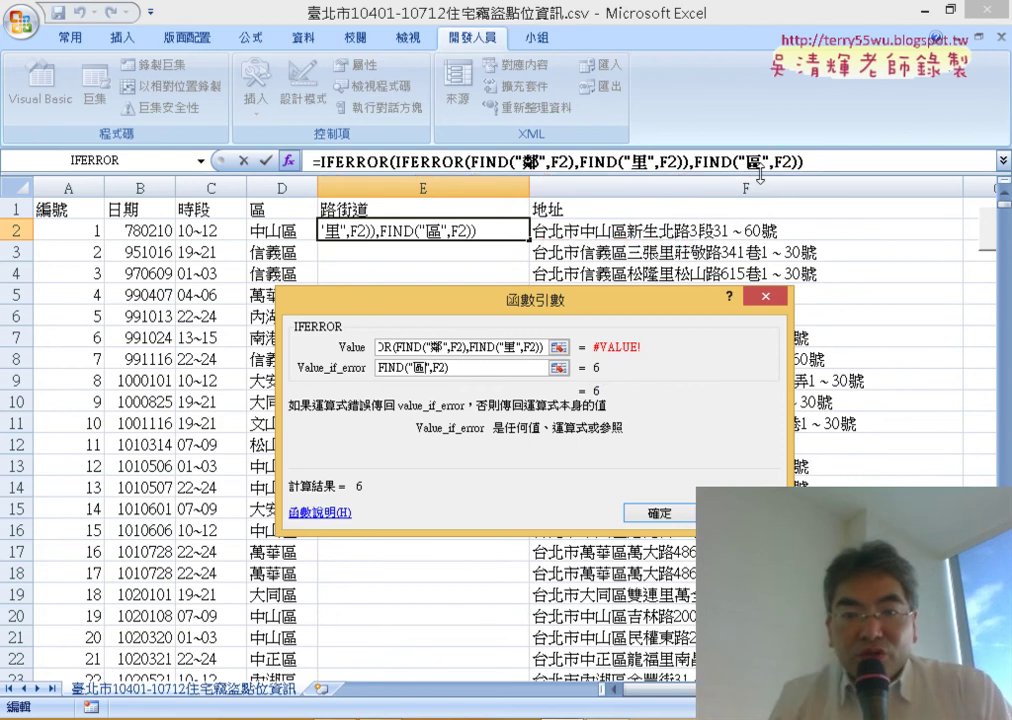
{"action": "left_click_drag", "start_coordinate": [636, 307], "coordinate": [623, 418]}
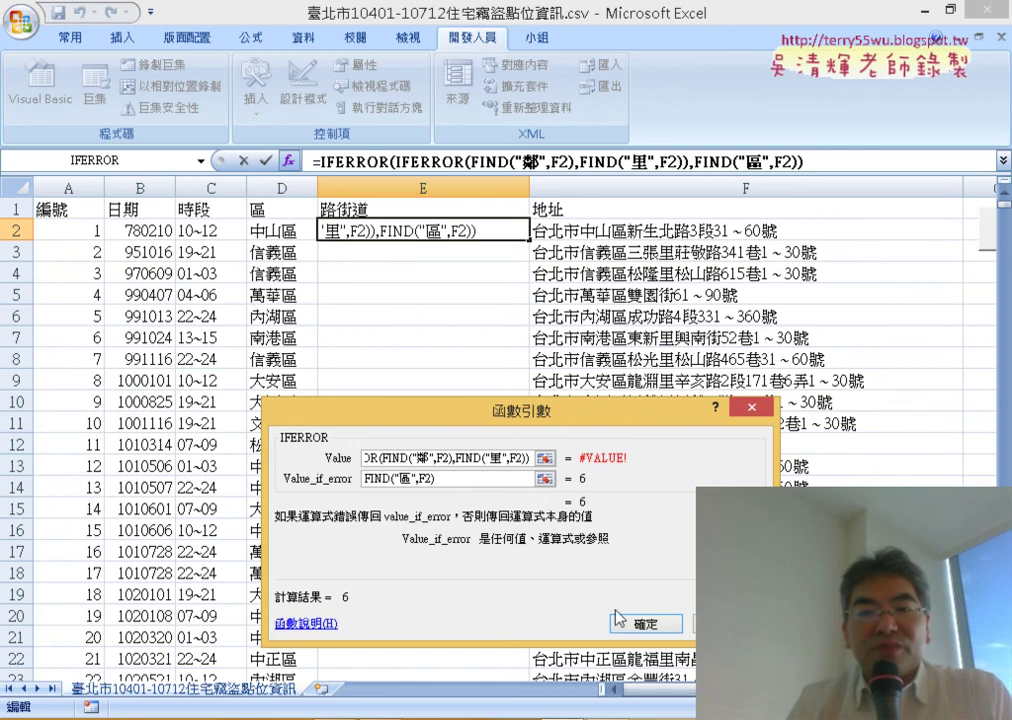
Confirm the nested IFERROR formula so E2 shows 6, then copy its full text from the formula bar.
{"action": "left_click", "coordinate": [652, 625]}
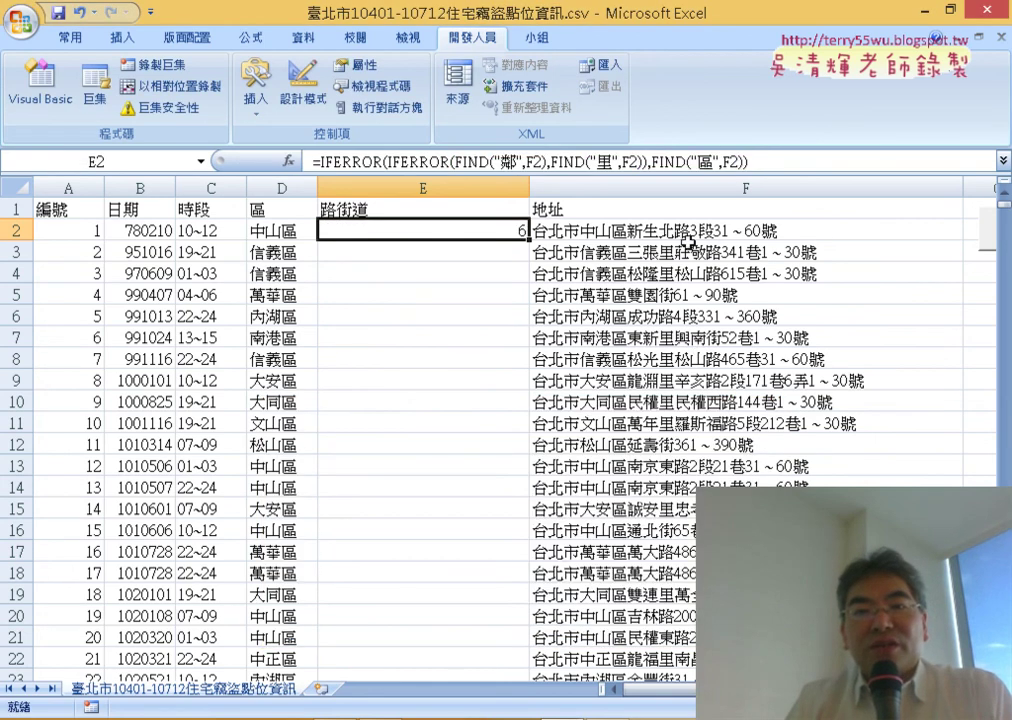
{"action": "left_click", "coordinate": [696, 231]}
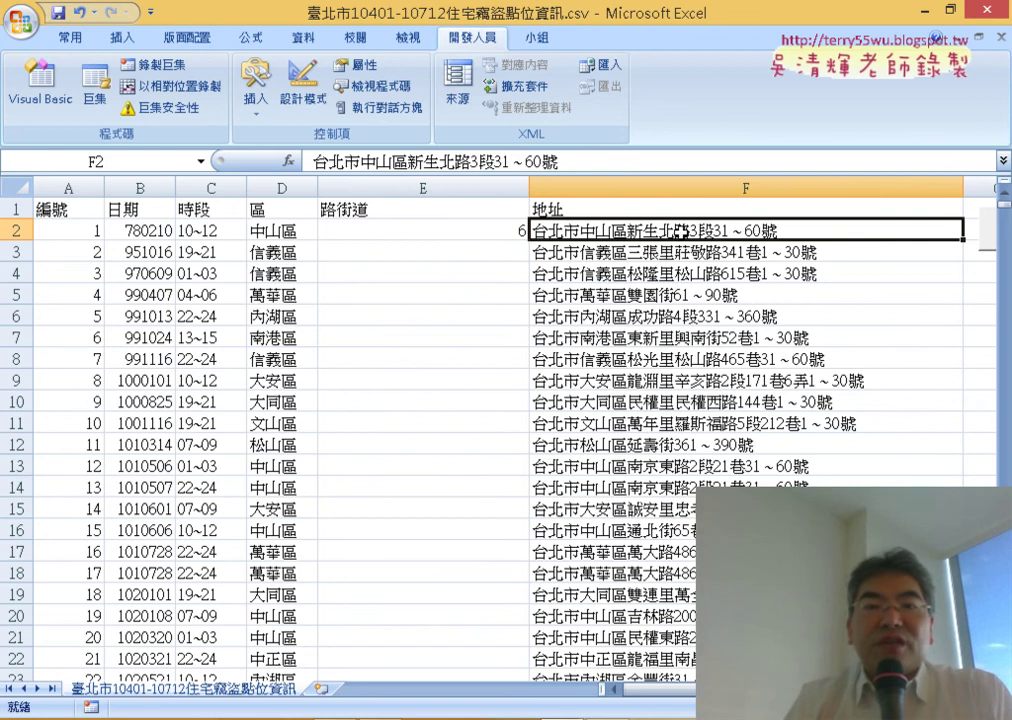
{"action": "left_click", "coordinate": [474, 232]}
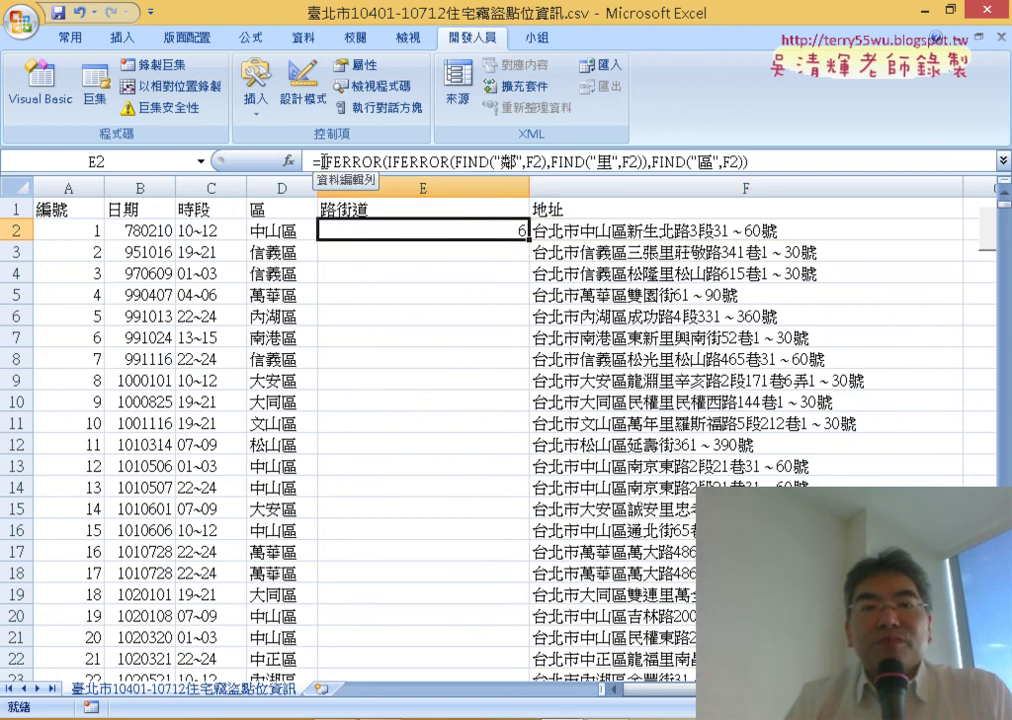
{"action": "mouse_move", "coordinate": [325, 162]}
{"action": "left_mouse_down"}
{"action": "mouse_move", "coordinate": [772, 148]}
{"action": "mouse_move", "coordinate": [768, 158]}
{"action": "left_mouse_up"}
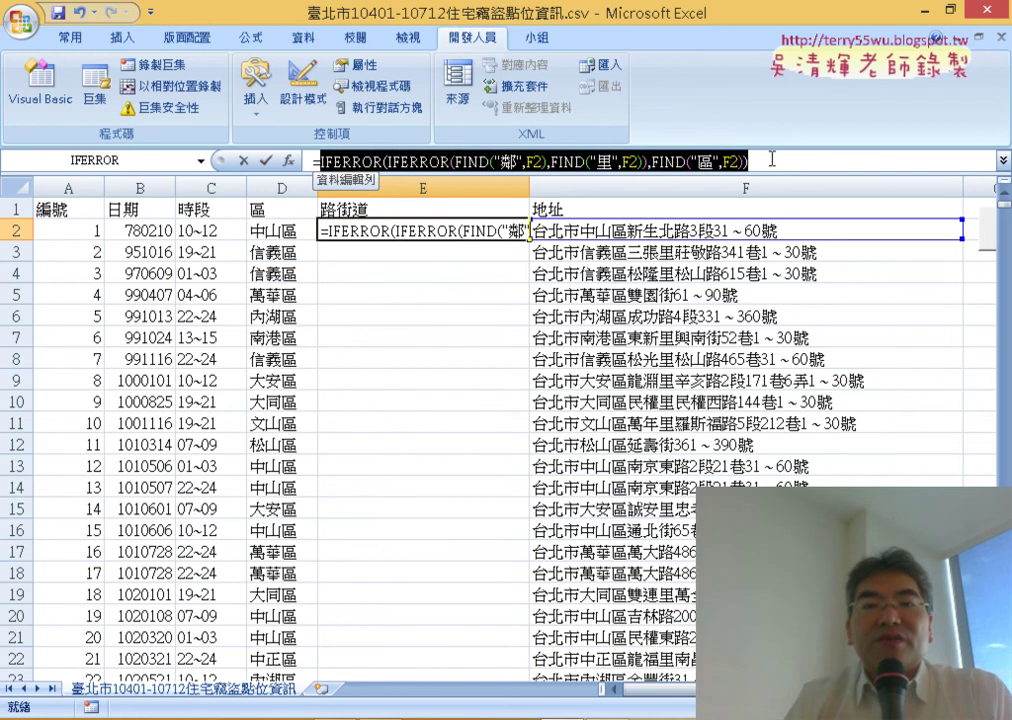
{"action": "right_click", "coordinate": [828, 165]}
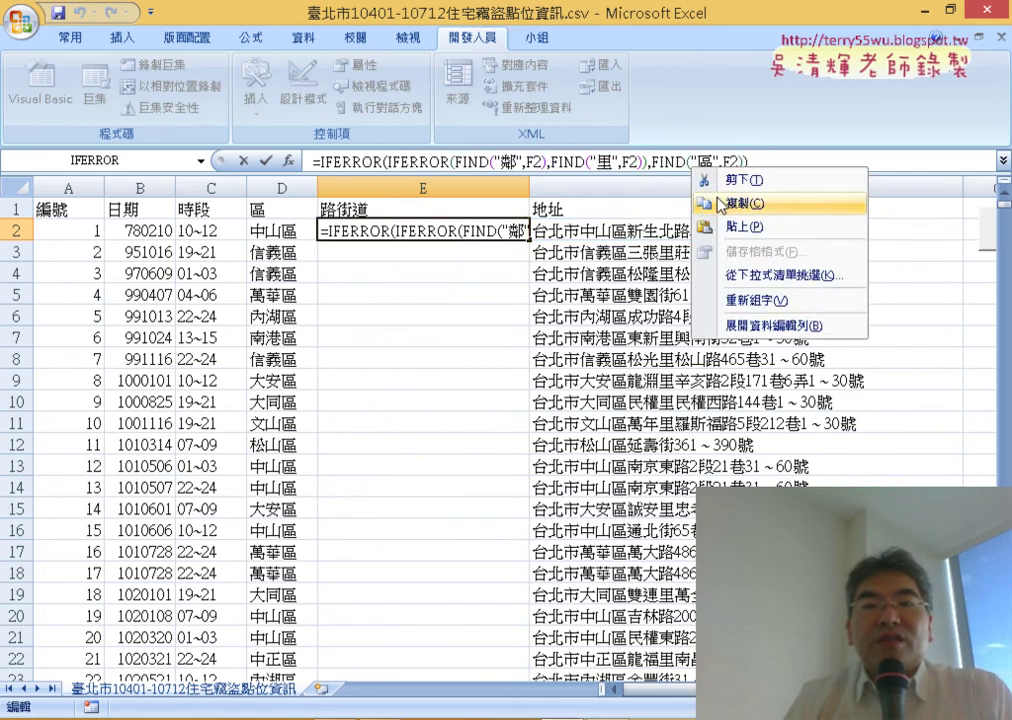
{"action": "left_click", "coordinate": [858, 203]}
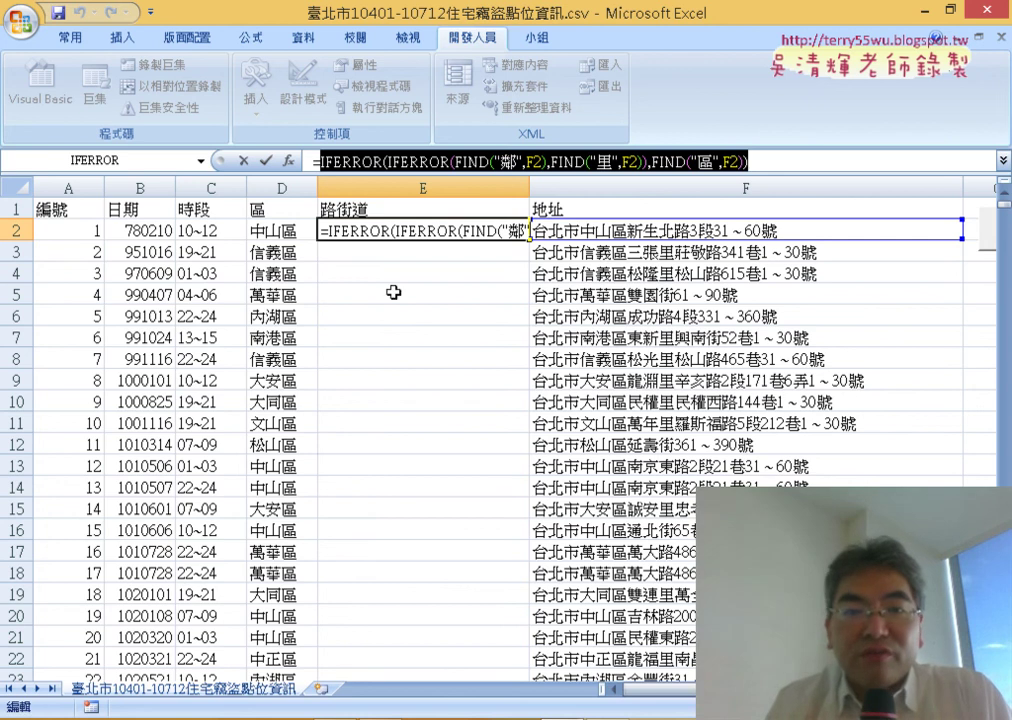
Cut the IFERROR formula out of E2 and insert MID from the 文字 category.
{"action": "right_click", "coordinate": [449, 163]}
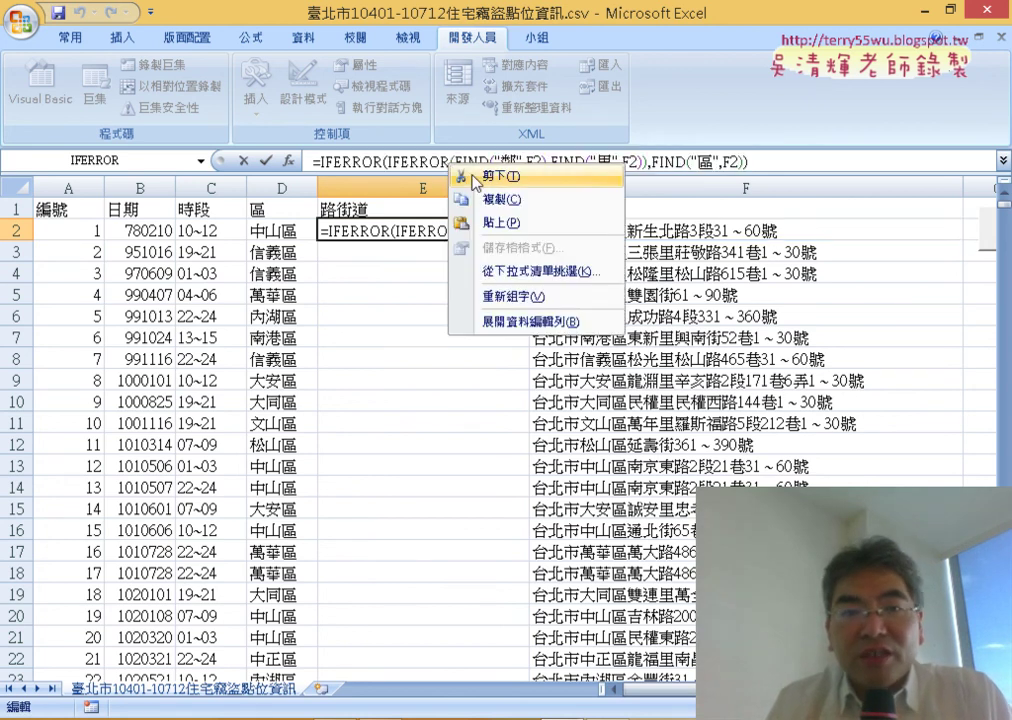
{"action": "left_click", "coordinate": [474, 177]}
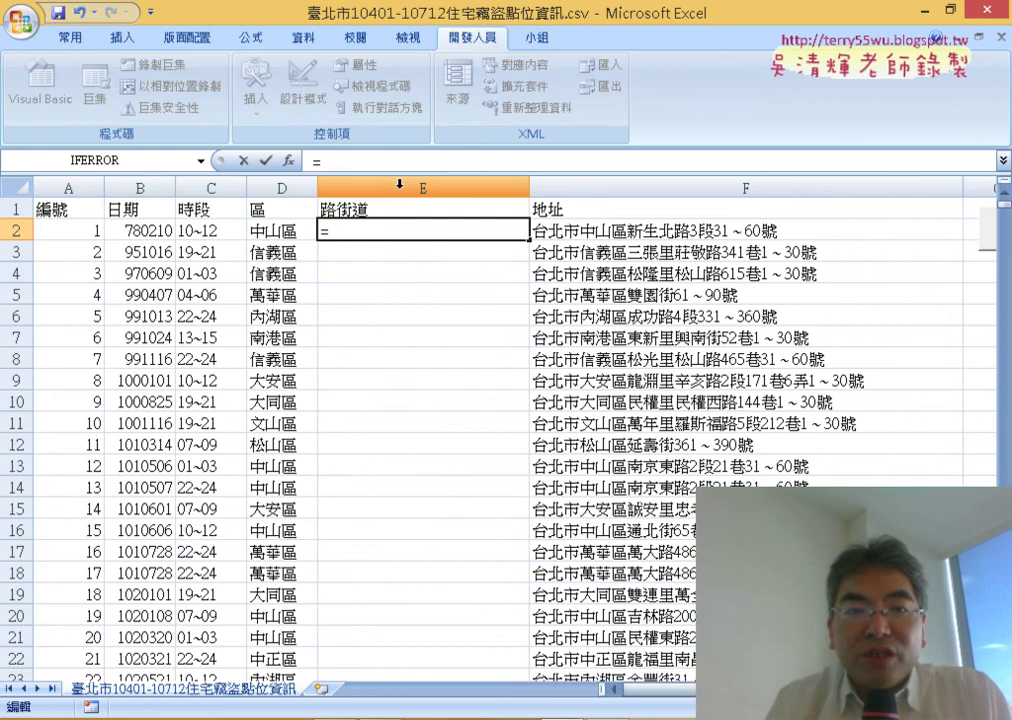
{"action": "left_click", "coordinate": [289, 161]}
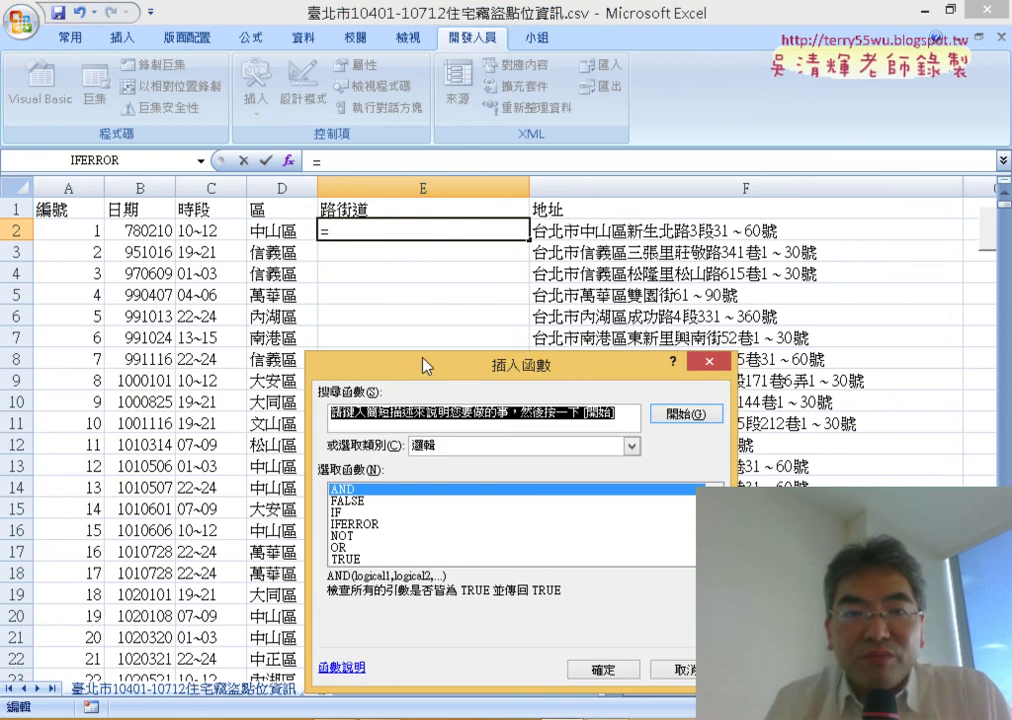
{"action": "left_click_drag", "start_coordinate": [427, 366], "coordinate": [510, 128]}
{"action": "left_click", "coordinate": [560, 212]}
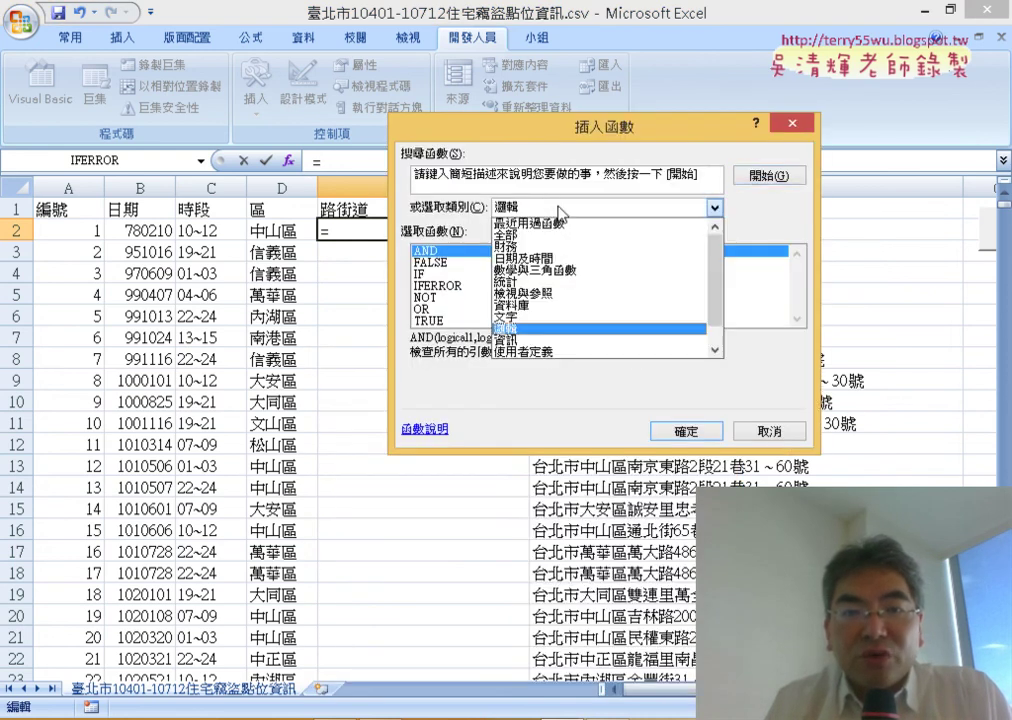
{"action": "left_click", "coordinate": [553, 316]}
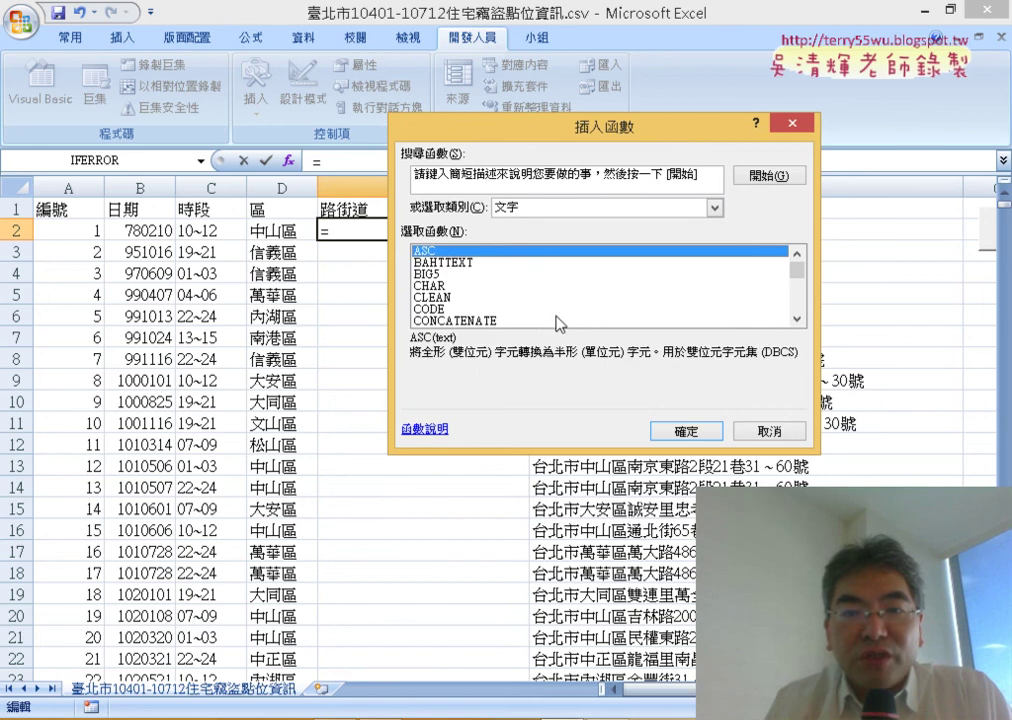
{"action": "left_click", "coordinate": [797, 319]}
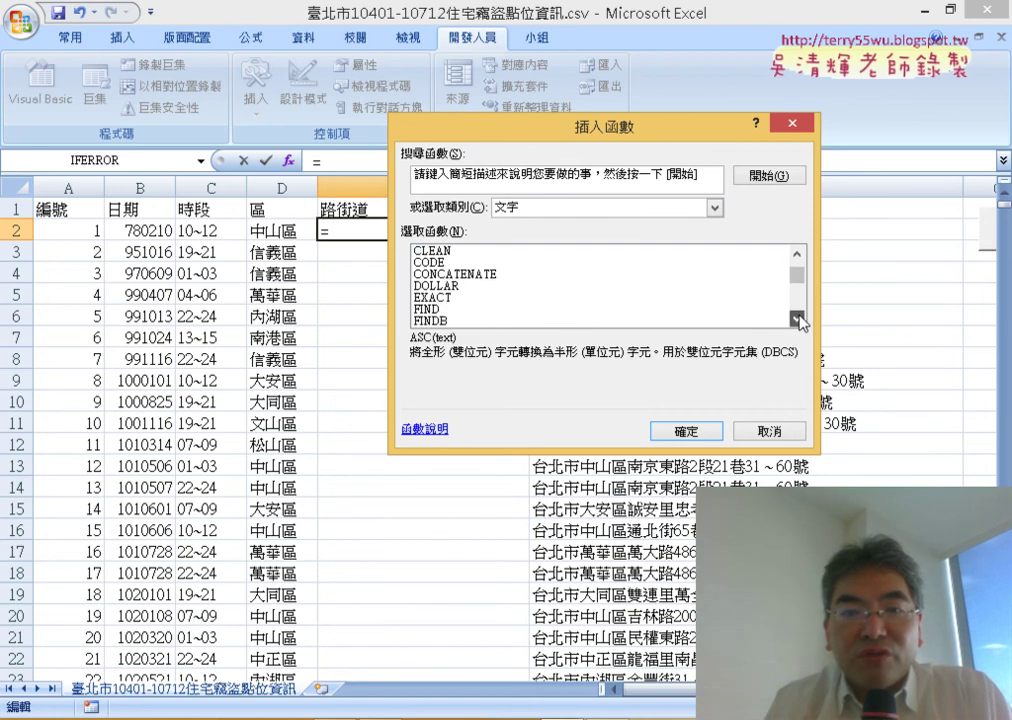
{"action": "left_click", "coordinate": [797, 319]}
{"action": "left_click", "coordinate": [797, 319]}
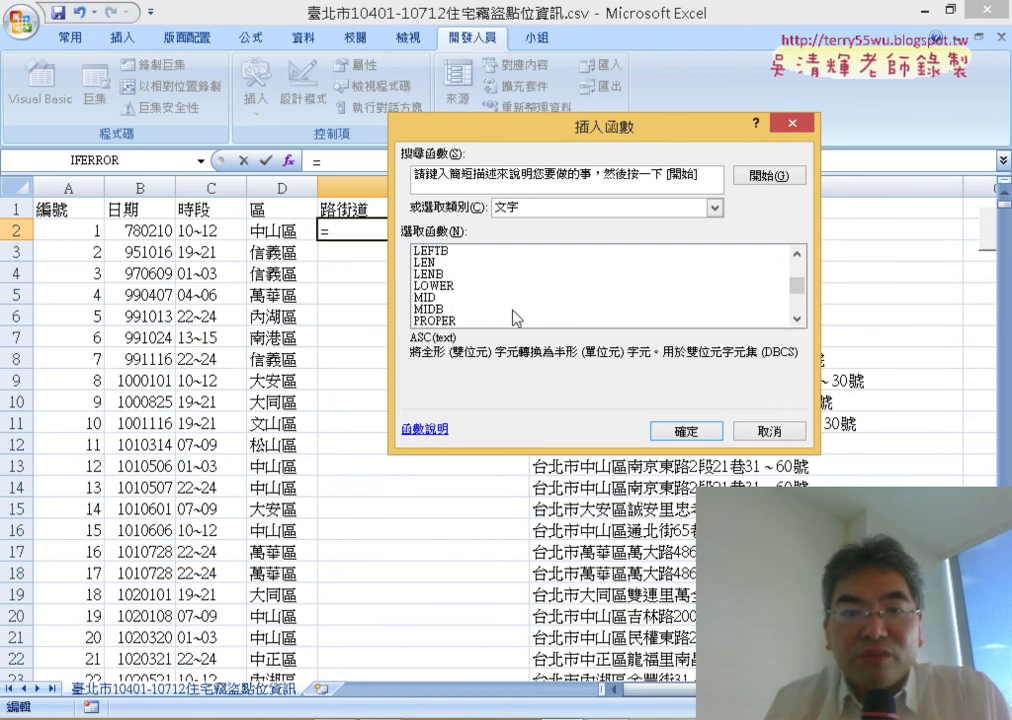
{"action": "left_click", "coordinate": [444, 298]}
{"action": "double_click", "coordinate": [443, 300]}
{"action": "left_click_drag", "start_coordinate": [491, 178], "coordinate": [333, 310]}
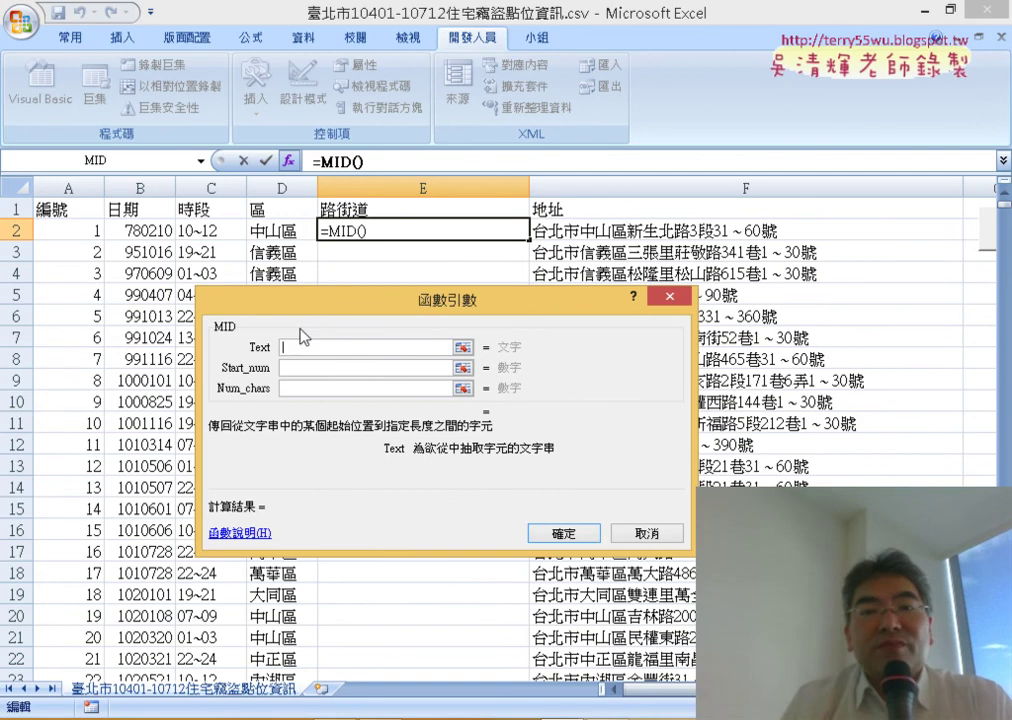
Set MID's Text to F2 and Start_num to the pasted IFERROR lookup plus 1.
{"action": "left_click", "coordinate": [612, 231]}
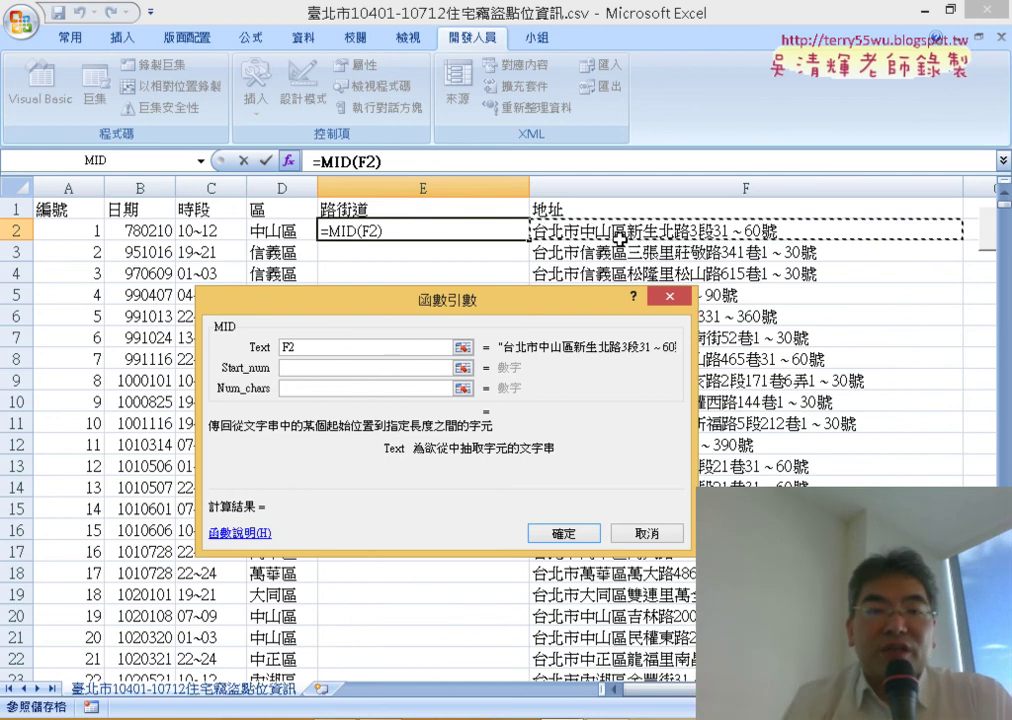
{"action": "left_click", "coordinate": [307, 367]}
{"action": "right_click", "coordinate": [310, 367]}
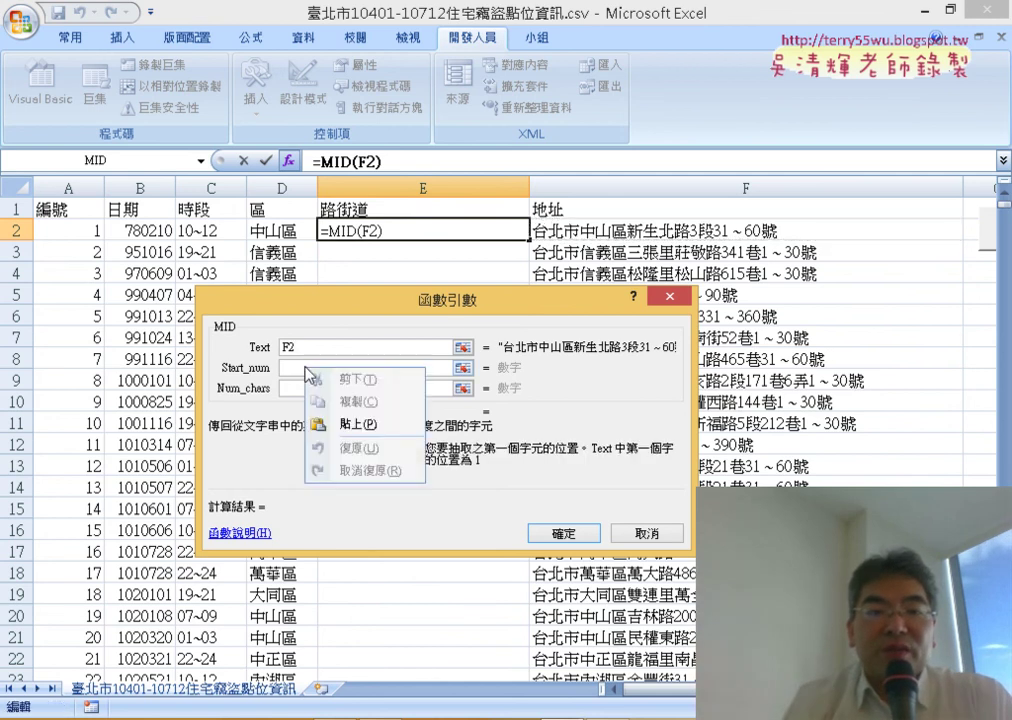
{"action": "left_click", "coordinate": [365, 421]}
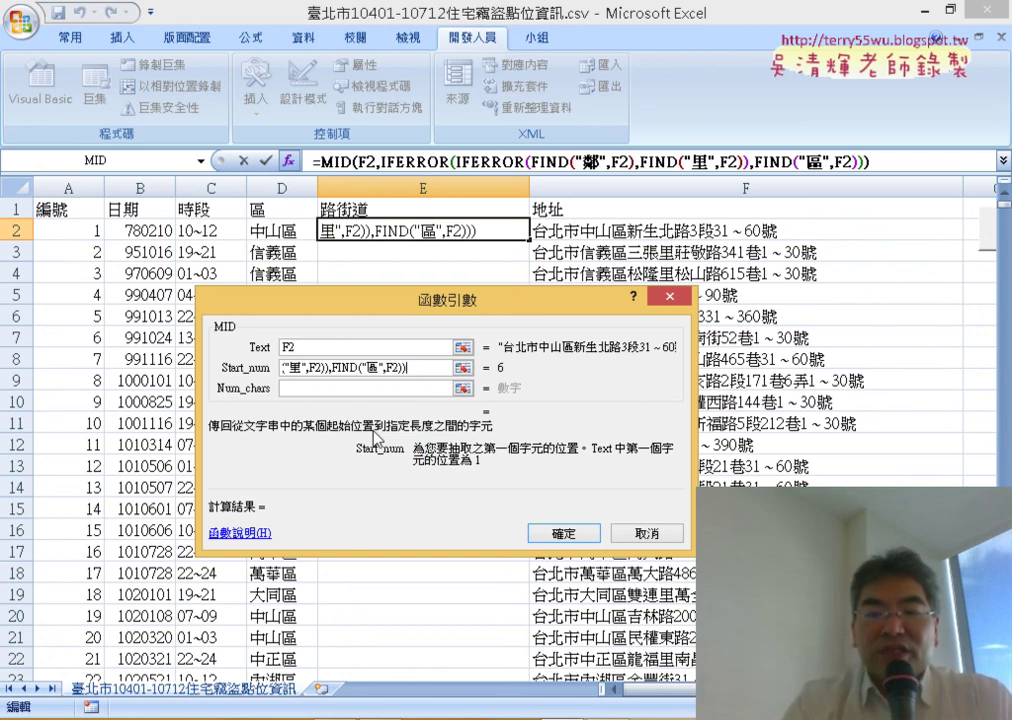
{"action": "type", "text": "+"}
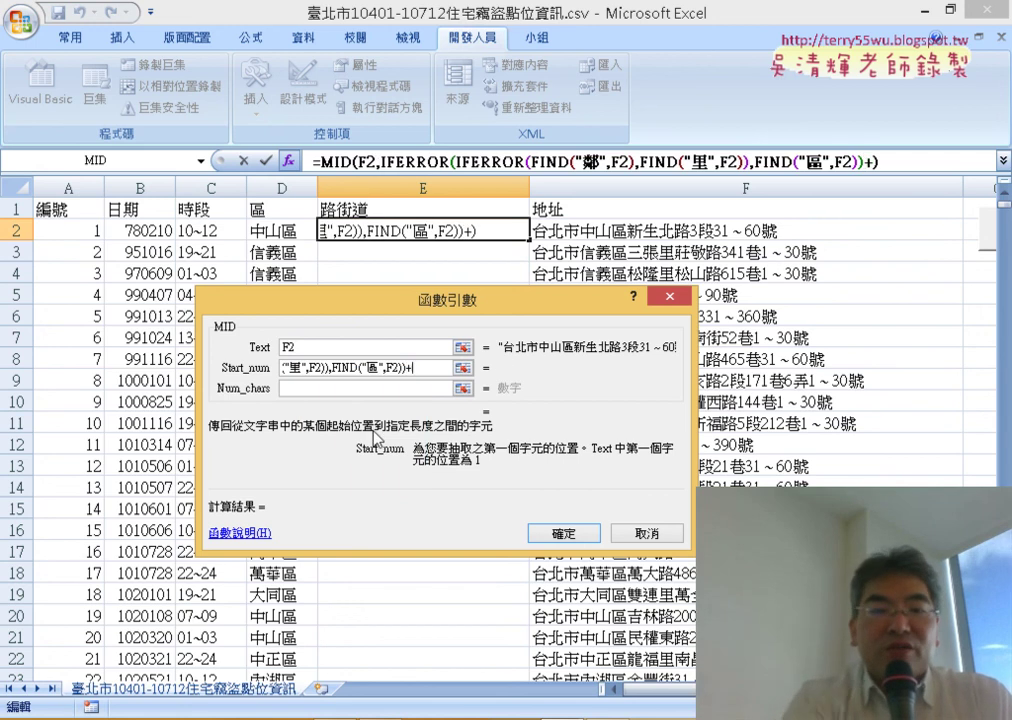
{"action": "type", "text": "1"}
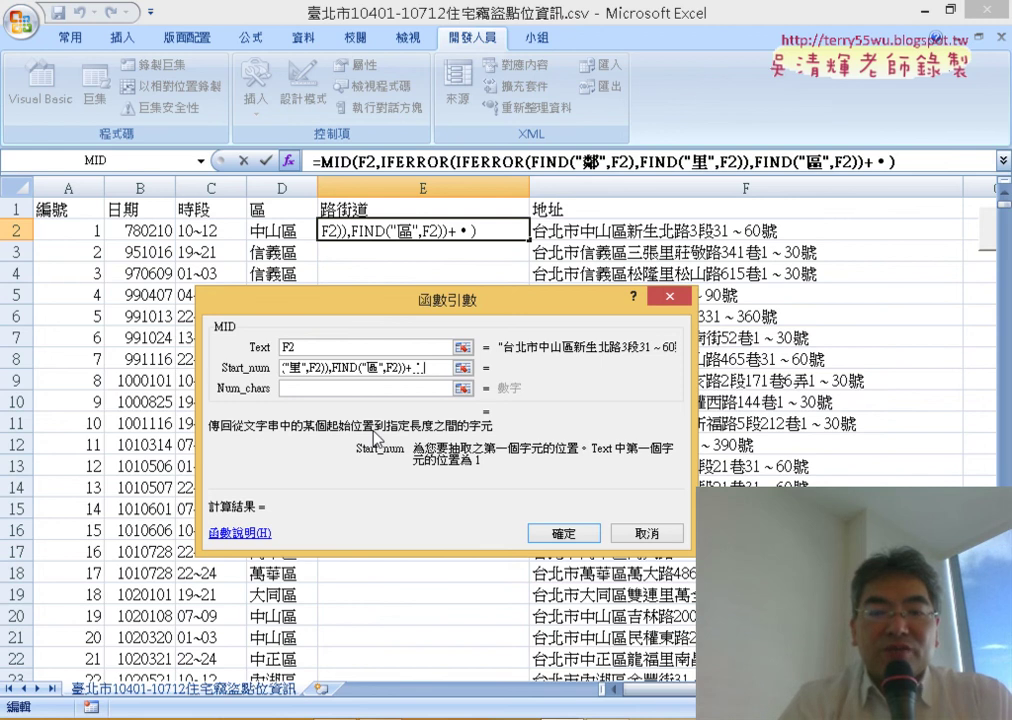
{"action": "key", "text": "BackSpace"}
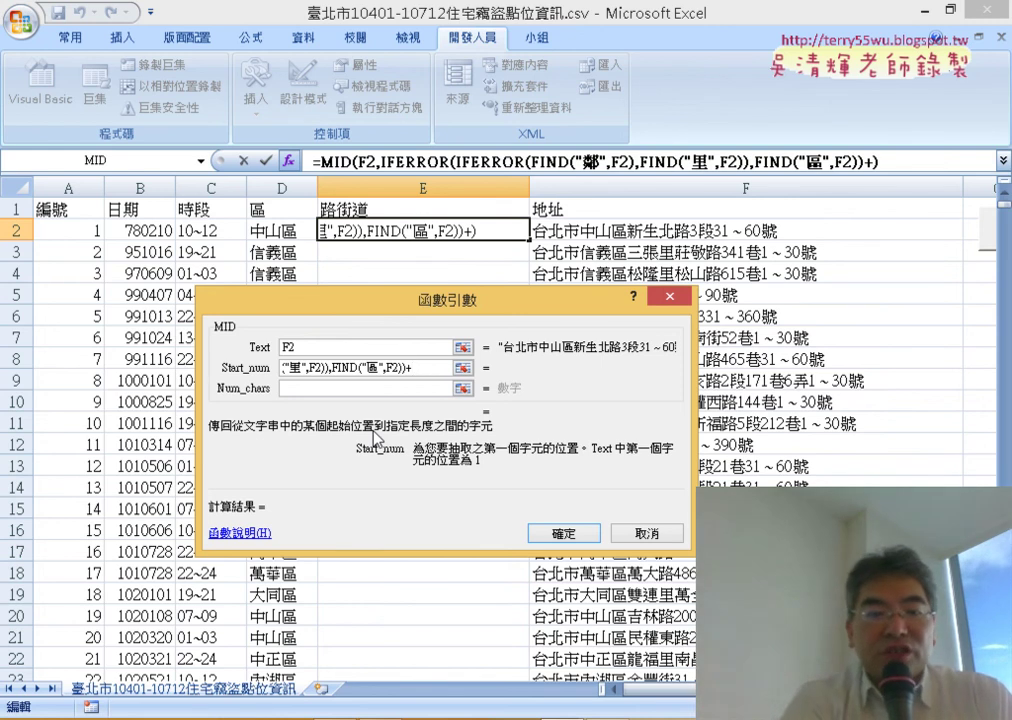
{"action": "type", "text": "1"}
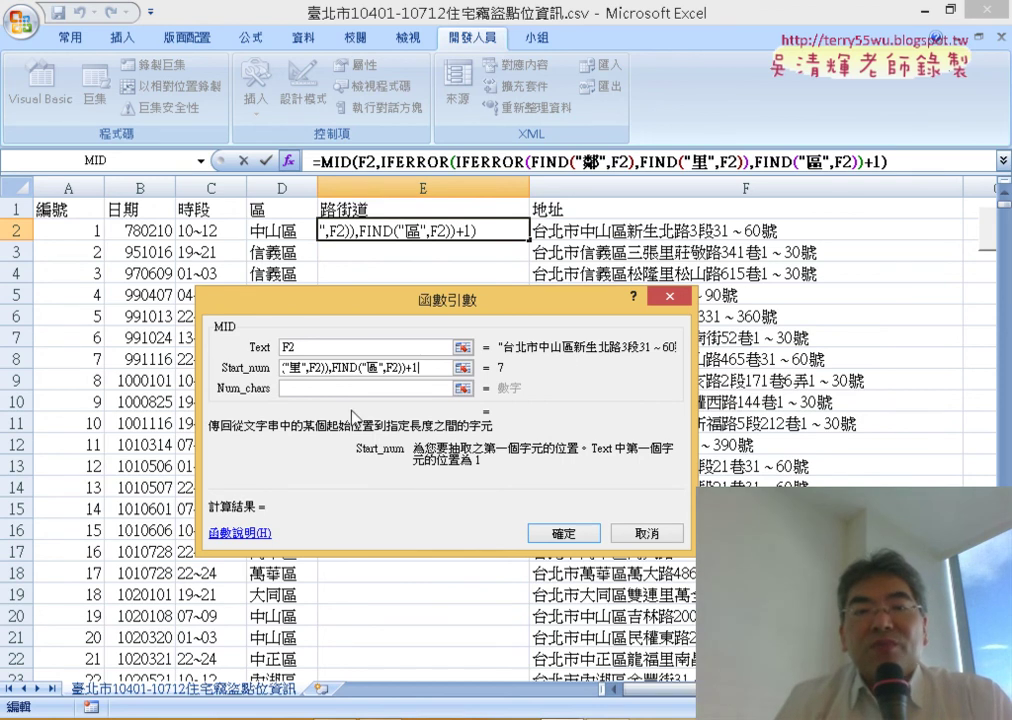
{"action": "left_click", "coordinate": [329, 388]}
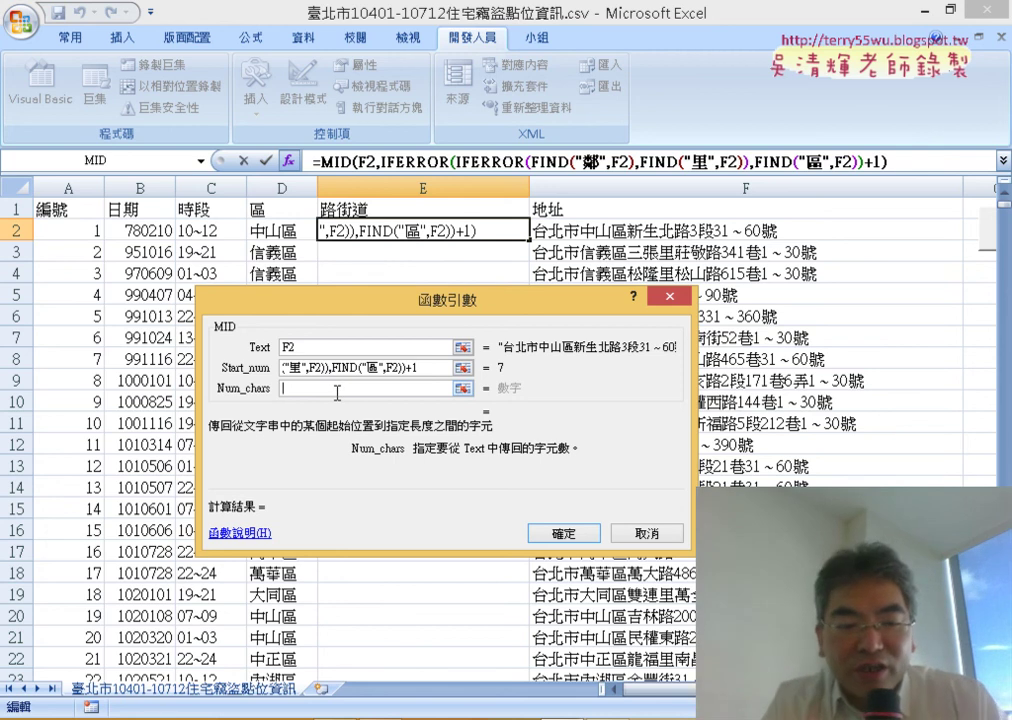
Paste the 鄰/里/區 IFERROR lookup into MID's Num_chars box.
{"action": "key", "text": "ctrl+v"}
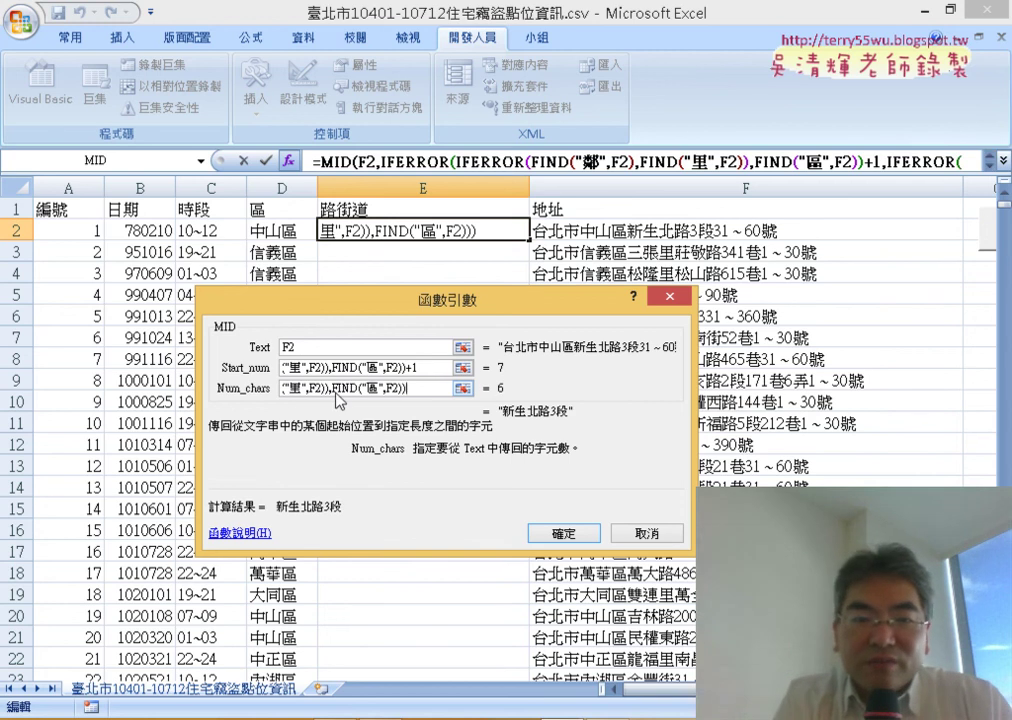
{"action": "type", "text": "-"}
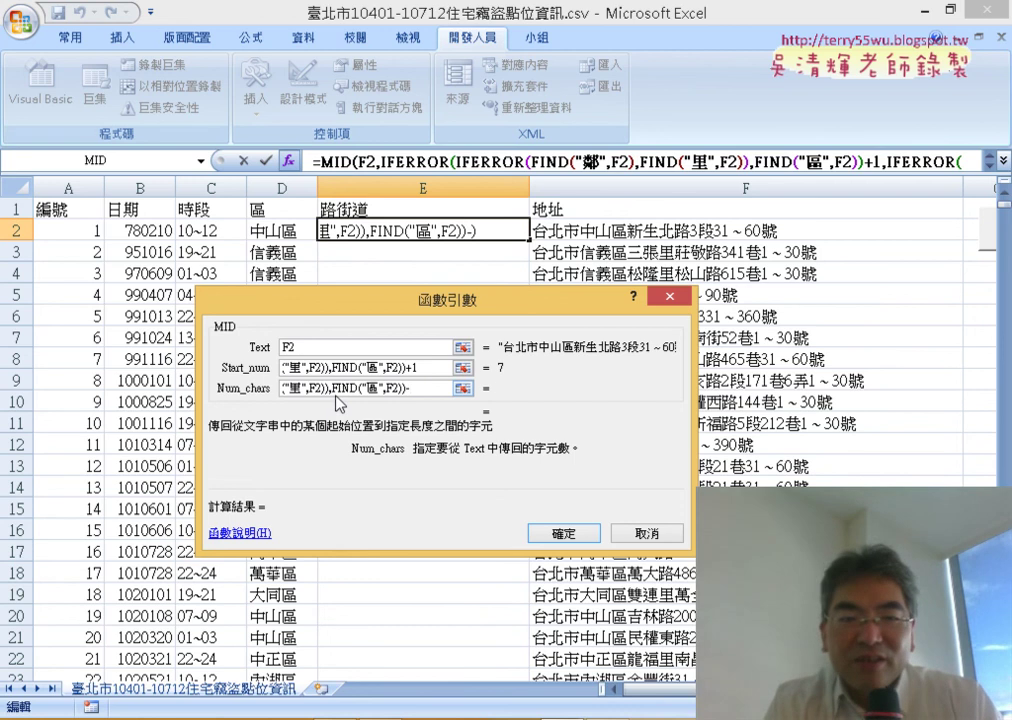
{"action": "key", "text": "BackSpace"}
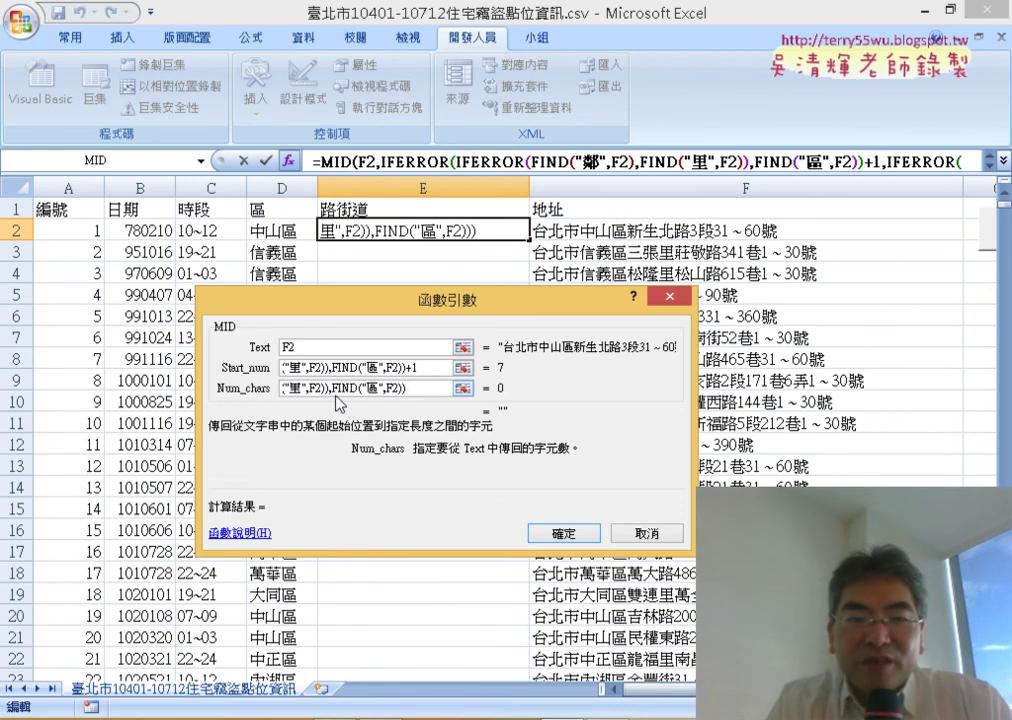
{"action": "key", "text": "Home"}
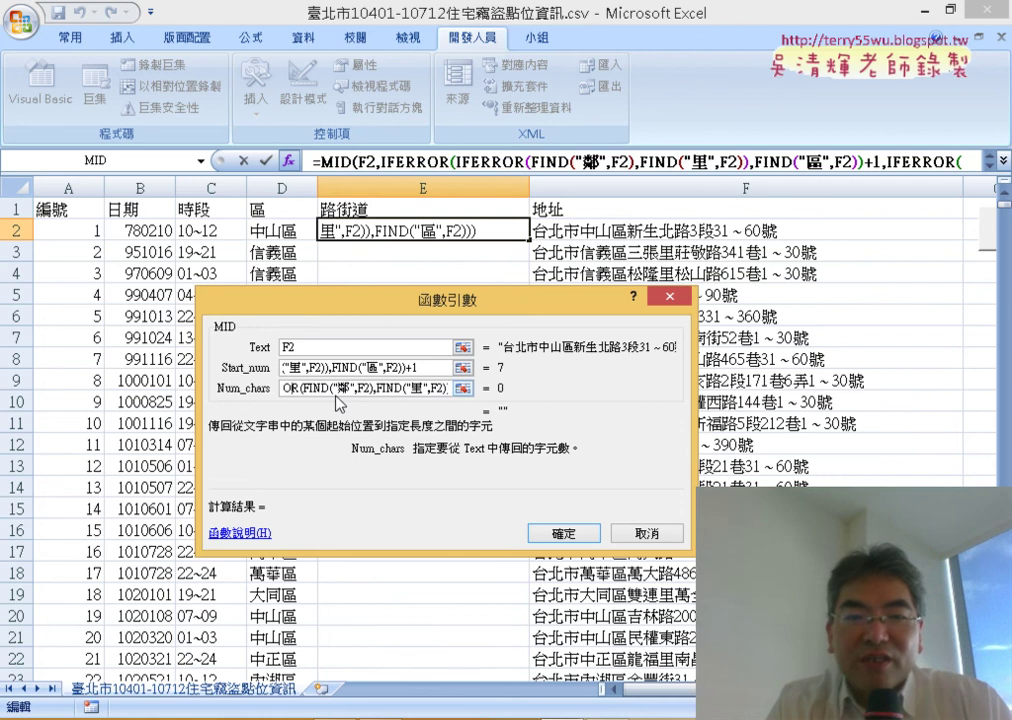
{"action": "key", "text": "Left"}
{"action": "key", "text": "Left"}
{"action": "key", "text": "Left"}
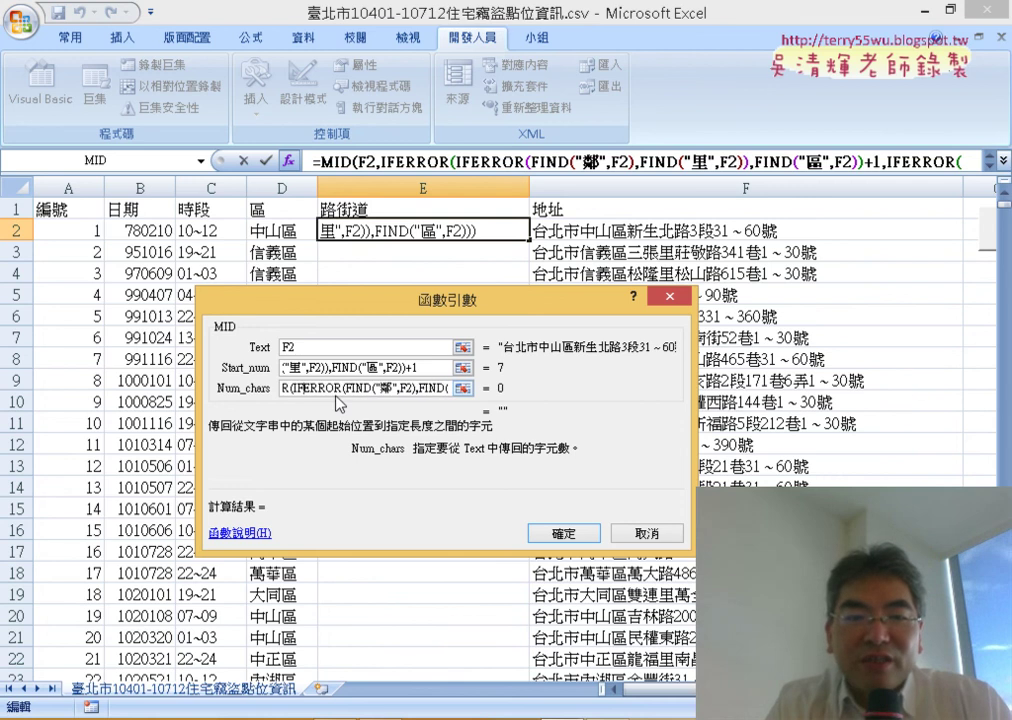
{"action": "key", "text": "Left"}
{"action": "key", "text": "Left"}
{"action": "key", "text": "Left"}
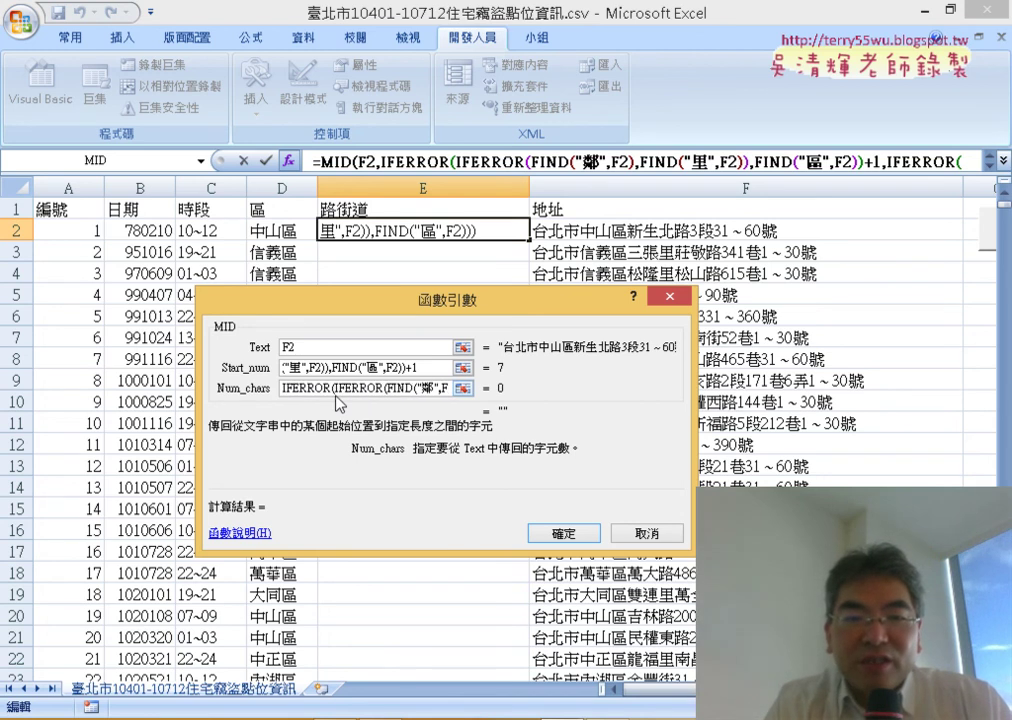
{"action": "key", "text": "Right"}
{"action": "key", "text": "Right"}
{"action": "key", "text": "Right"}
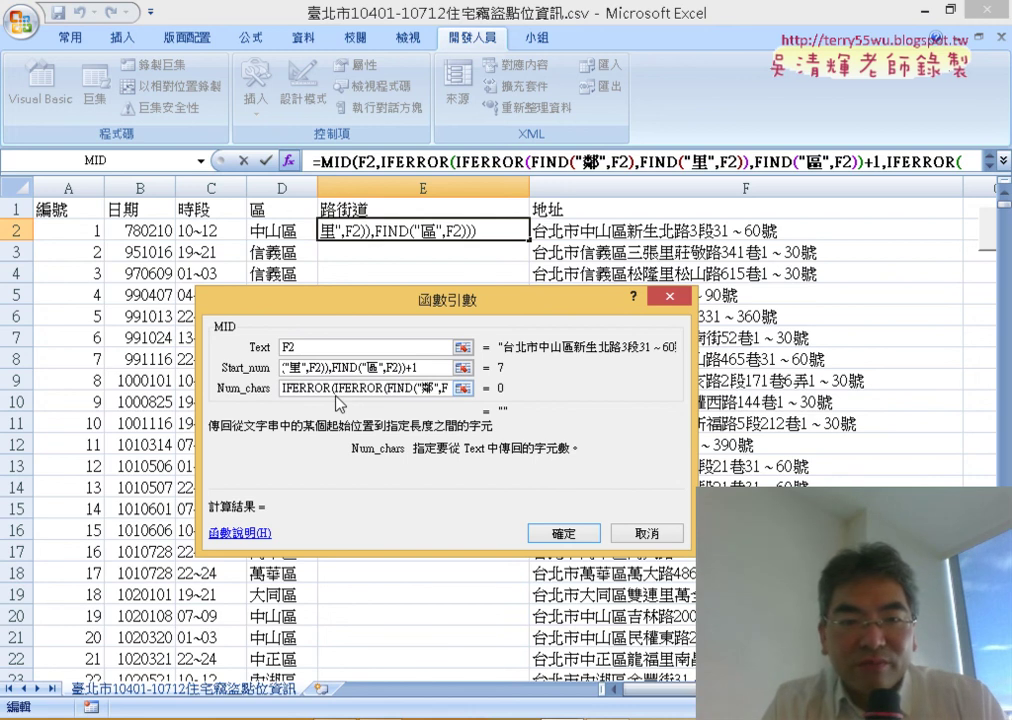
Replace the FIND search characters with 路, 街 and 道 so the length evaluates to 4.
{"action": "key", "text": "BackSpace"}
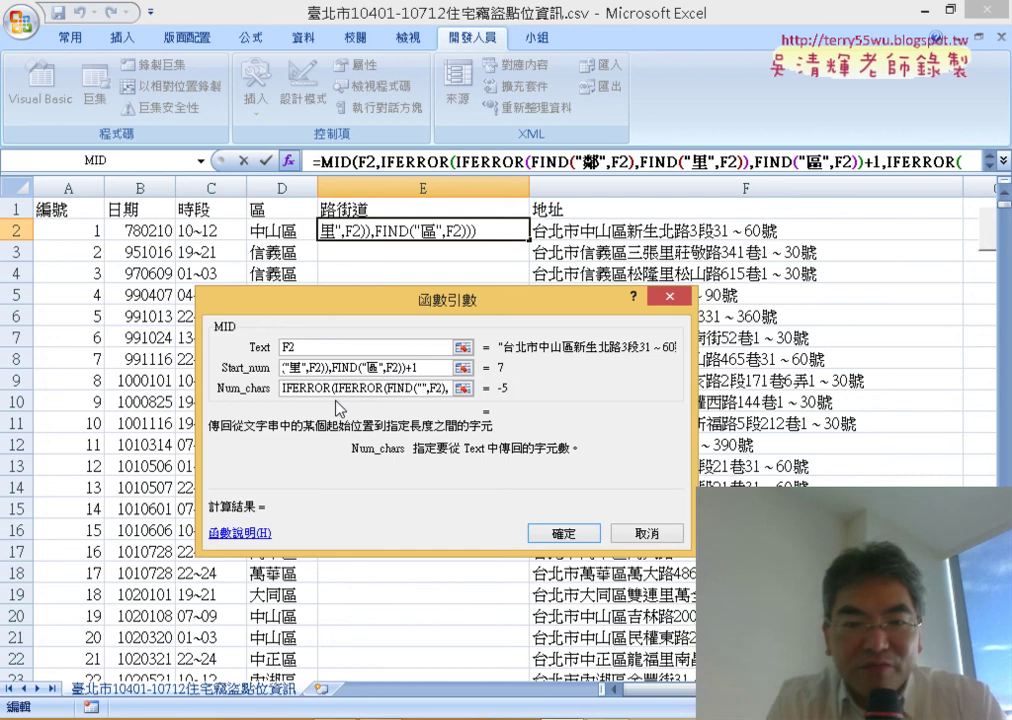
{"action": "type", "text": "路"}
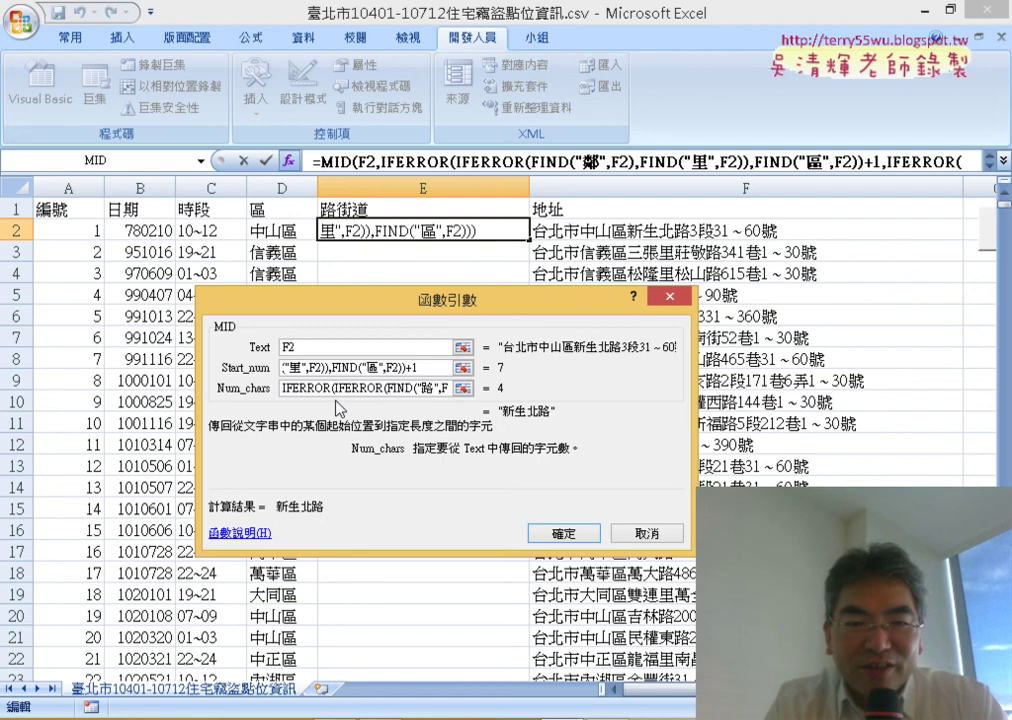
{"action": "key", "text": "Right"}
{"action": "key", "text": "Right"}
{"action": "key", "text": "Right"}
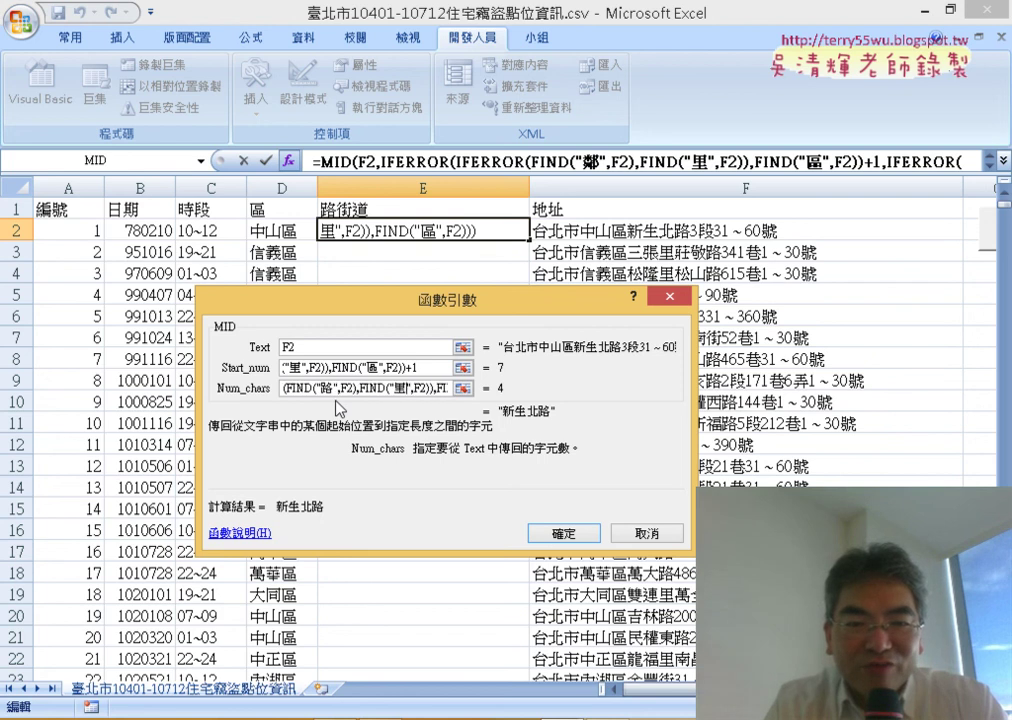
{"action": "key", "text": "Right"}
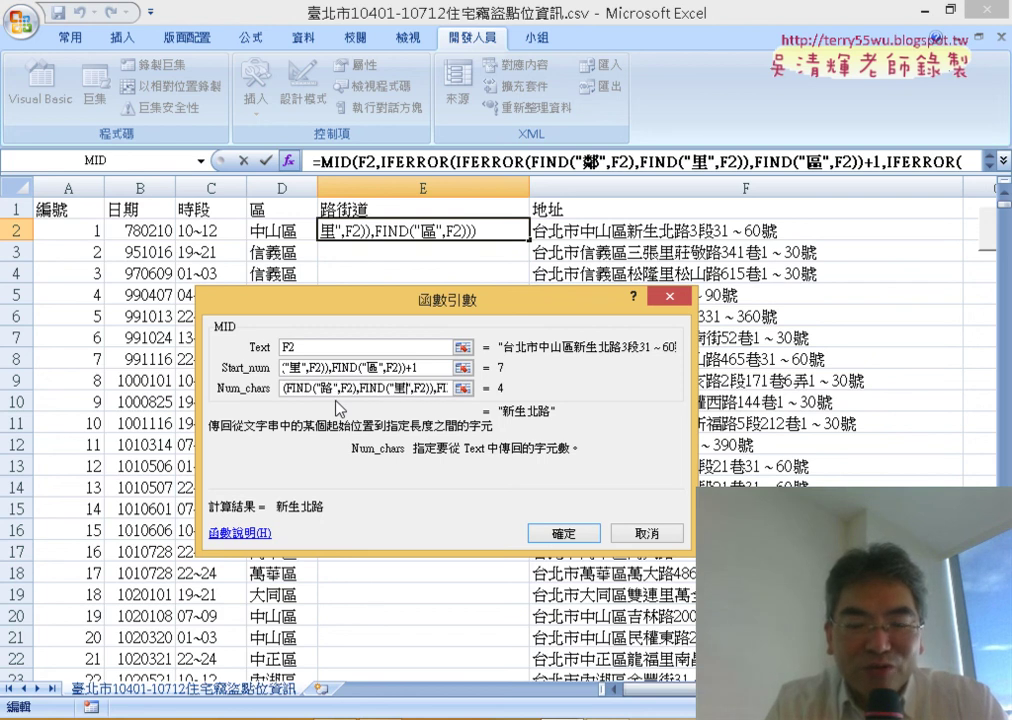
{"action": "key", "text": "shift+Left"}
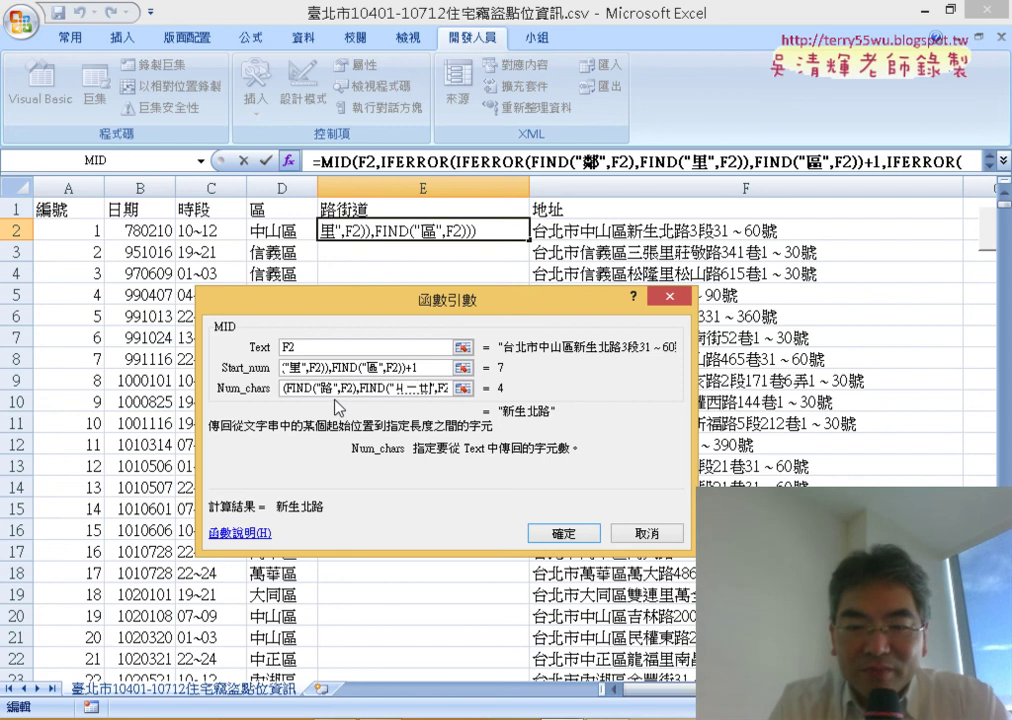
{"action": "type", "text": "街"}
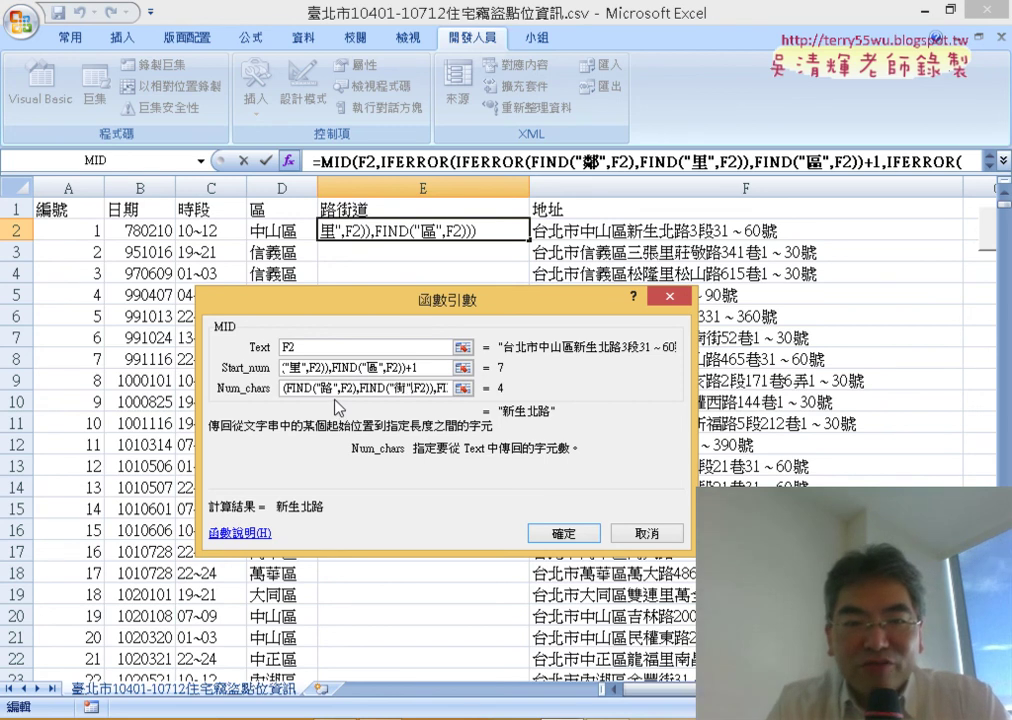
{"action": "key", "text": "Right"}
{"action": "key", "text": "Right"}
{"action": "key", "text": "Right"}
{"action": "key", "text": "Right"}
{"action": "key", "text": "Right"}
{"action": "key", "text": "Right"}
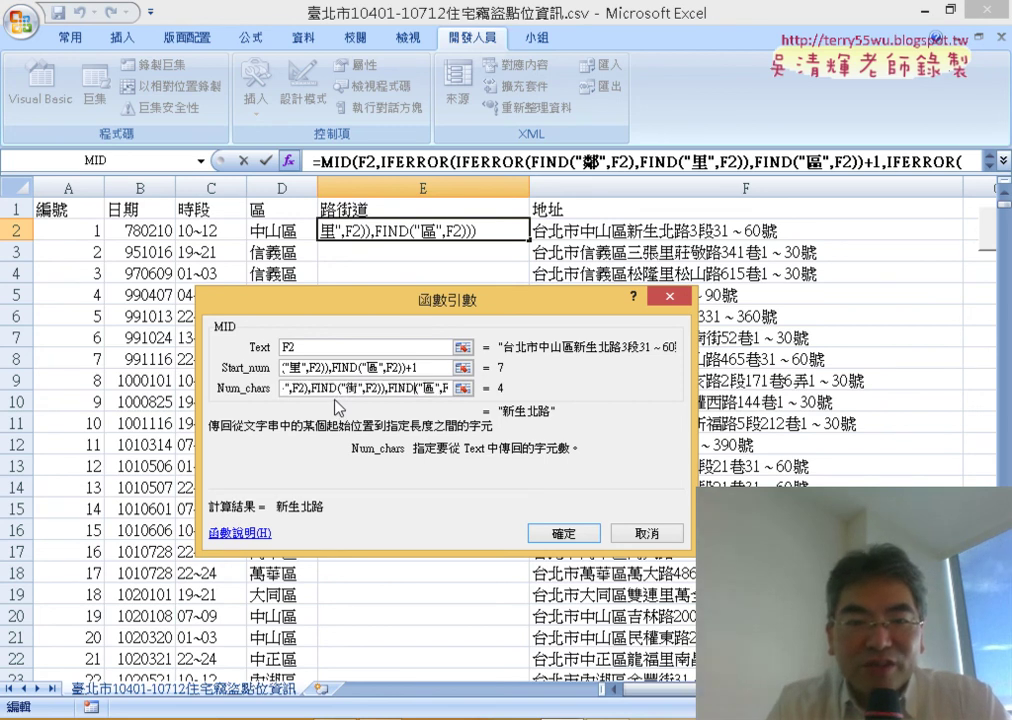
{"action": "key", "text": "Right"}
{"action": "key", "text": "Right"}
{"action": "key", "text": "shift+Right"}
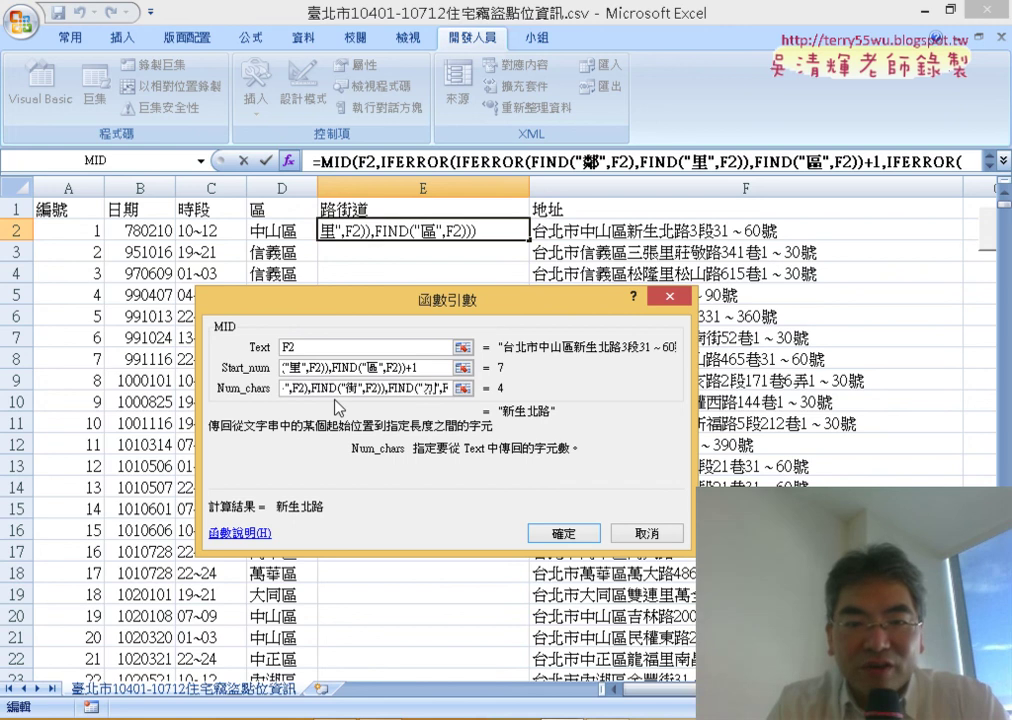
{"action": "type", "text": "道"}
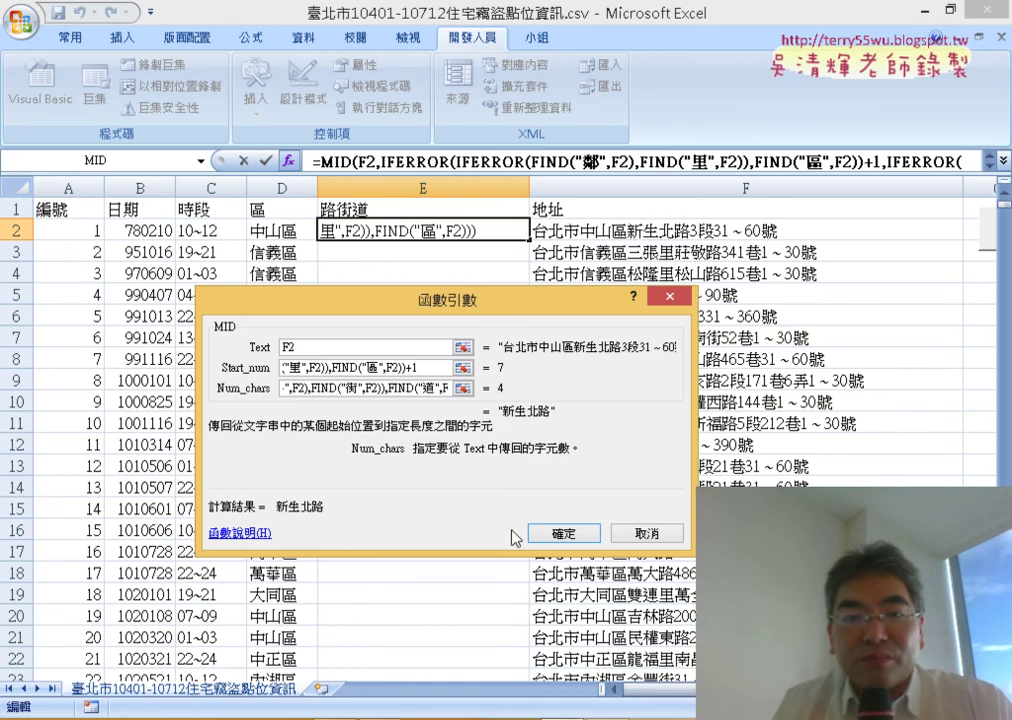
Confirm the MID formula, fill it down the 路街道 column, and show the PowerPoint slide.
{"action": "left_click", "coordinate": [564, 535]}
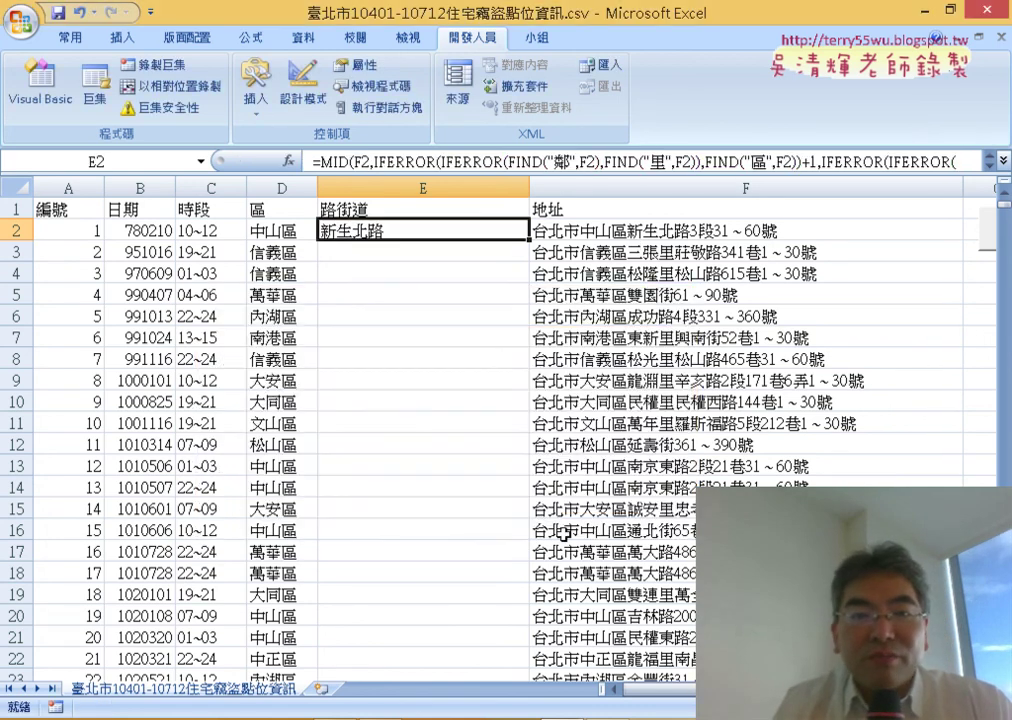
{"action": "double_click", "coordinate": [529, 238]}
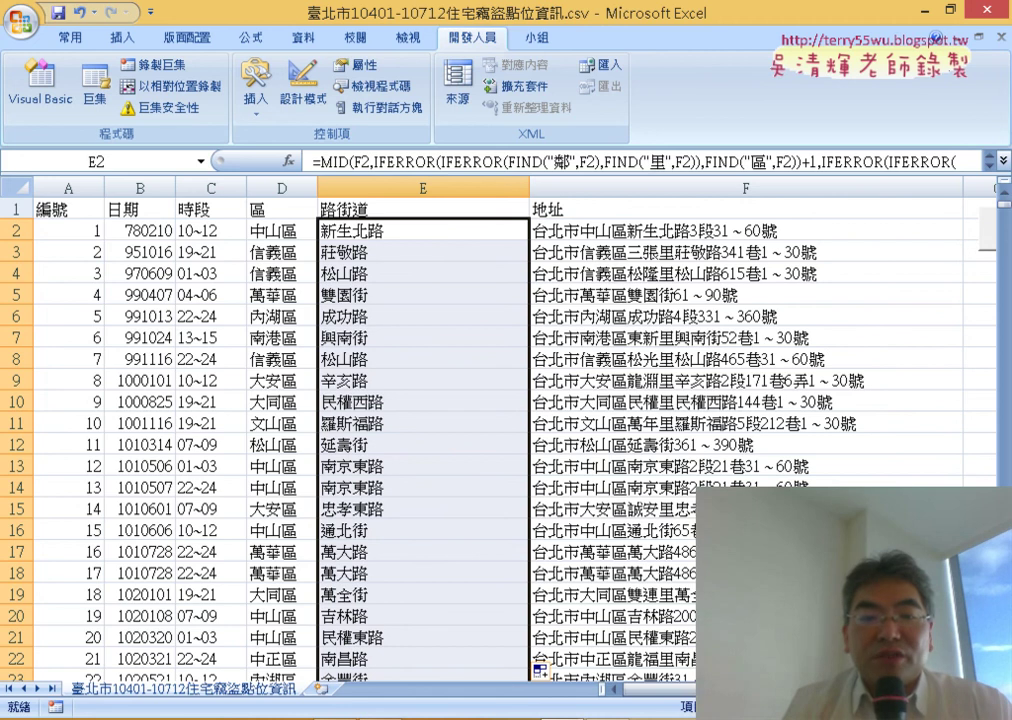
{"action": "left_click", "coordinate": [590, 610]}
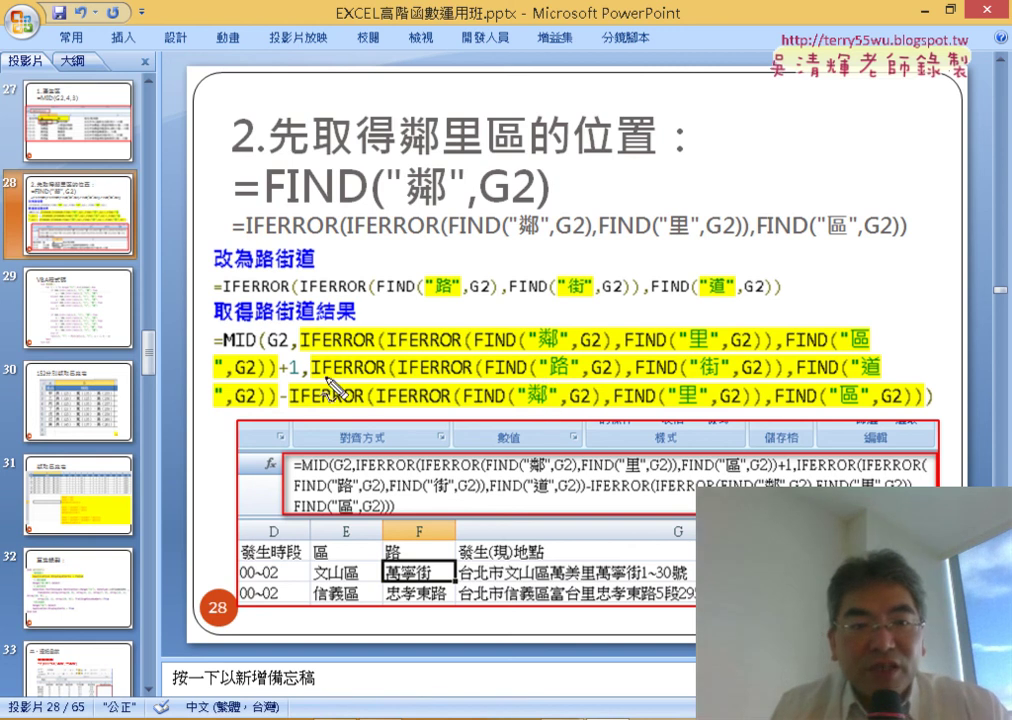
{"action": "mouse_move", "coordinate": [307, 364]}
{"action": "left_mouse_down"}
{"action": "mouse_move", "coordinate": [291, 383]}
{"action": "mouse_move", "coordinate": [880, 364]}
{"action": "left_mouse_up"}
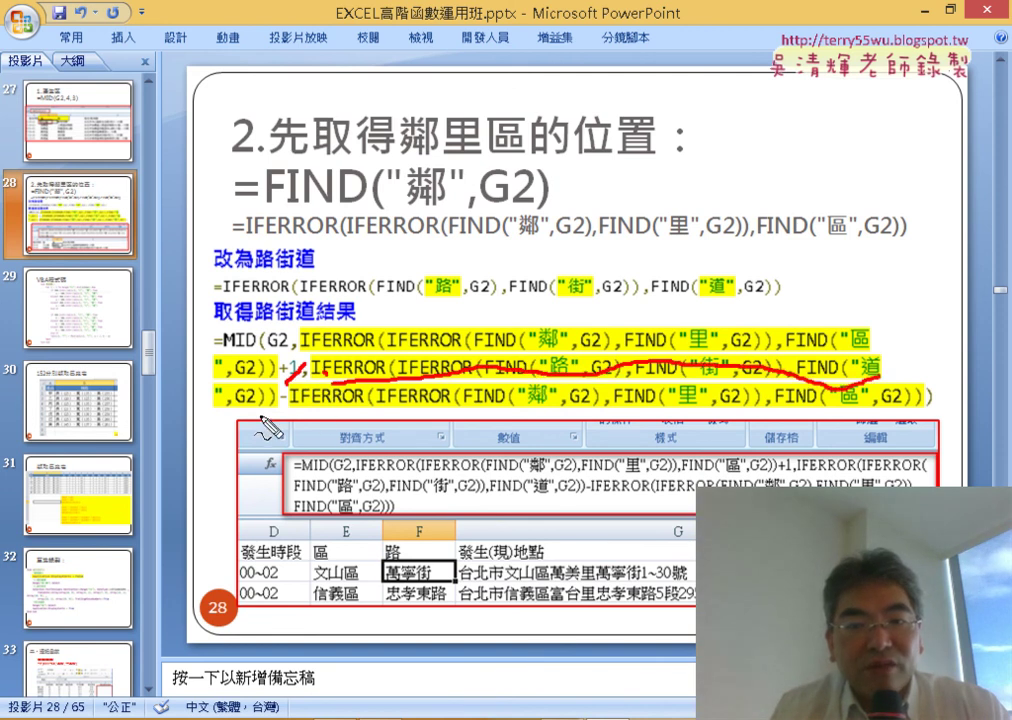
{"action": "left_click_drag", "start_coordinate": [292, 412], "coordinate": [940, 421]}
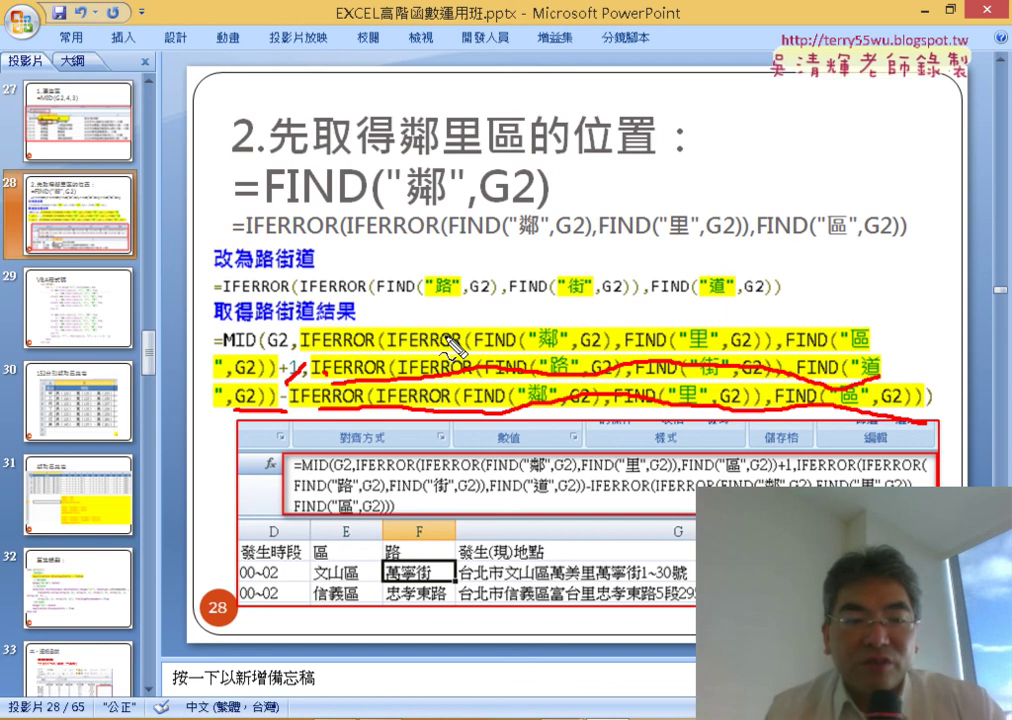
{"action": "key", "text": "Escape"}
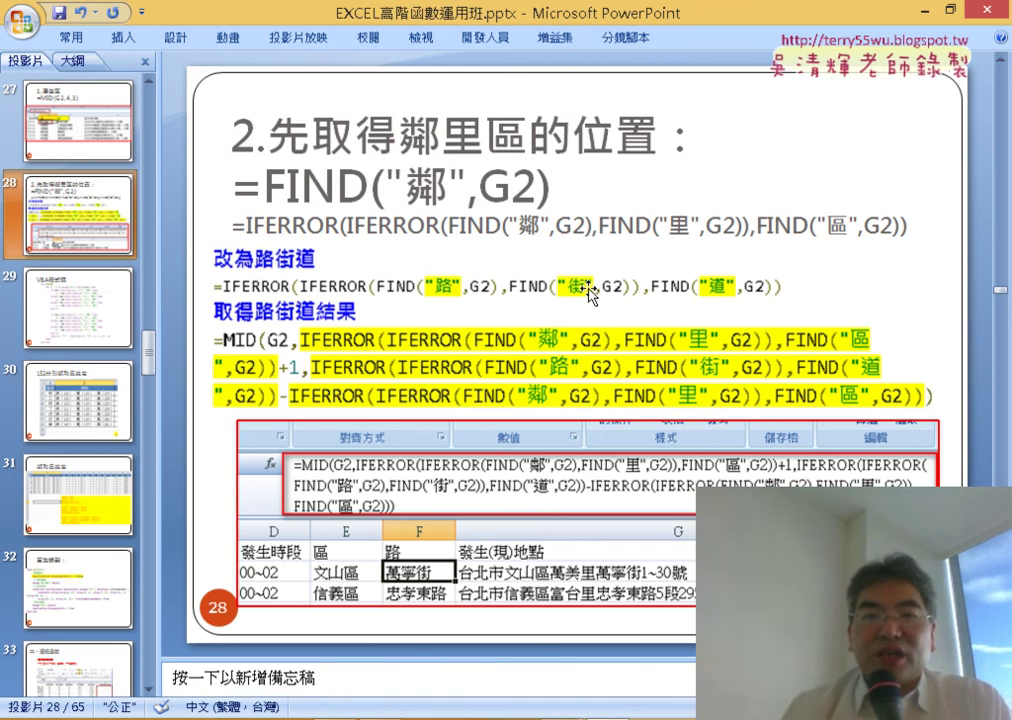
Scroll to logic functions slide 33 and bring up the 範例檔(中階班) folder.
{"action": "scroll", "coordinate": [614, 316], "scroll_direction": "down", "scroll_amount": 2}
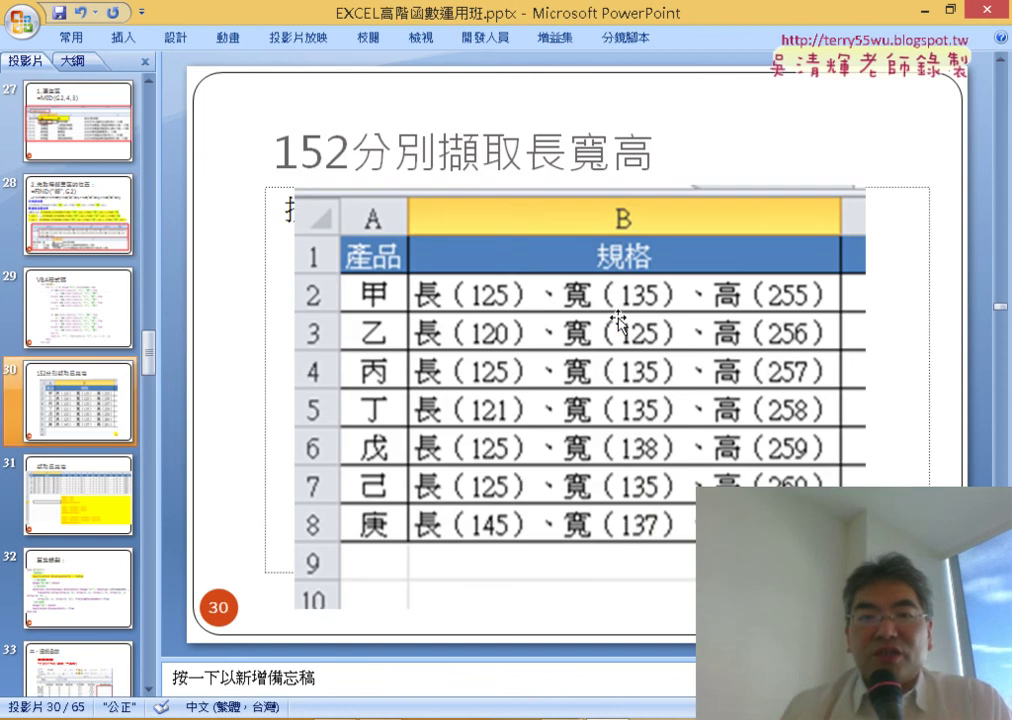
{"action": "scroll", "coordinate": [618, 318], "scroll_direction": "down", "scroll_amount": 2}
{"action": "scroll", "coordinate": [618, 318], "scroll_direction": "down", "scroll_amount": 1}
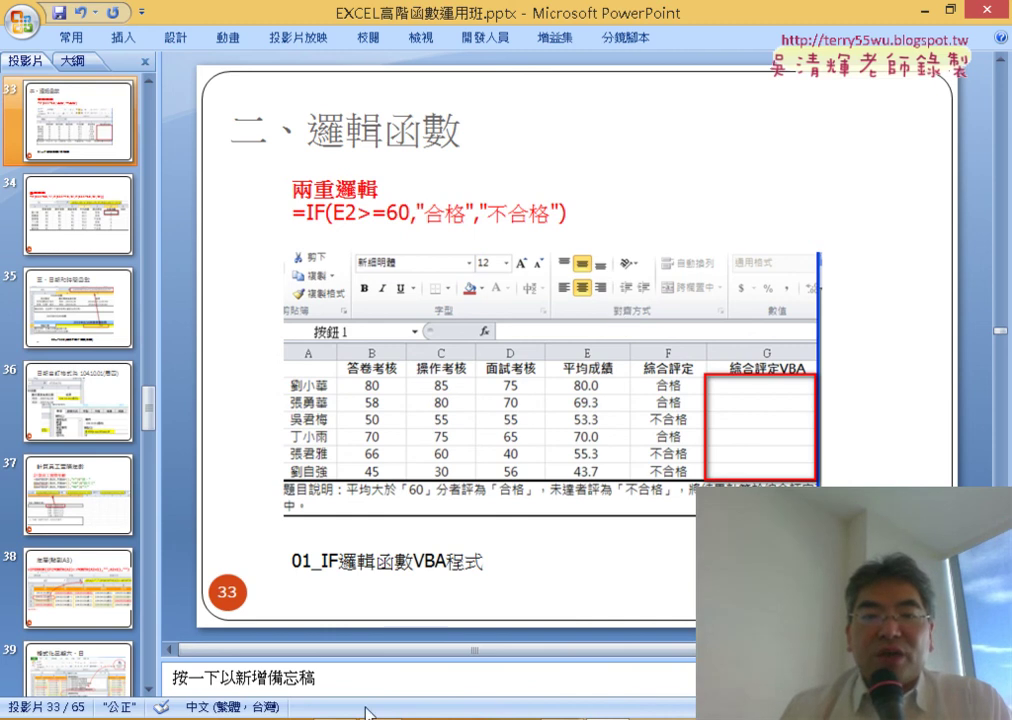
{"action": "key", "text": "alt+Tab"}
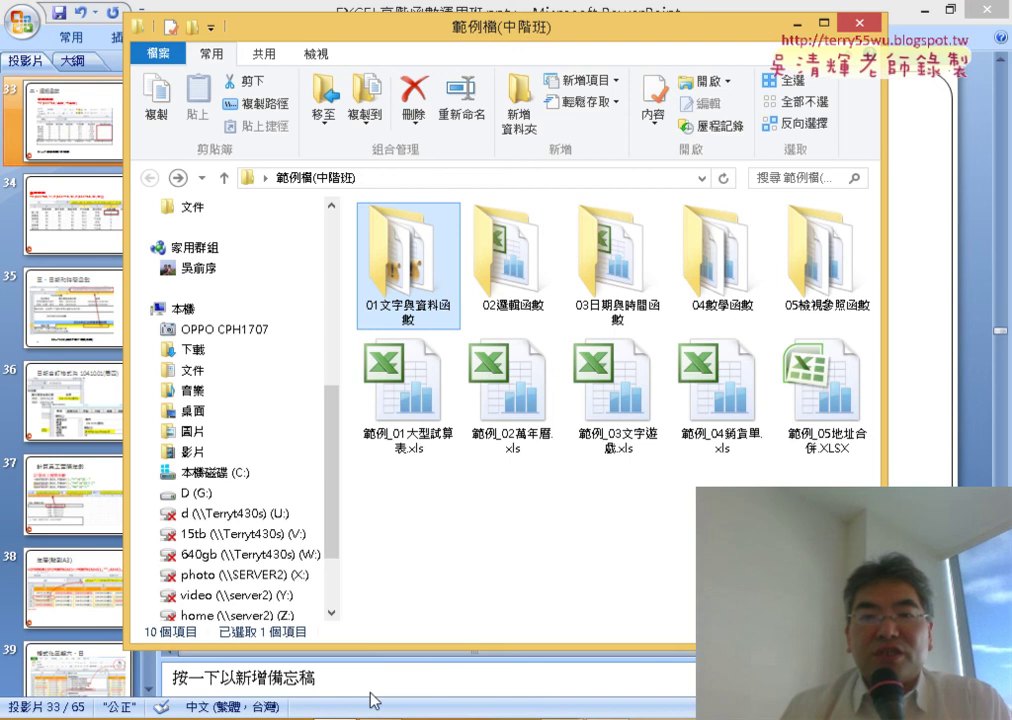
Open the 02邏輯函數.xls workbook from the 02邏輯函數 folder in Excel.
{"action": "double_click", "coordinate": [500, 287]}
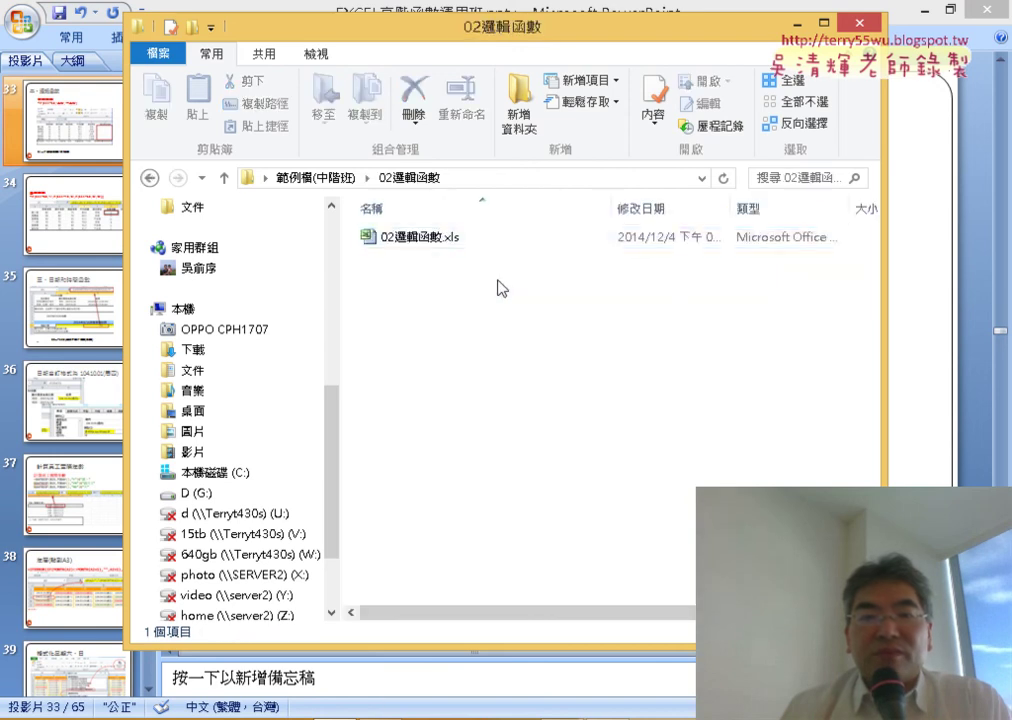
{"action": "double_click", "coordinate": [413, 251]}
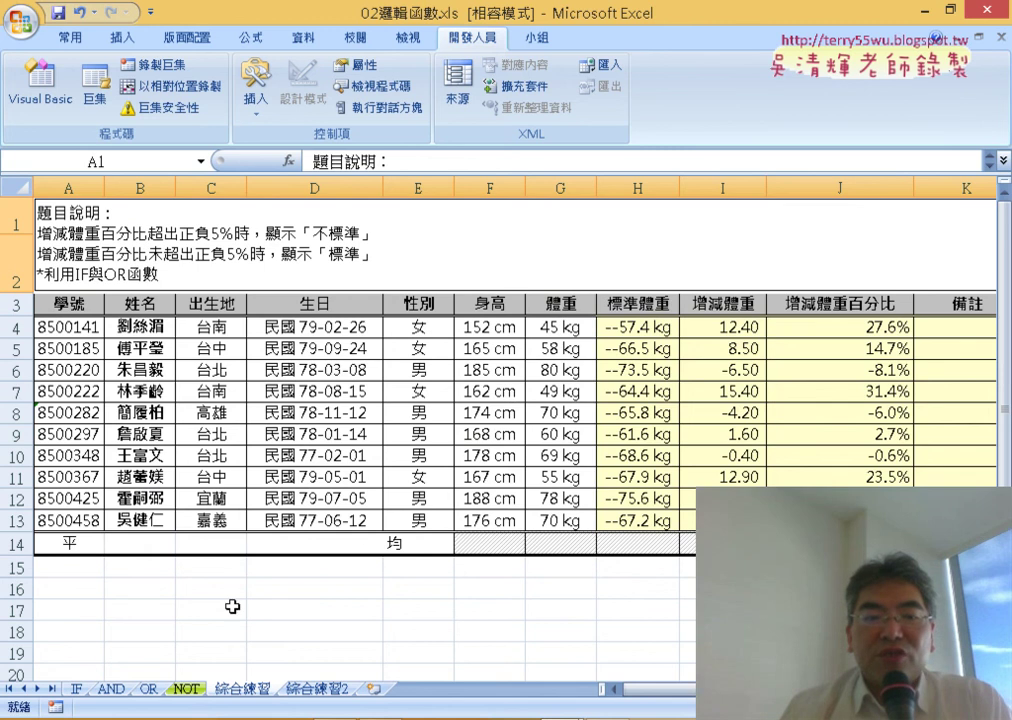
Switch to the IF sheet and select the 綜合評定 column.
{"action": "left_click", "coordinate": [75, 690]}
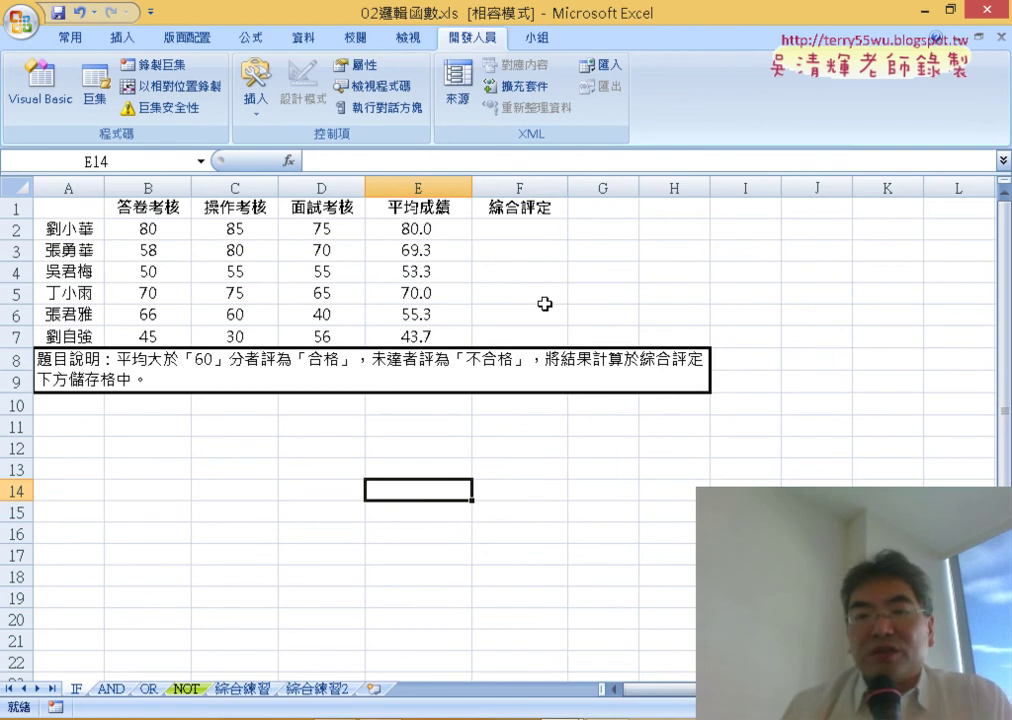
{"action": "left_click", "coordinate": [532, 224]}
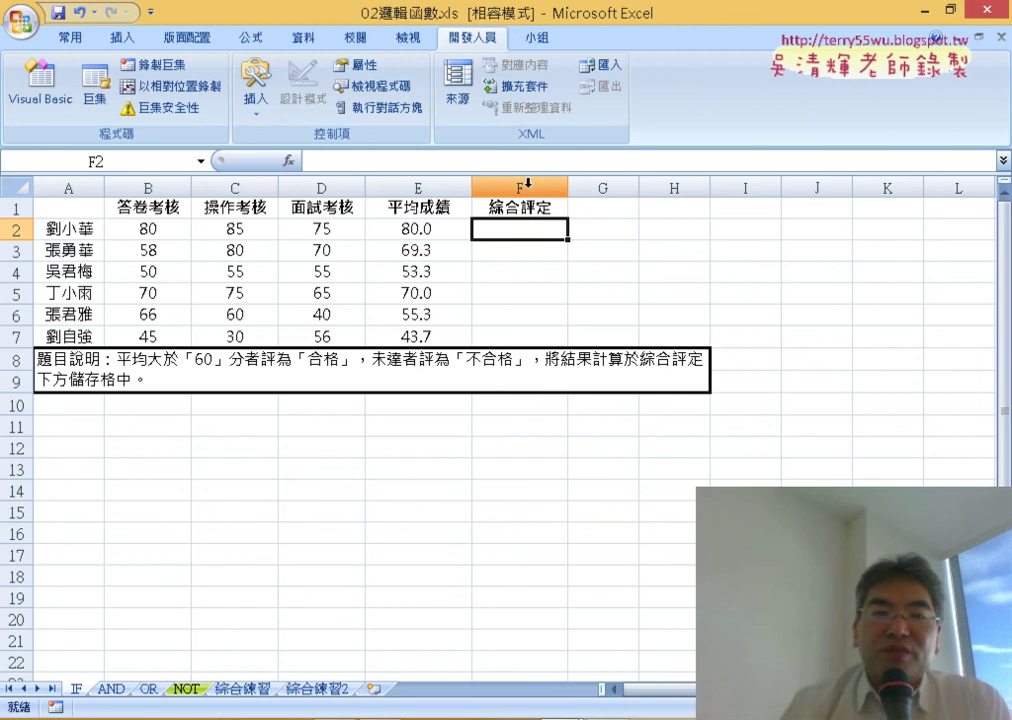
{"action": "left_click", "coordinate": [521, 187]}
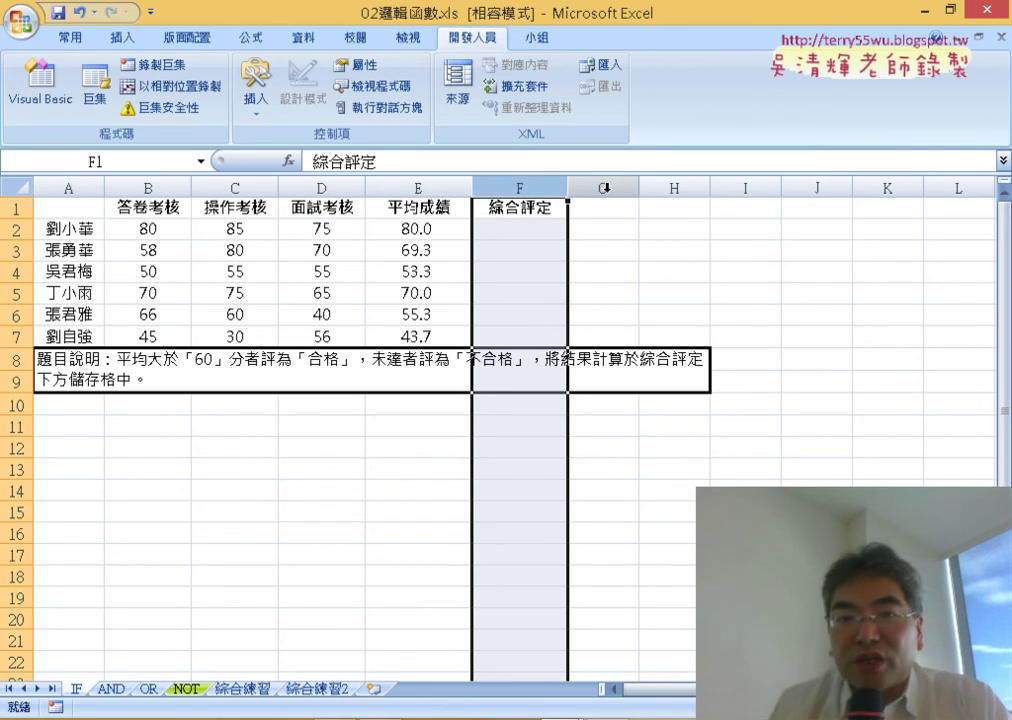
Enter the header 多重判斷 in G1 and make column G slightly wider.
{"action": "left_click", "coordinate": [604, 207]}
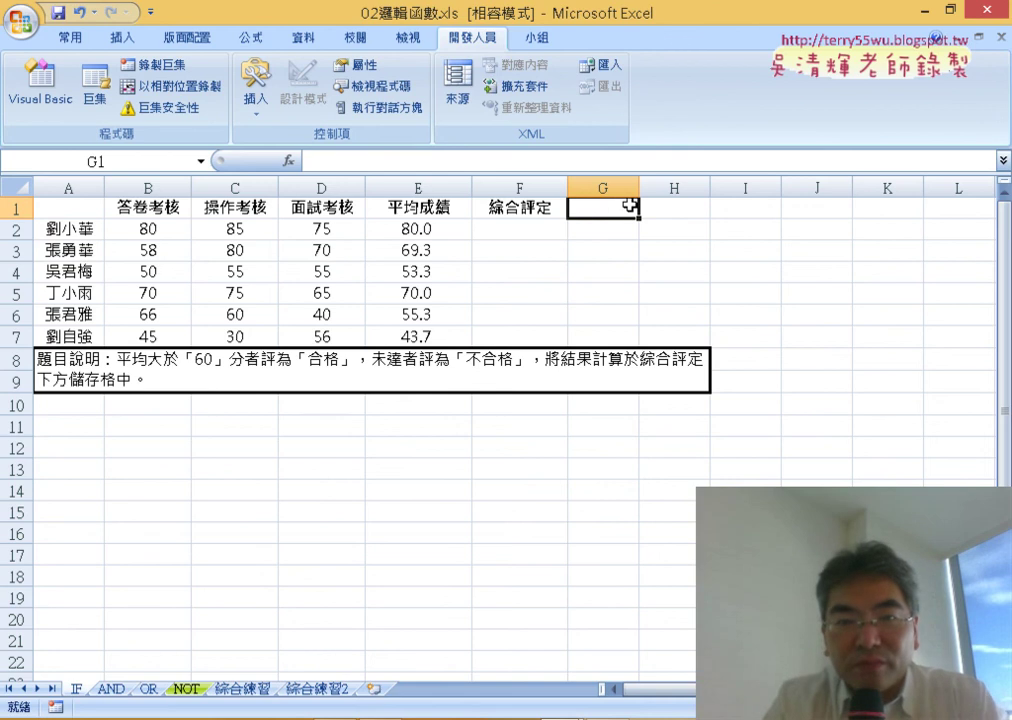
{"action": "type", "text": "ㄉㄨ"}
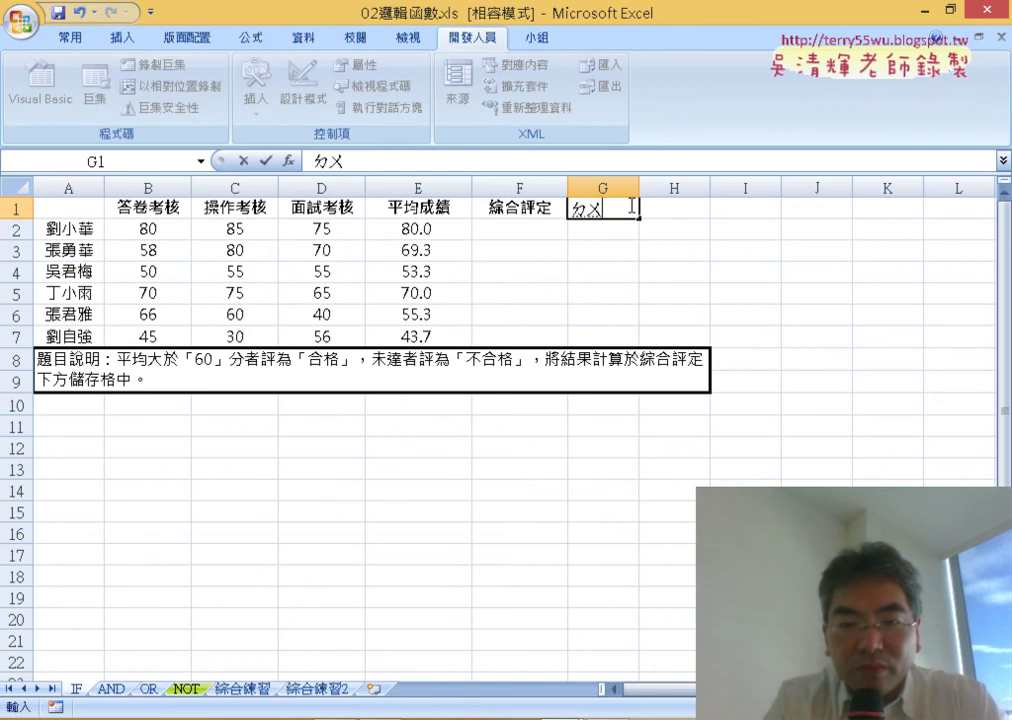
{"action": "type", "text": "ㄛ ㄔㄨㄥˊ"}
{"action": "type", "text": "ㄆ"}
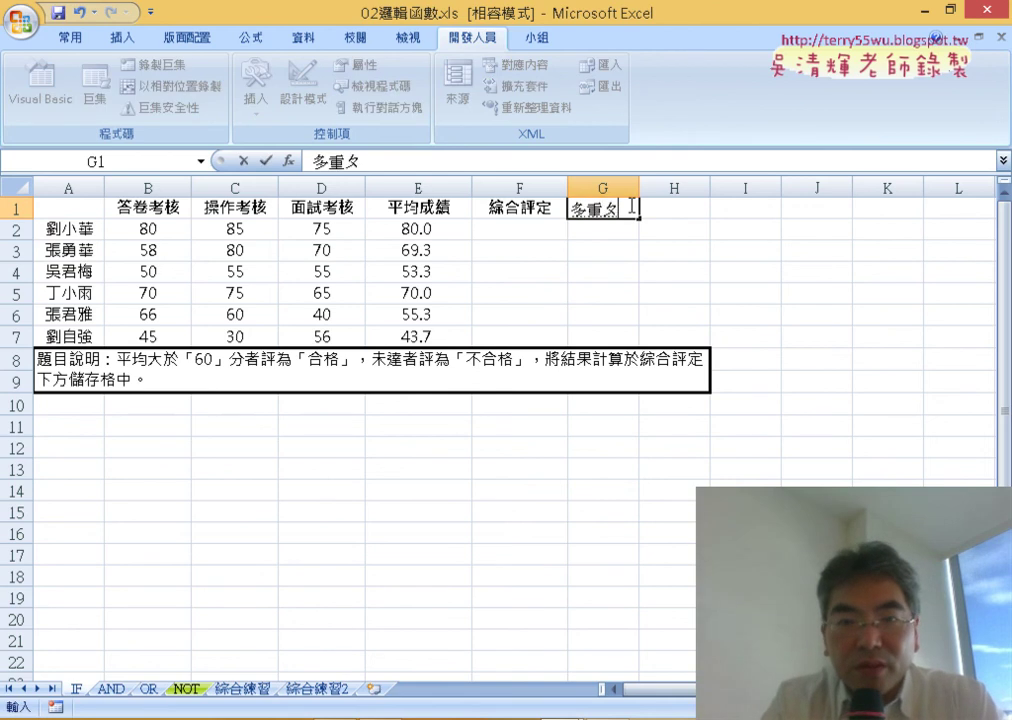
{"action": "type", "text": "ㄢˋㄉㄨㄢˋ"}
{"action": "key", "text": "Return"}
{"action": "key", "text": "Return"}
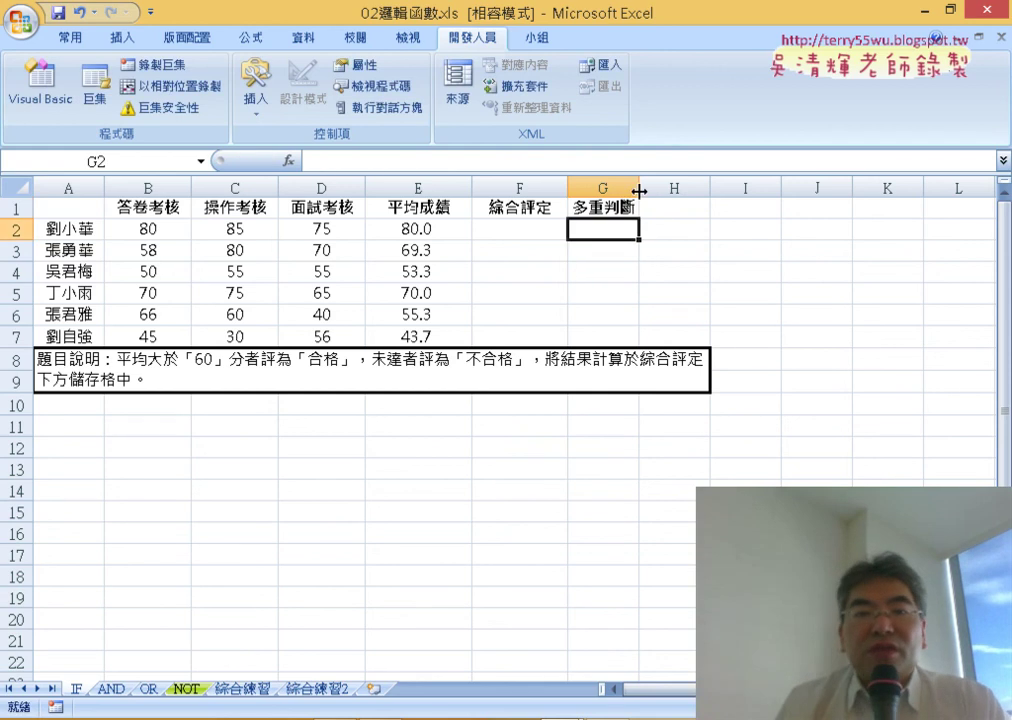
{"action": "left_click_drag", "start_coordinate": [638, 190], "coordinate": [644, 190]}
{"action": "left_click", "coordinate": [455, 226]}
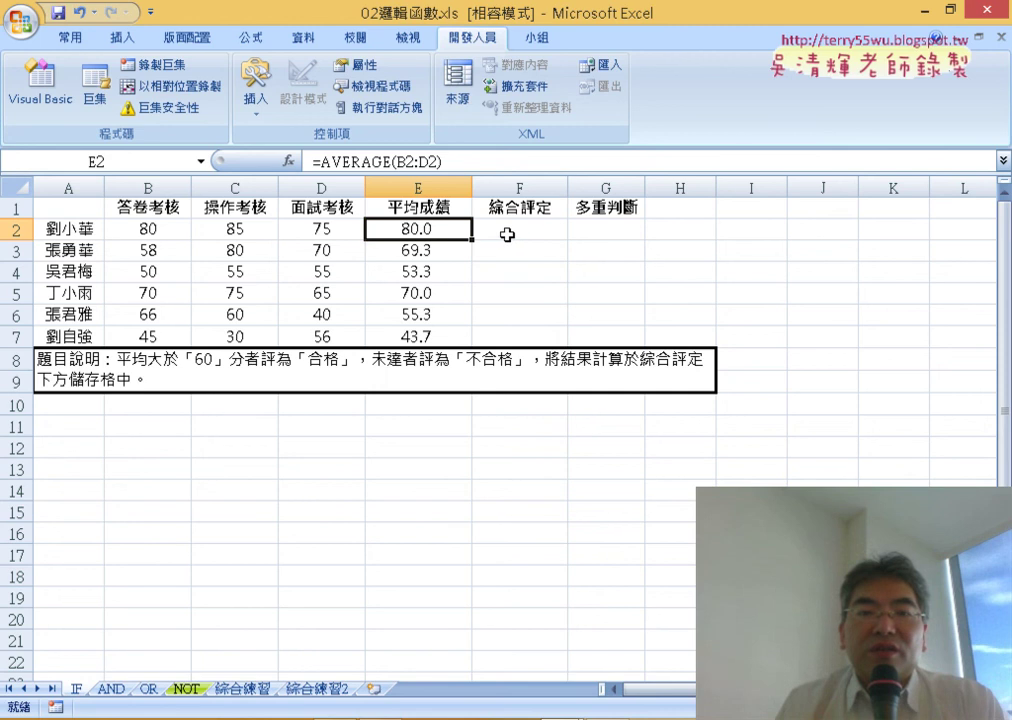
Widen column G to 11.00 (93 px), then select the 多重判斷 and 綜合評定 columns.
{"action": "left_click", "coordinate": [510, 229]}
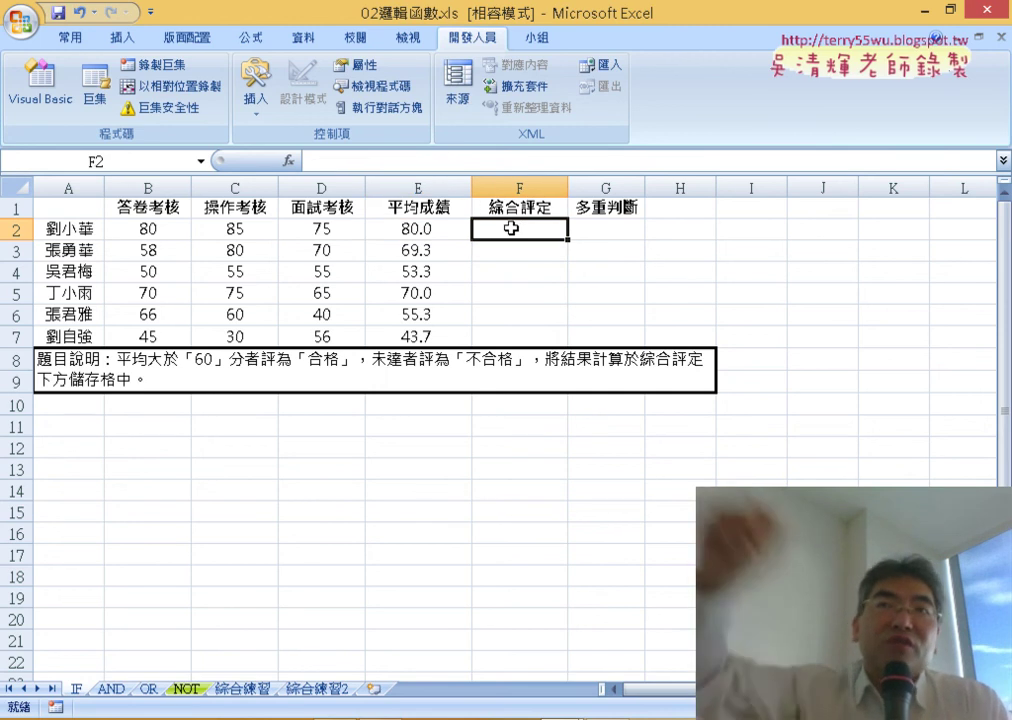
{"action": "left_click", "coordinate": [599, 228]}
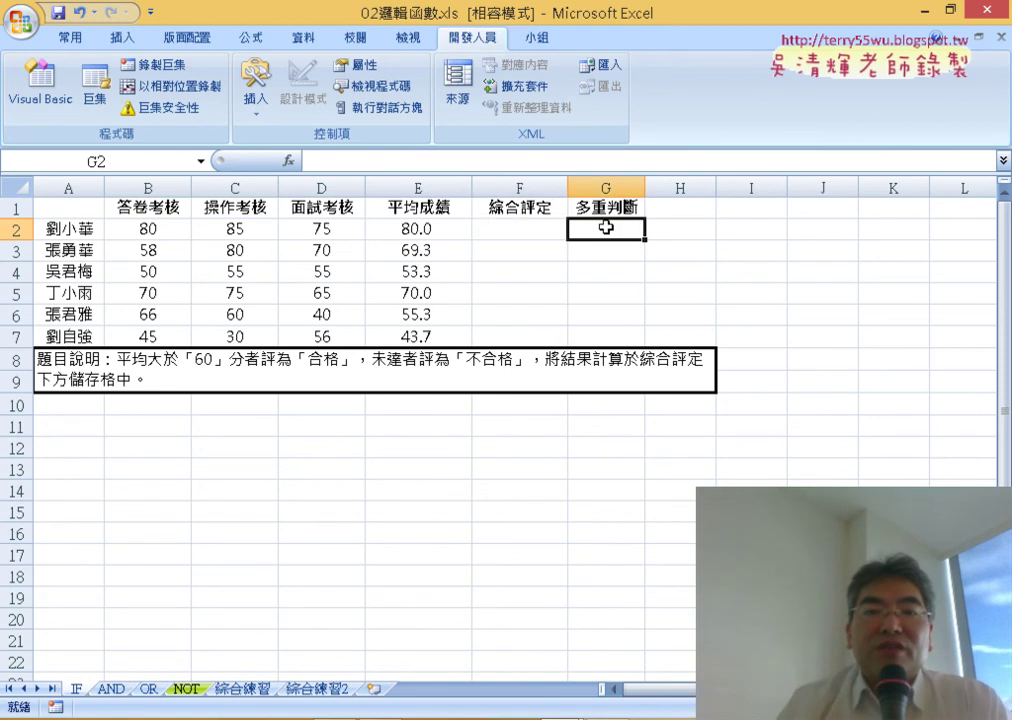
{"action": "left_click_drag", "start_coordinate": [646, 187], "coordinate": [664, 187]}
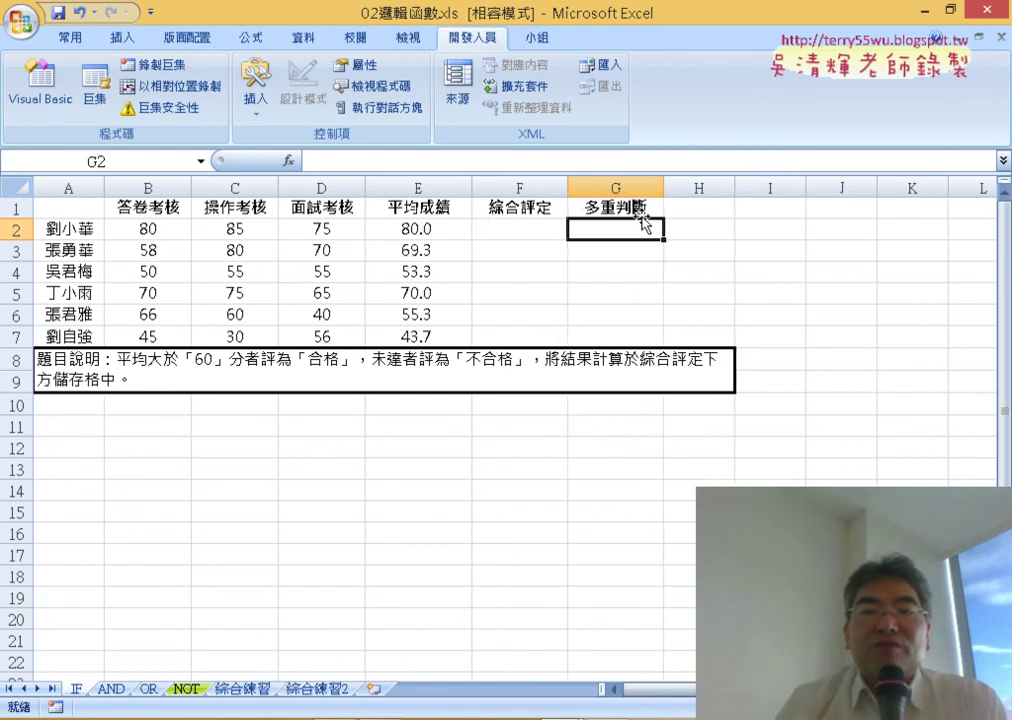
{"action": "left_click", "coordinate": [419, 224]}
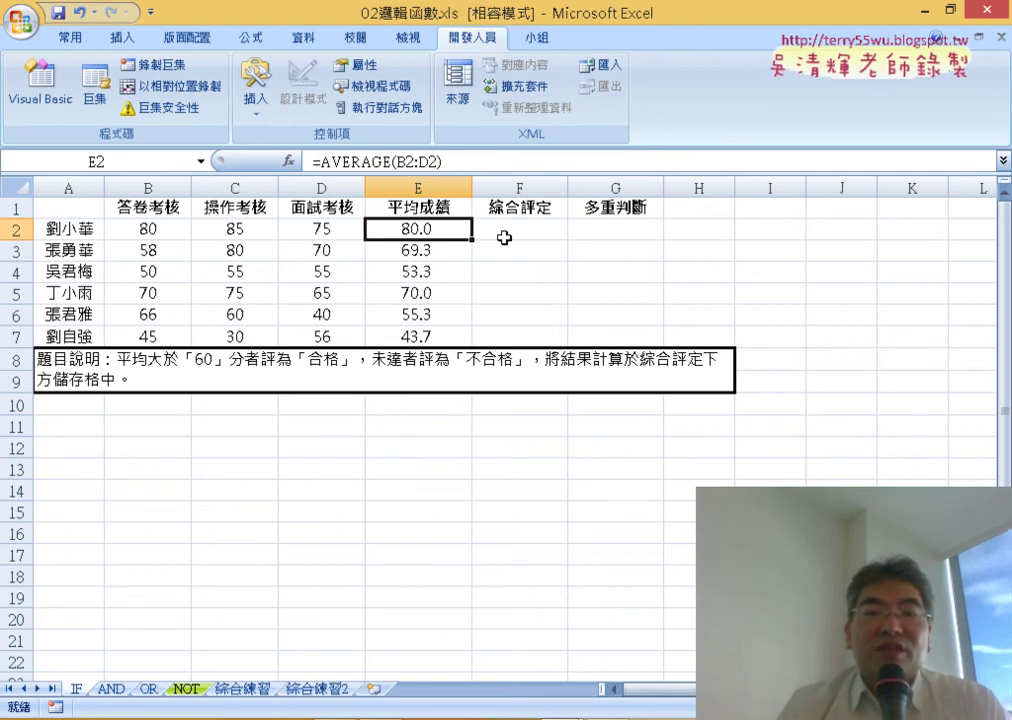
{"action": "left_click_drag", "start_coordinate": [616, 226], "coordinate": [607, 330]}
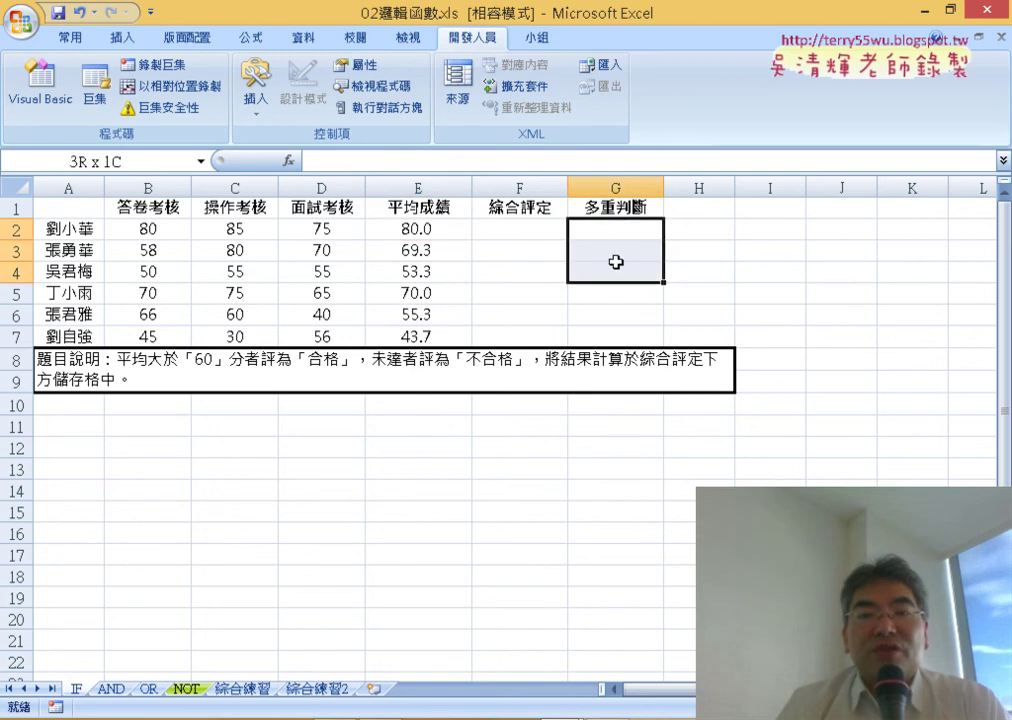
{"action": "left_click", "coordinate": [616, 186]}
{"action": "left_click", "coordinate": [514, 180]}
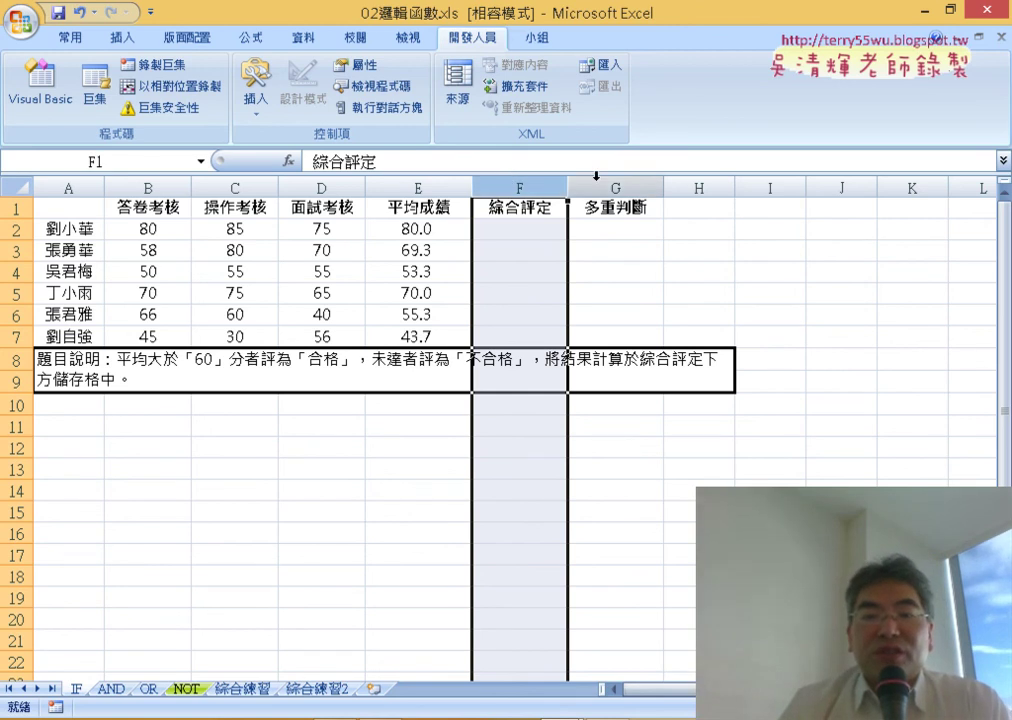
Zoom in on the IF sheet and select the 多重判斷 column G.
{"action": "scroll", "coordinate": [848, 188], "scroll_direction": "up", "scroll_amount": 3}
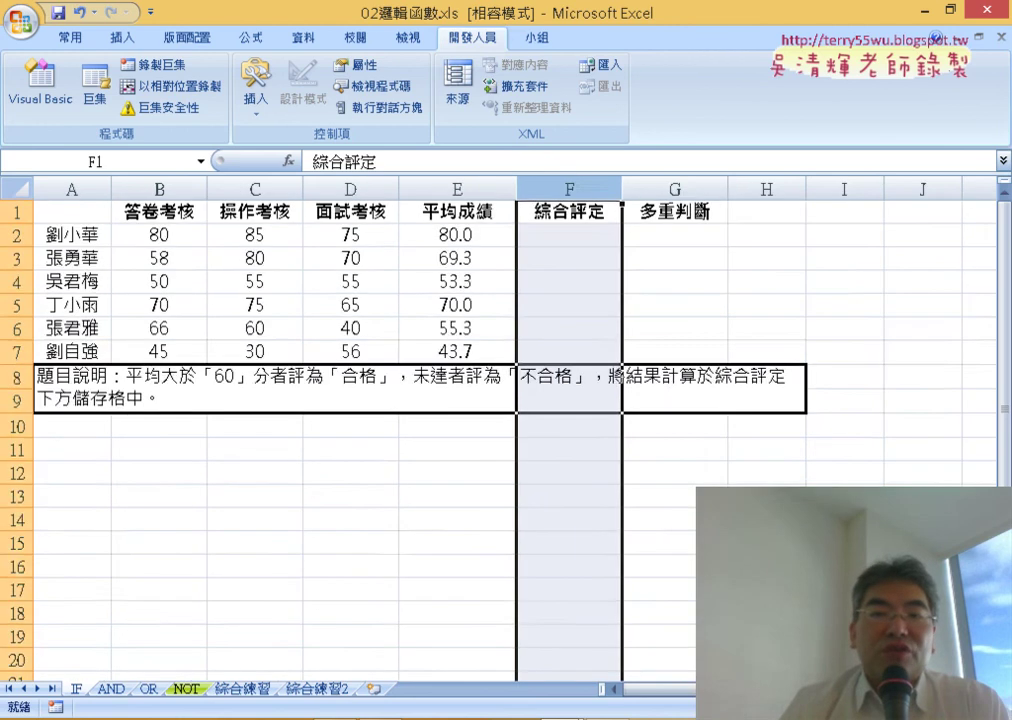
{"action": "left_click", "coordinate": [848, 188]}
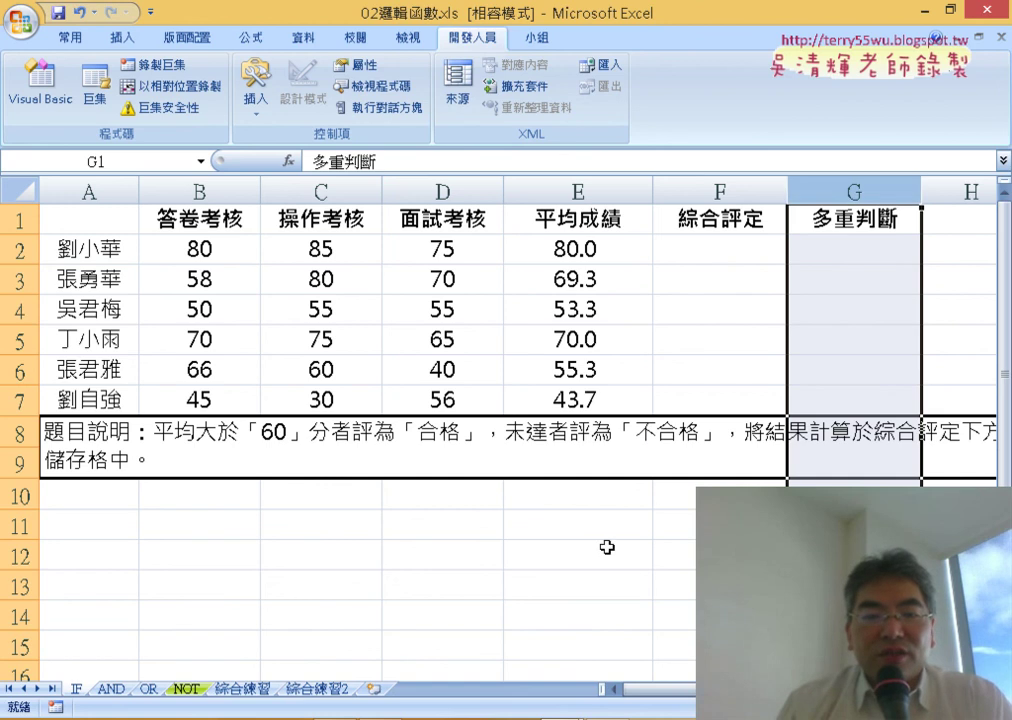
{"action": "mouse_move", "coordinate": [512, 688]}
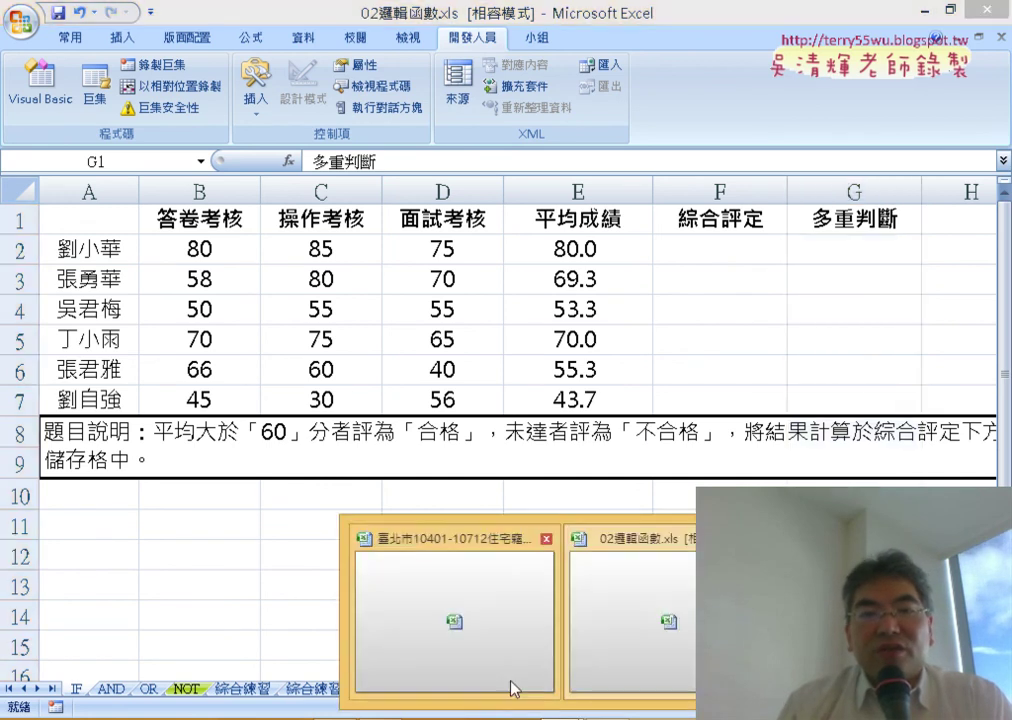
{"action": "left_click", "coordinate": [447, 600]}
{"action": "left_click", "coordinate": [376, 229]}
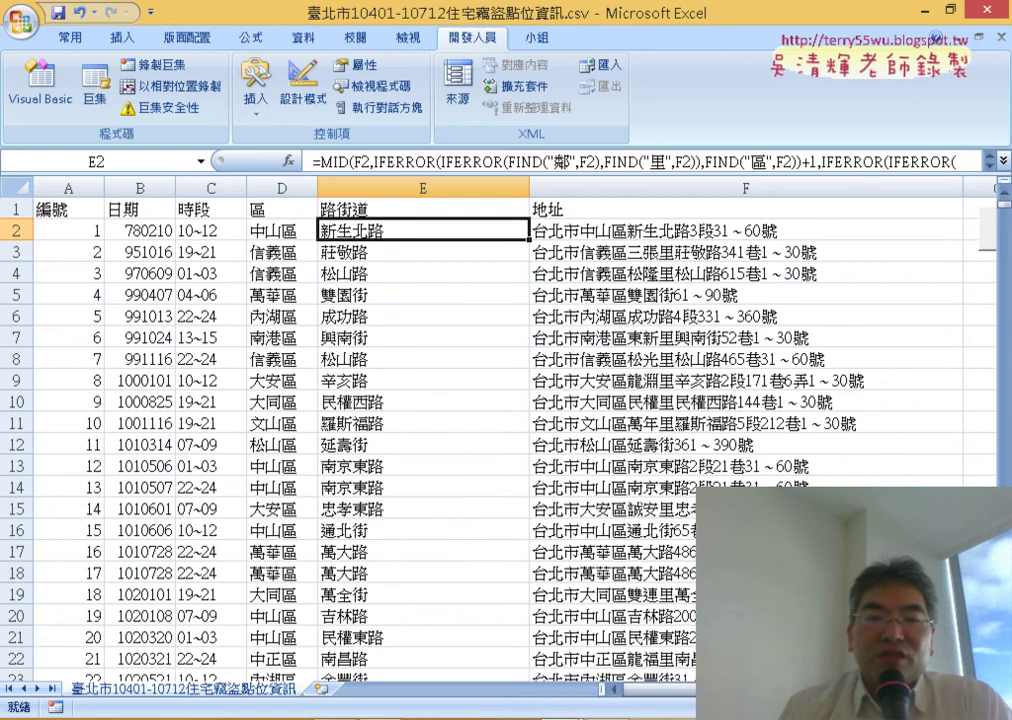
{"action": "mouse_move", "coordinate": [373, 712]}
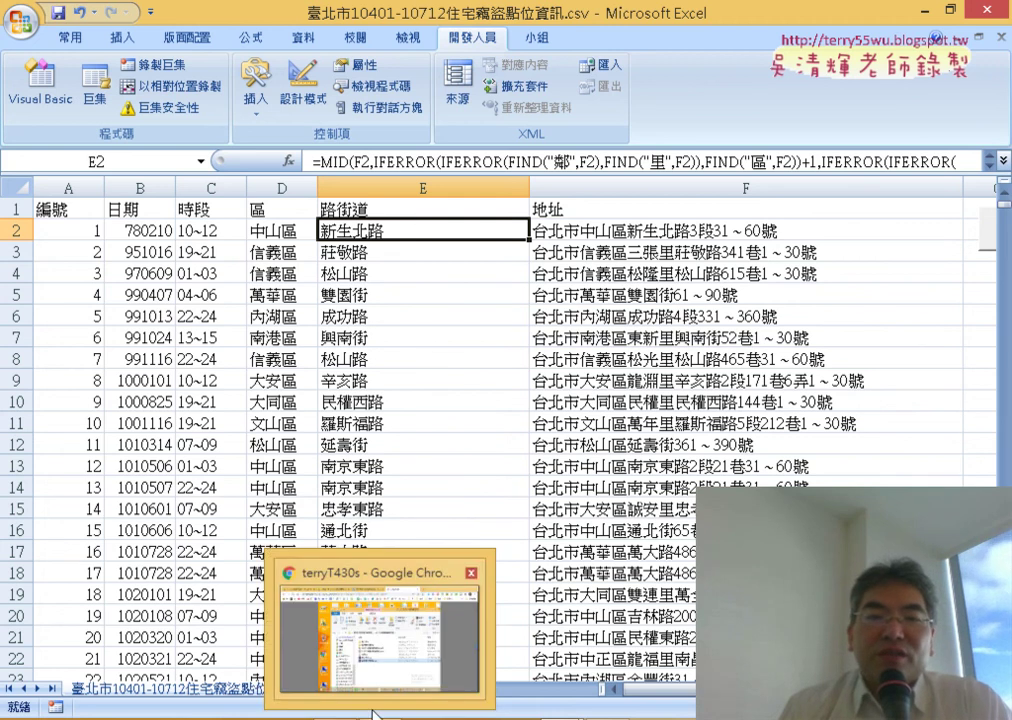
{"action": "left_click", "coordinate": [600, 423]}
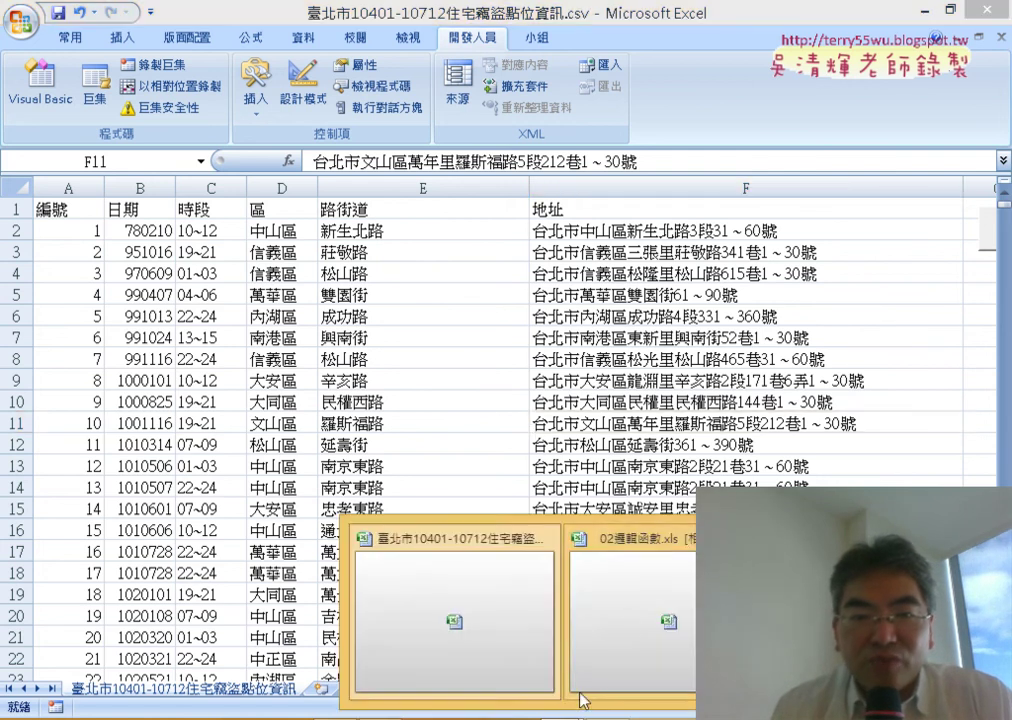
{"action": "left_click", "coordinate": [628, 578]}
{"action": "left_click_drag", "start_coordinate": [718, 248], "coordinate": [821, 403]}
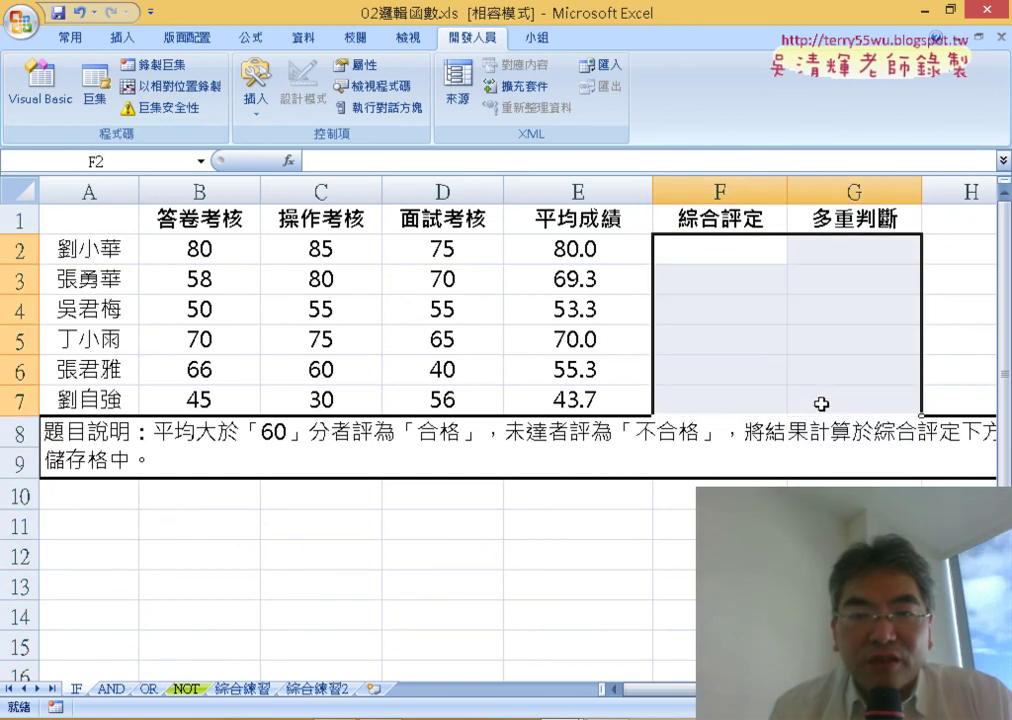
{"action": "scroll", "coordinate": [722, 404], "scroll_direction": "right", "scroll_amount": 1}
{"action": "scroll", "coordinate": [722, 404], "scroll_direction": "right", "scroll_amount": 1}
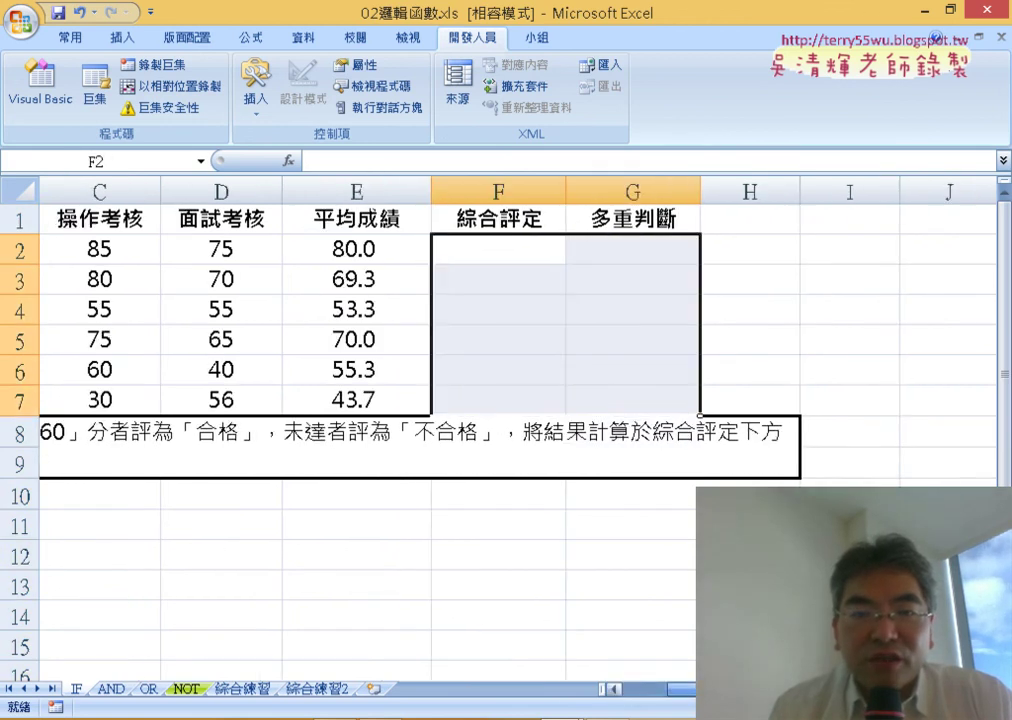
{"action": "left_click_drag", "start_coordinate": [520, 251], "coordinate": [521, 399]}
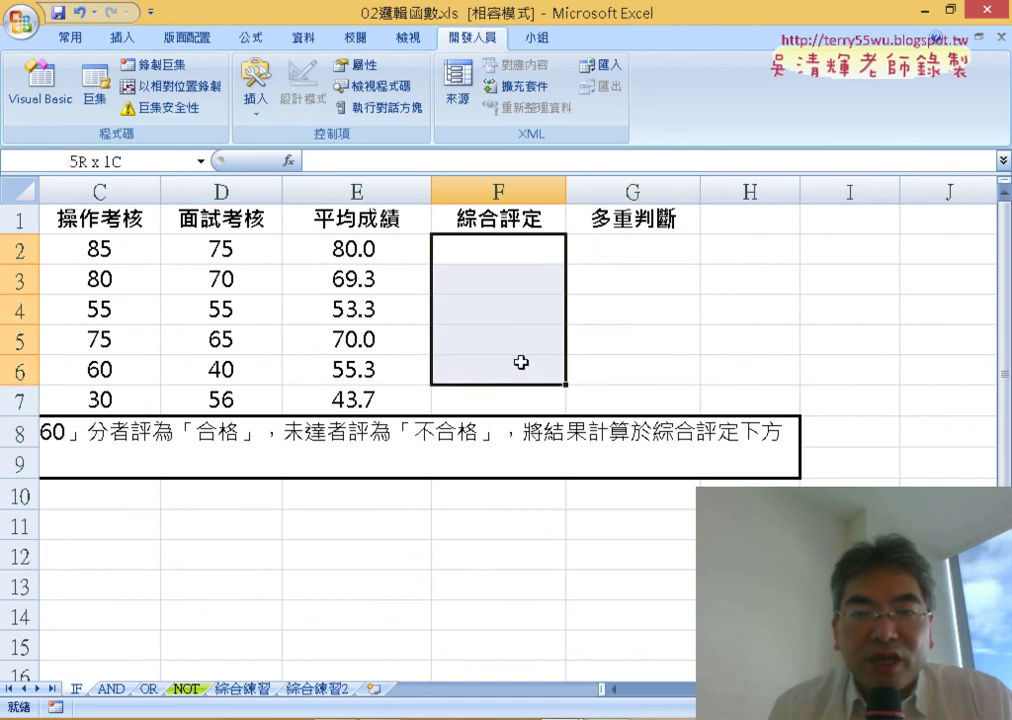
{"action": "left_click_drag", "start_coordinate": [655, 249], "coordinate": [650, 400]}
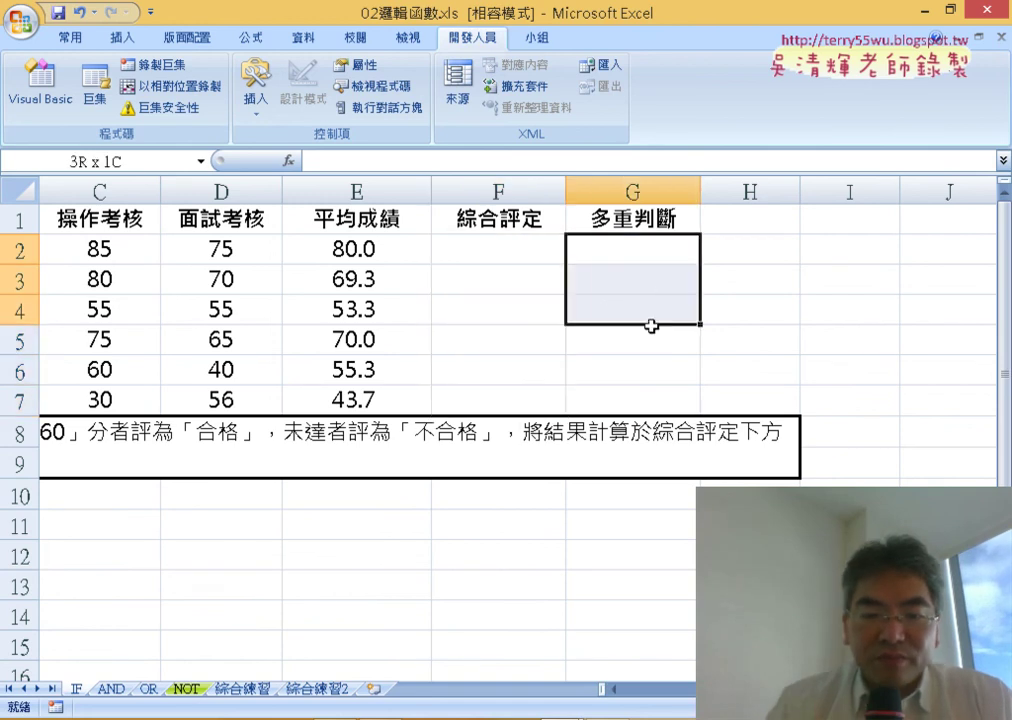